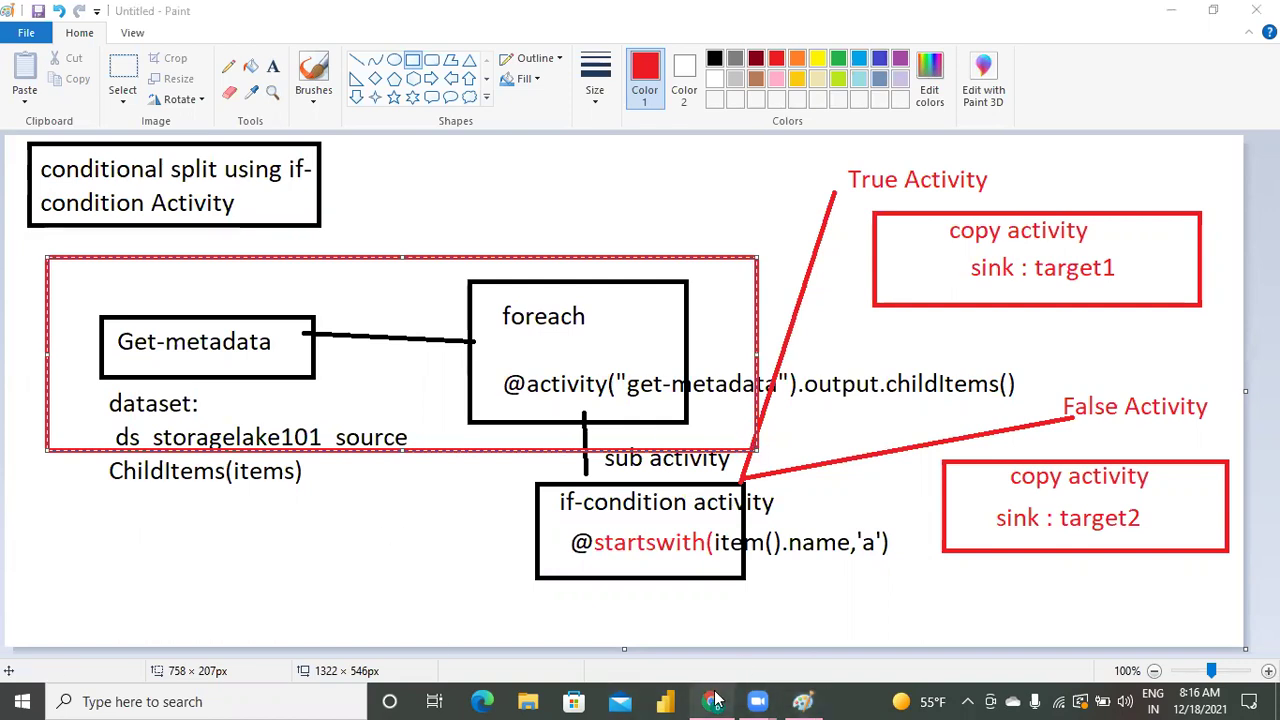
Switch to Azure Data Factory and start a new dataset on Azure Data Lake Storage Gen2 in DelimitedText format
left_click(715, 700)
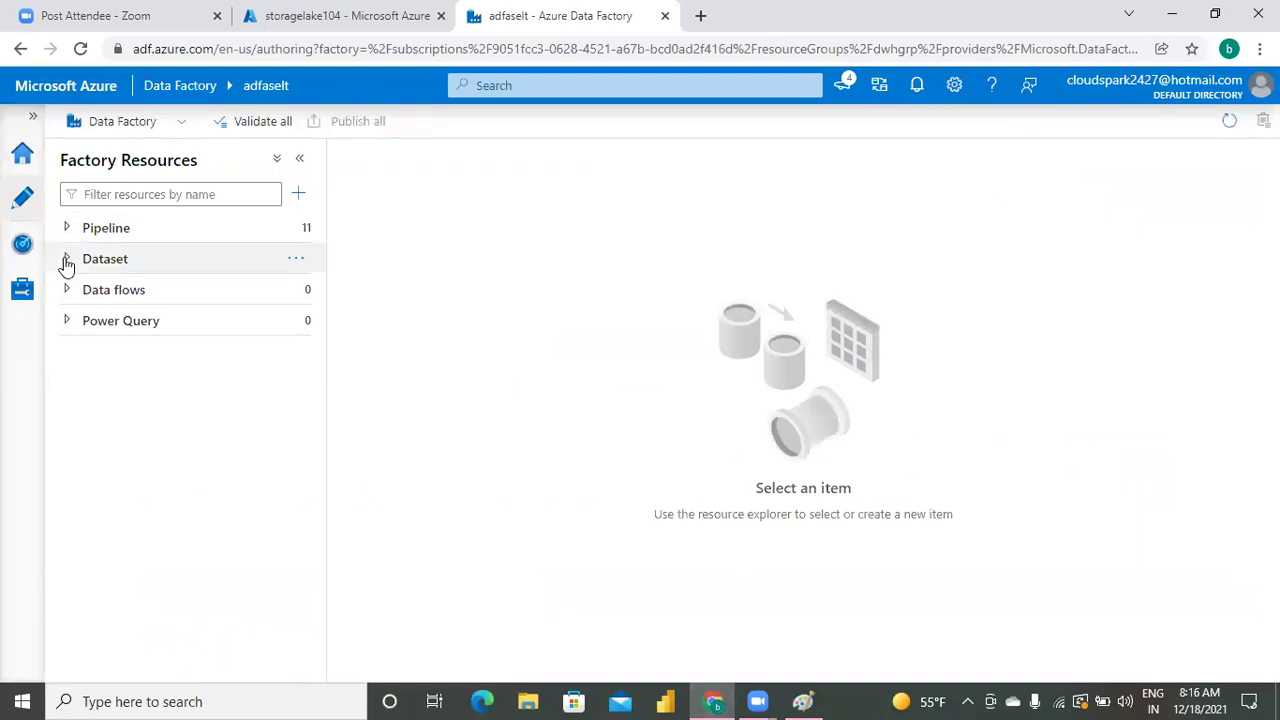
left_click(300, 262)
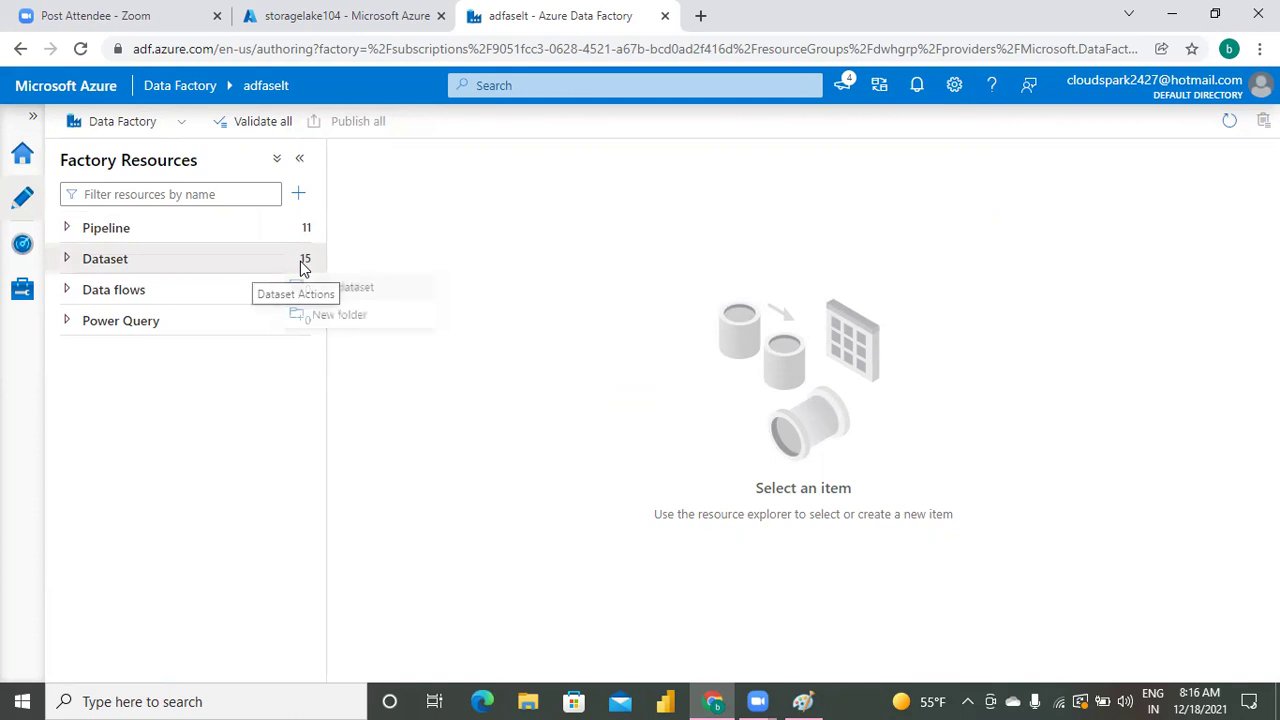
left_click(349, 296)
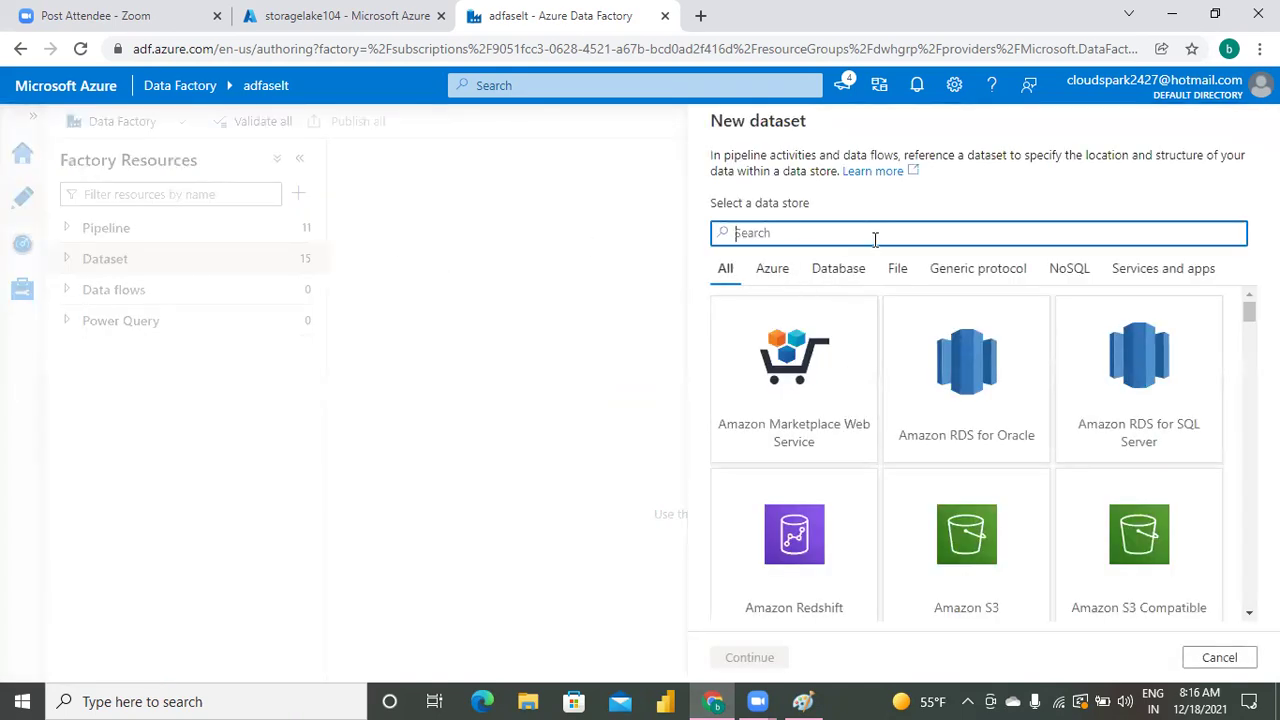
type("data lake")
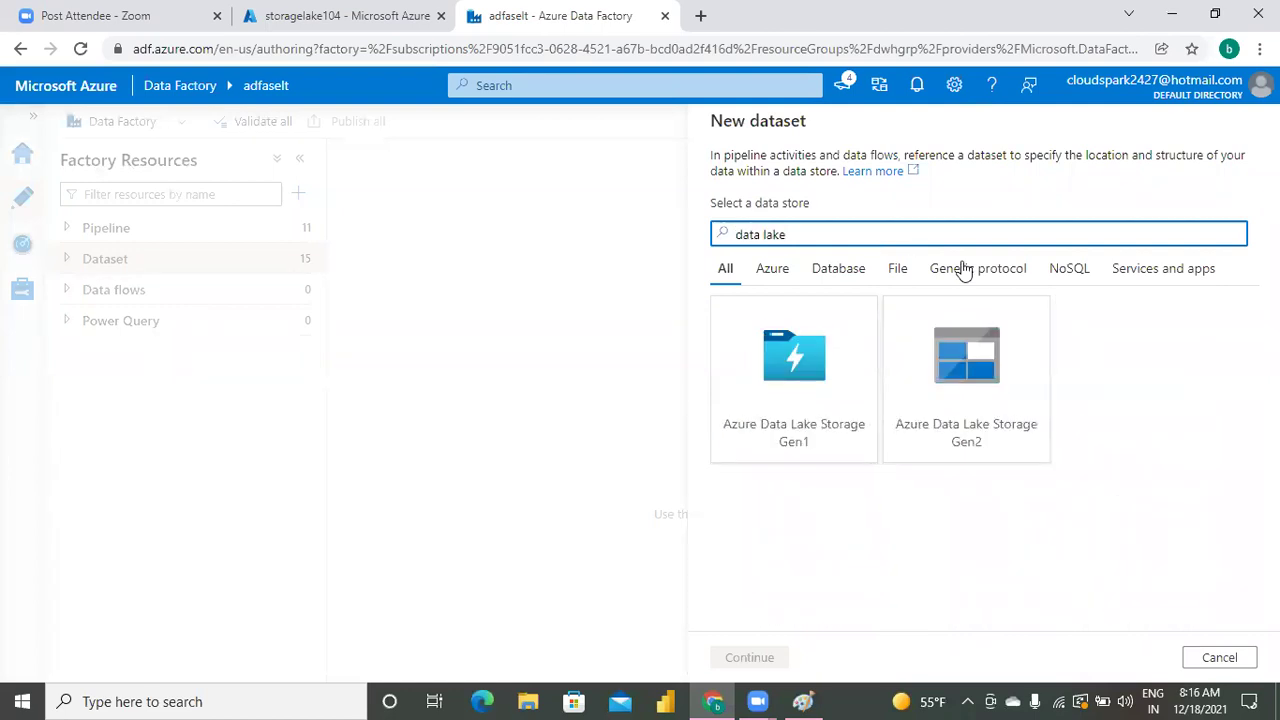
left_click(968, 408)
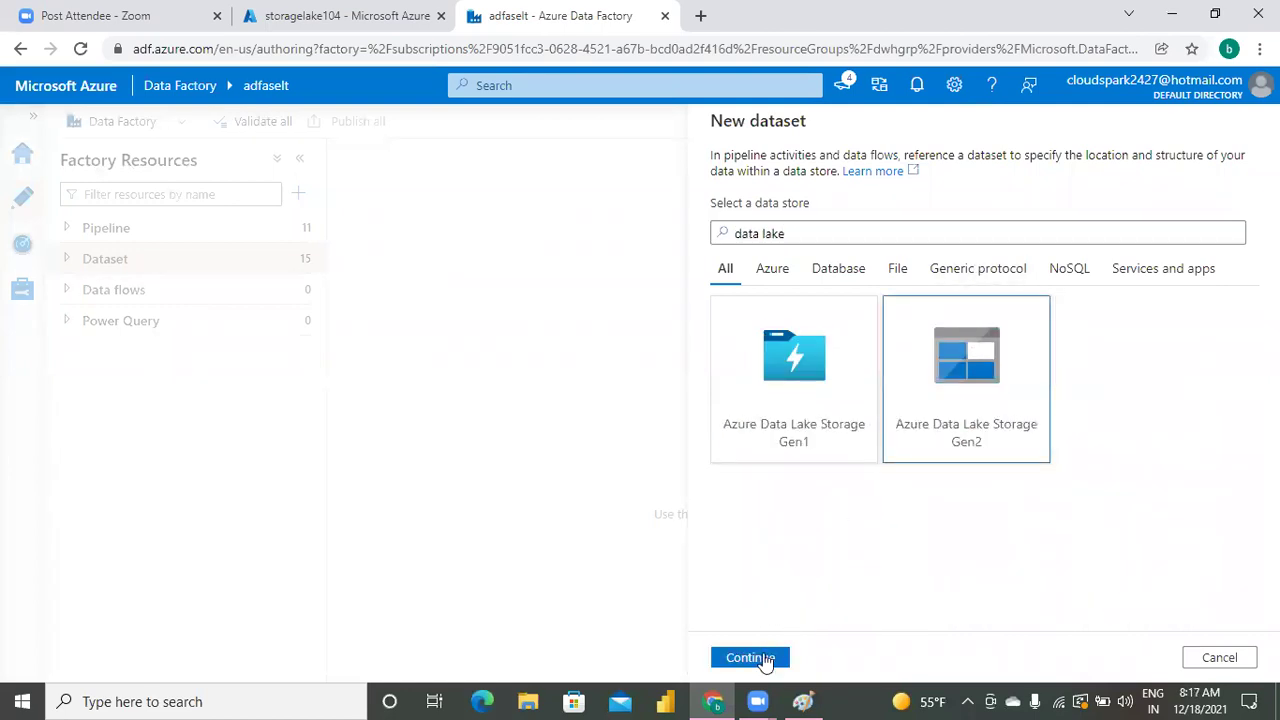
left_click(762, 659)
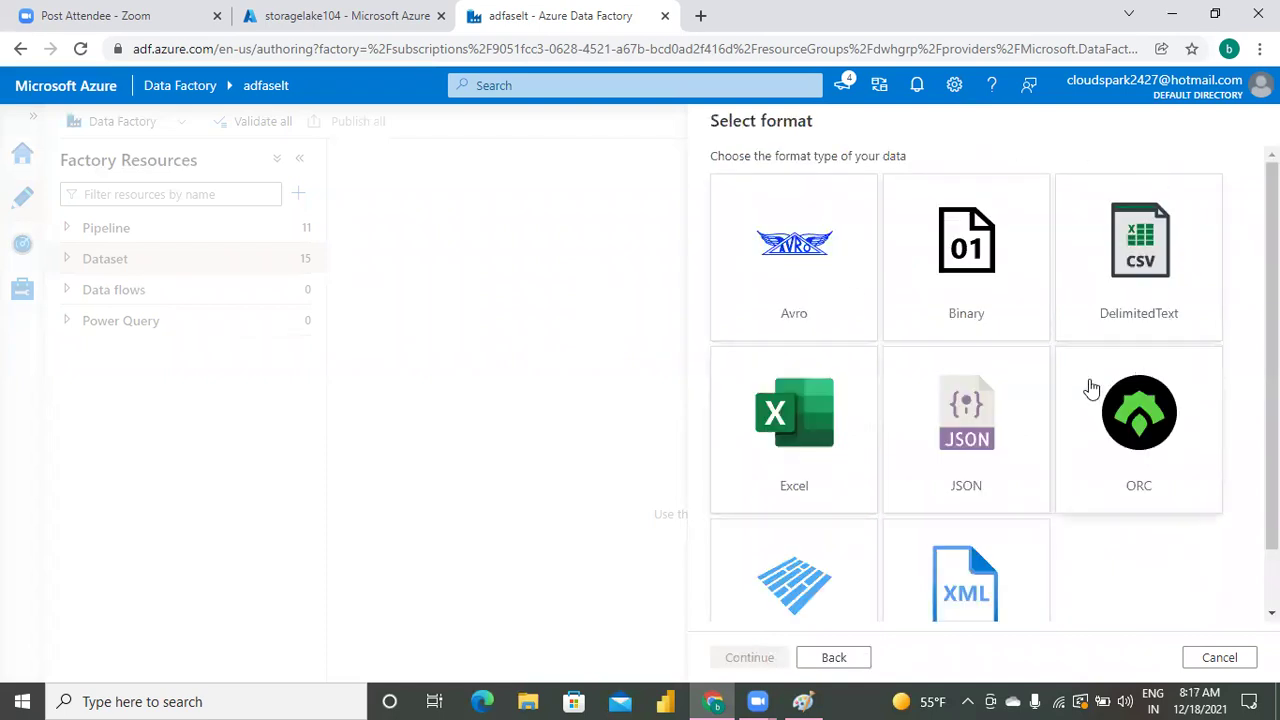
left_click(1163, 289)
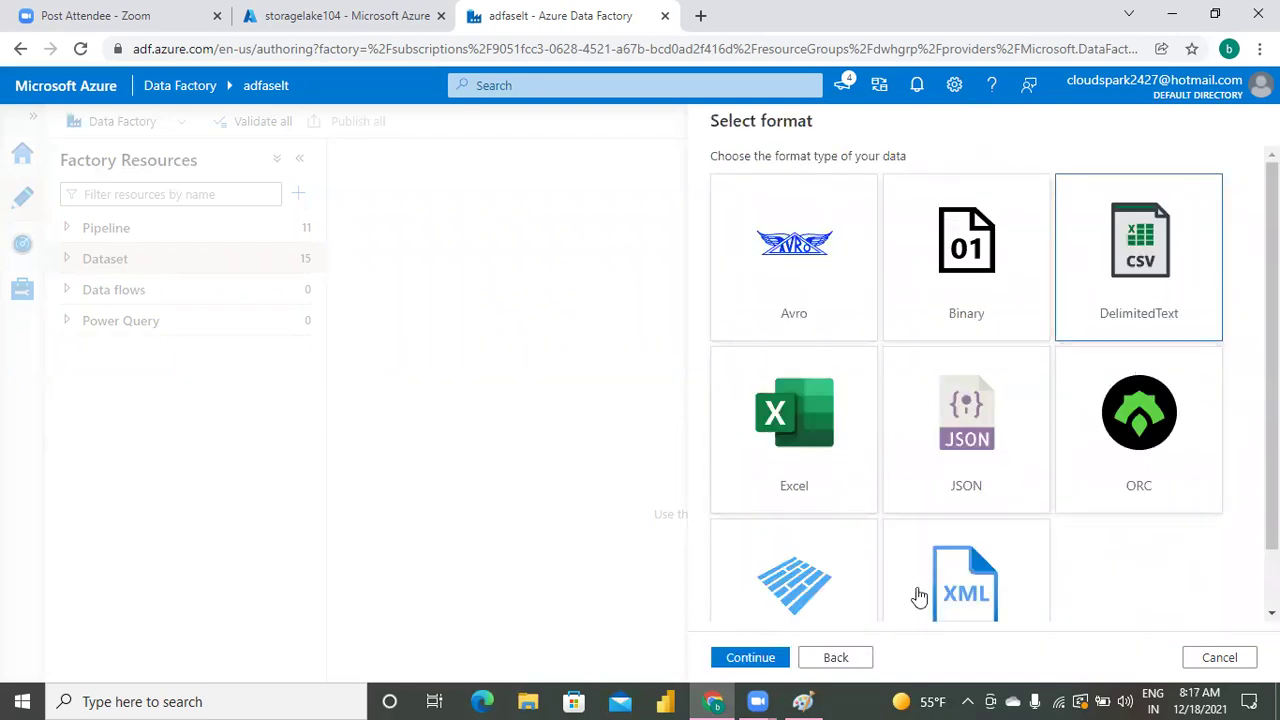
left_click(770, 660)
Name the dataset ds_storagelake101_target1 and set its linked service to ls_storagelake104
left_click(845, 183)
key("BackSpace")
key("BackSpace")
key("BackSpace")
key("BackSpace")
key("BackSpace")
key("BackSpace")
key("BackSpace")
key("BackSpace")
key("BackSpace")
key("BackSpace")
key("BackSpace")
key("BackSpace")
key("BackSpace")
key("BackSpace")
type("ds_storagelake101_")
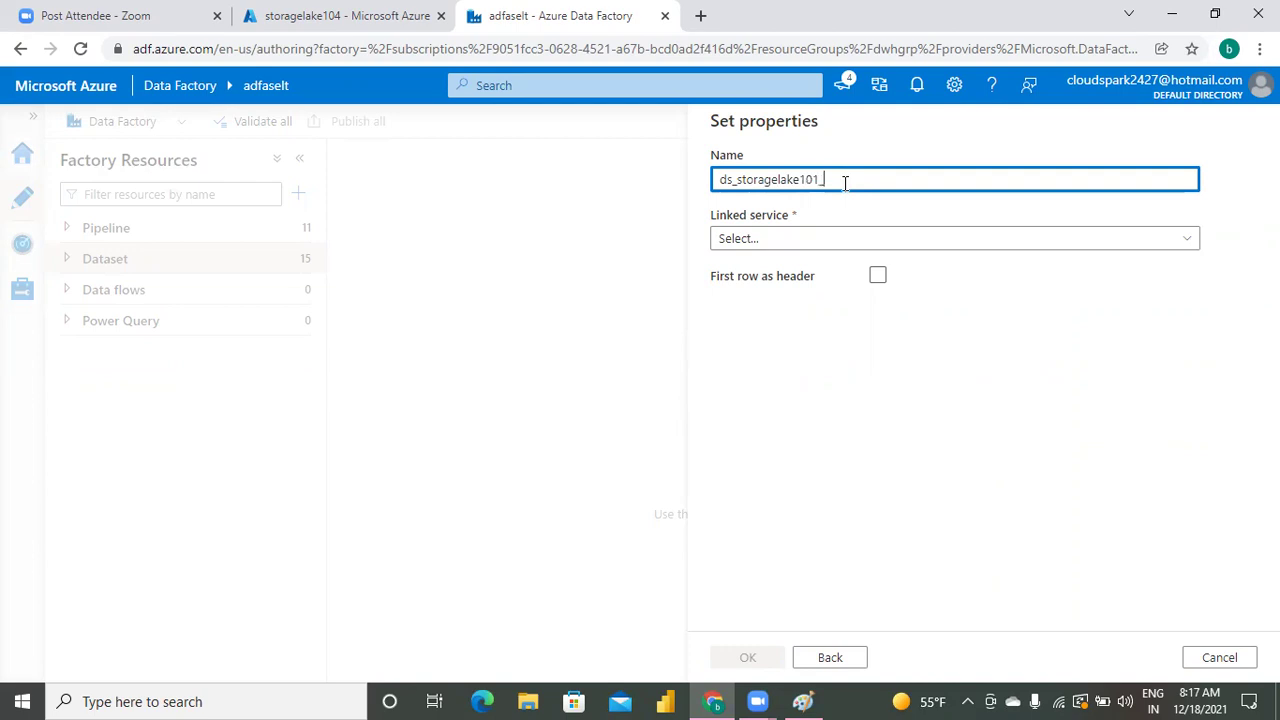
type("target1")
left_click(970, 240)
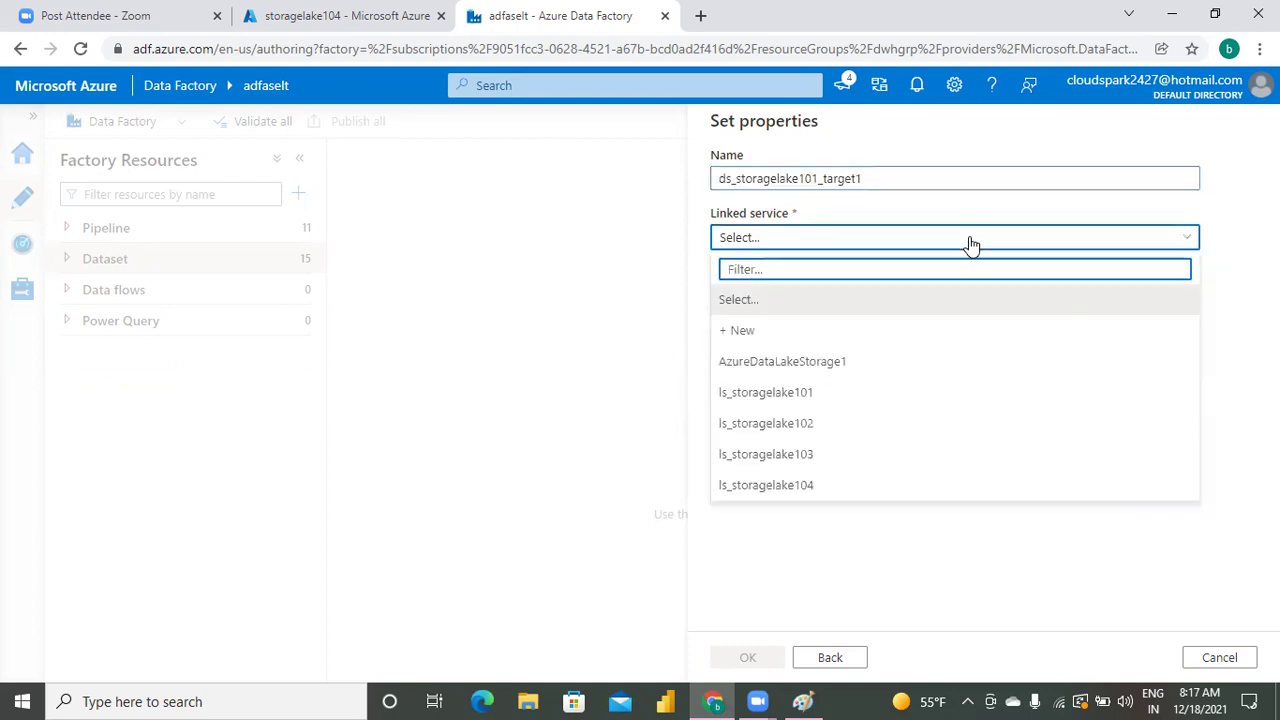
left_click(811, 487)
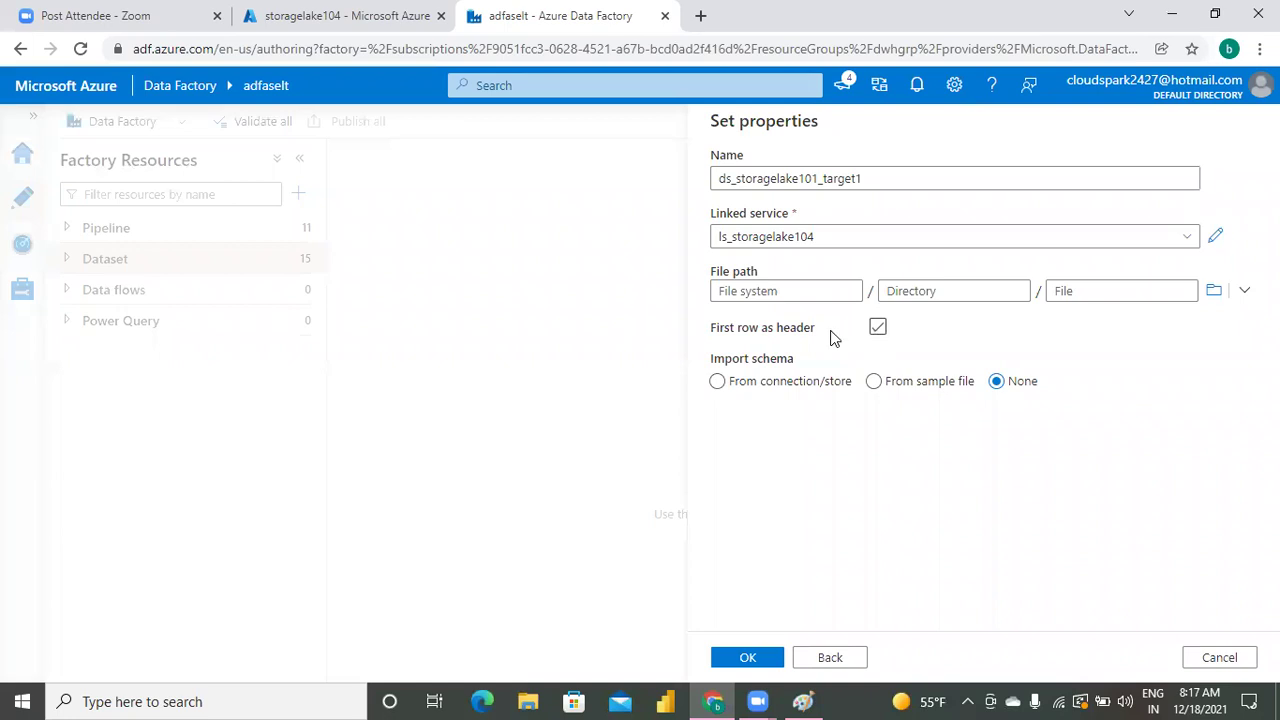
Browse the storage for the target1 container as the dataset's file path and create the dataset
left_click(780, 292)
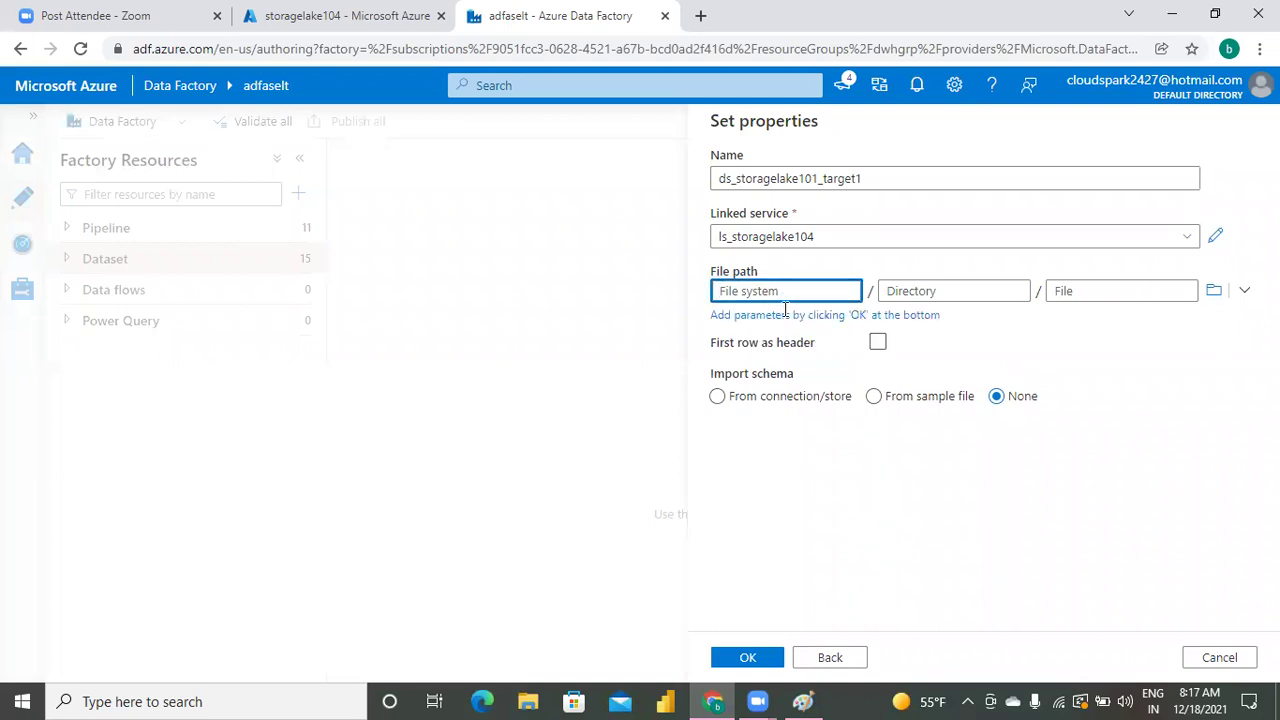
left_click(1216, 293)
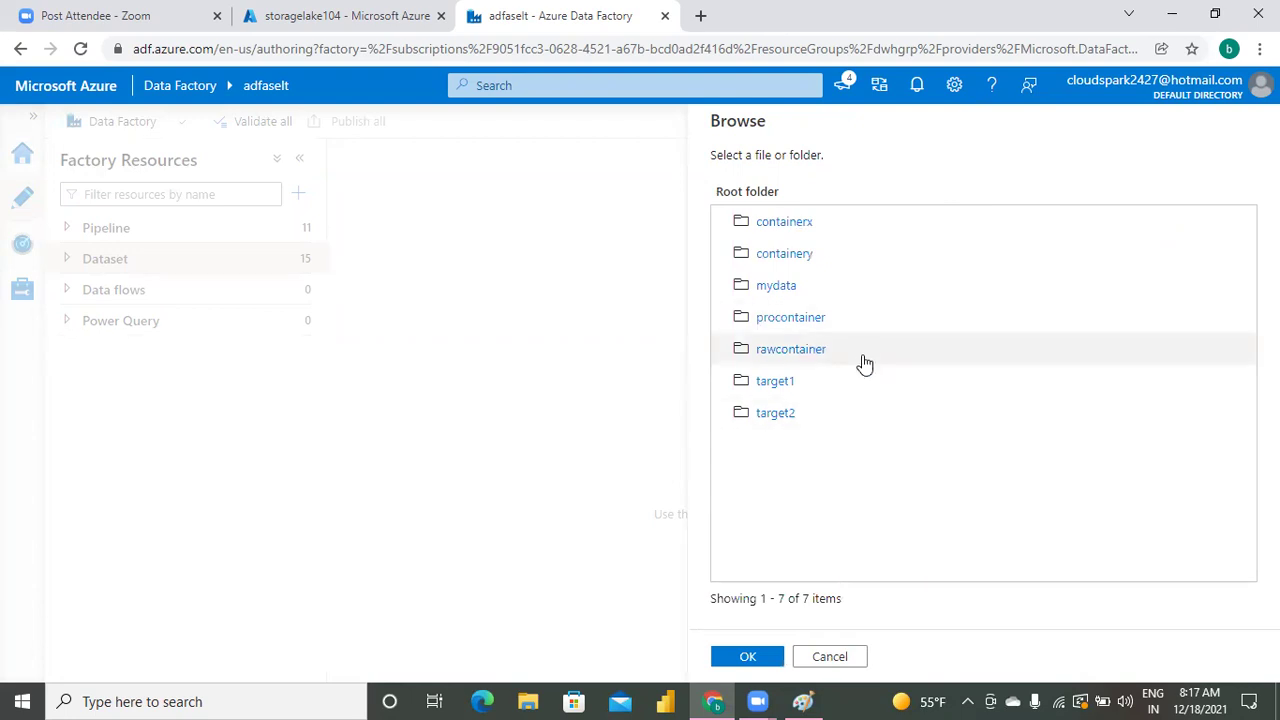
left_click(820, 390)
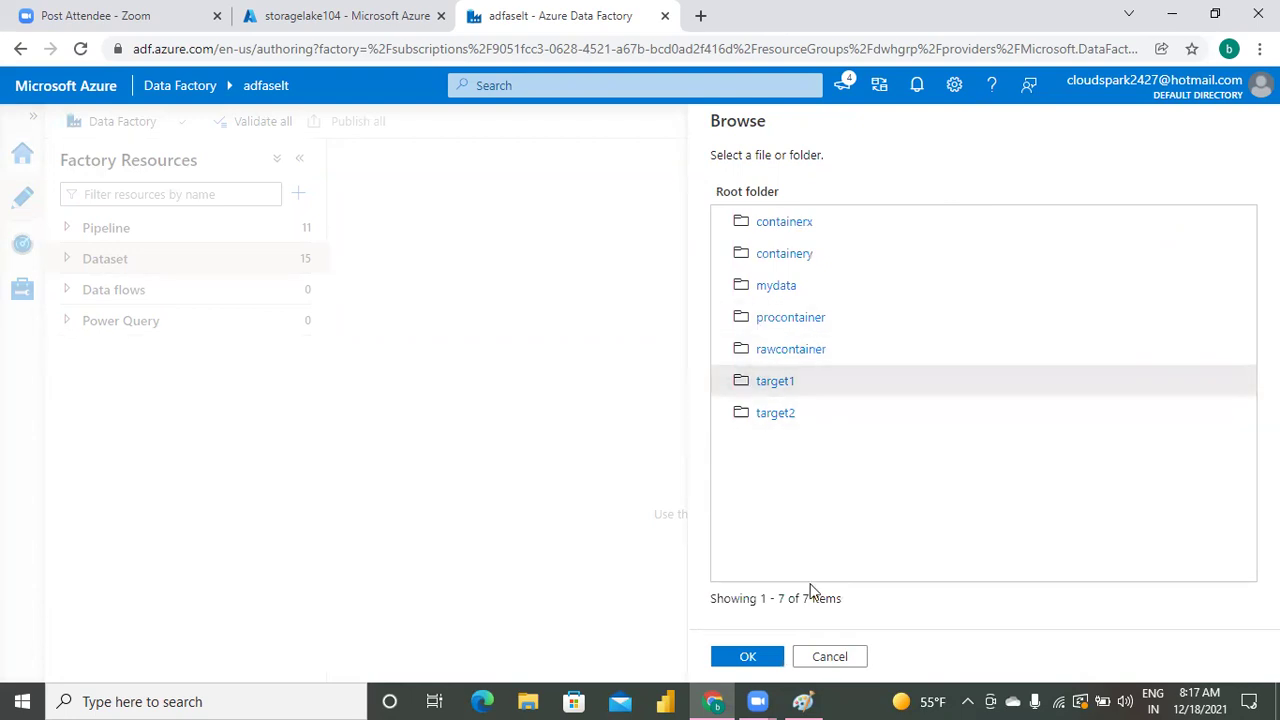
left_click(750, 657)
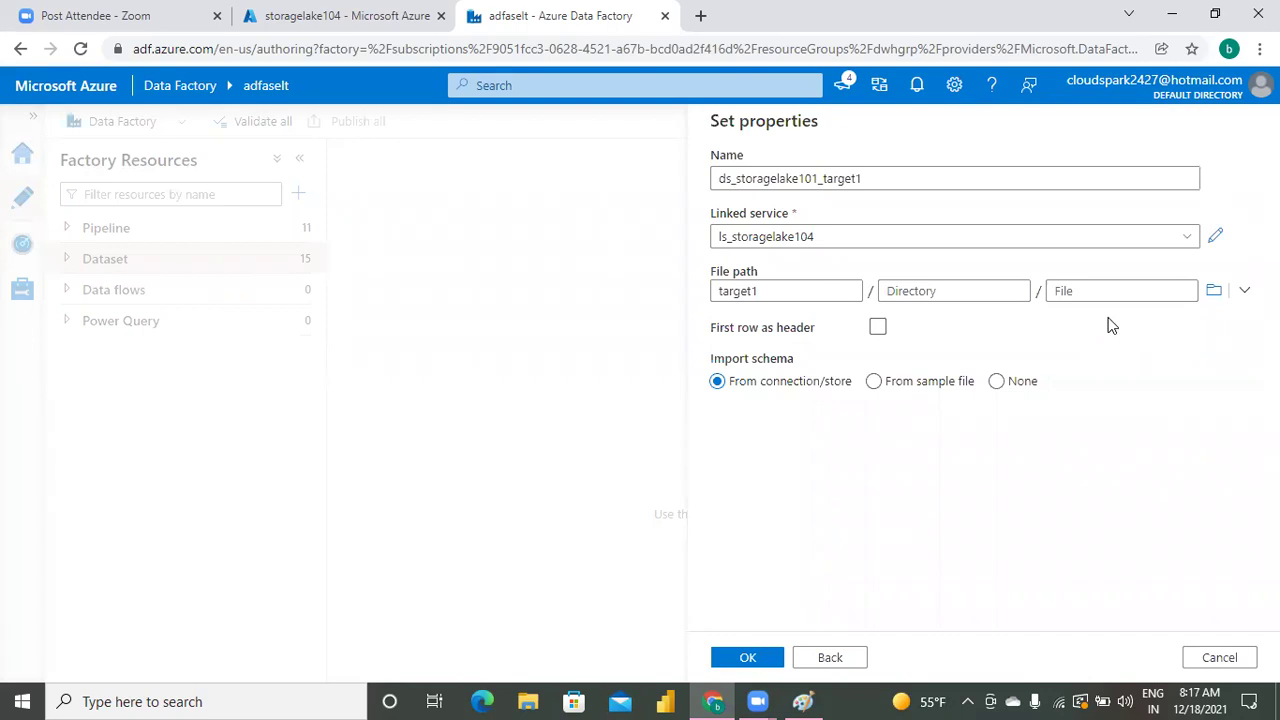
left_click(748, 659)
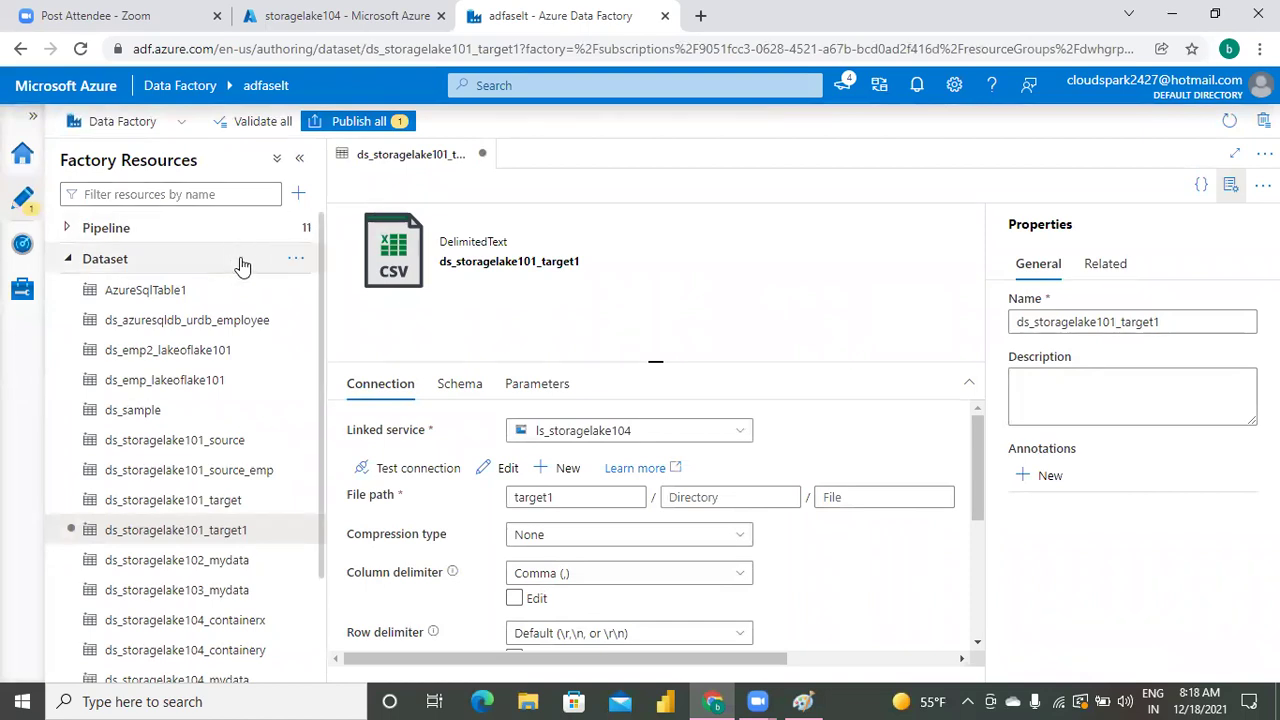
Start a second dataset on Azure Data Lake Storage Gen2 in DelimitedText format
left_click(304, 264)
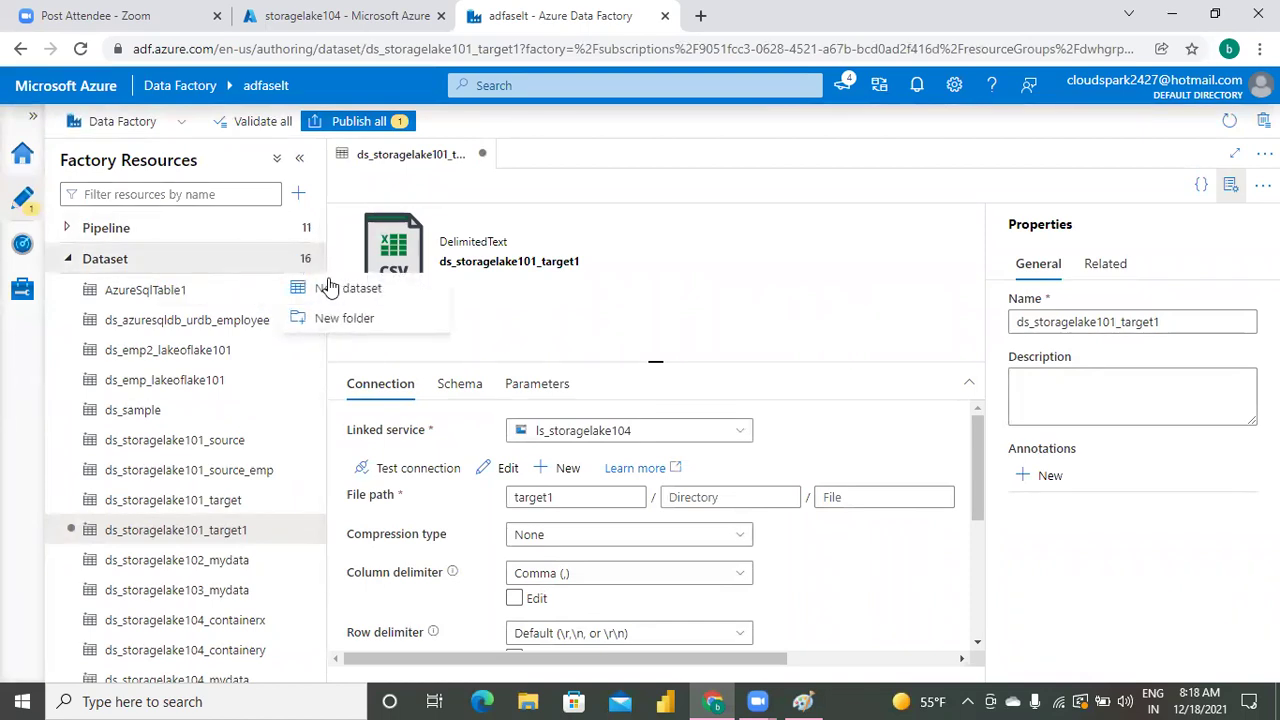
left_click(332, 291)
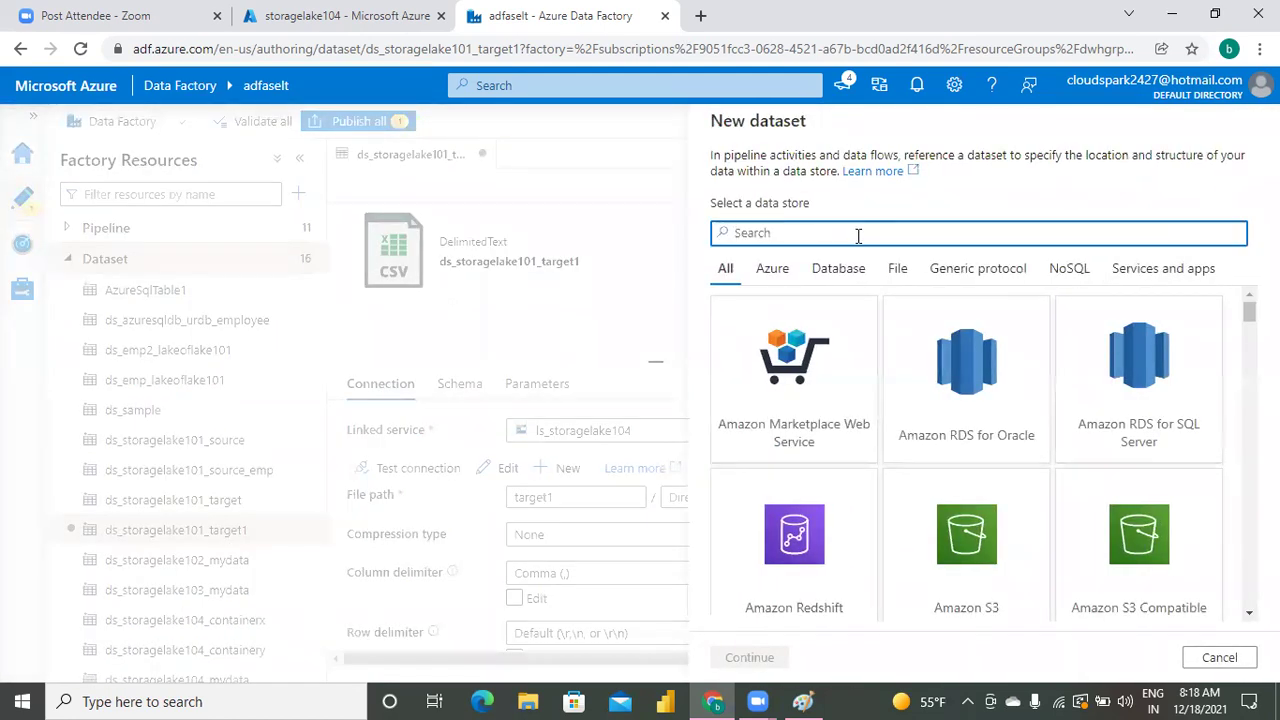
type("data lake")
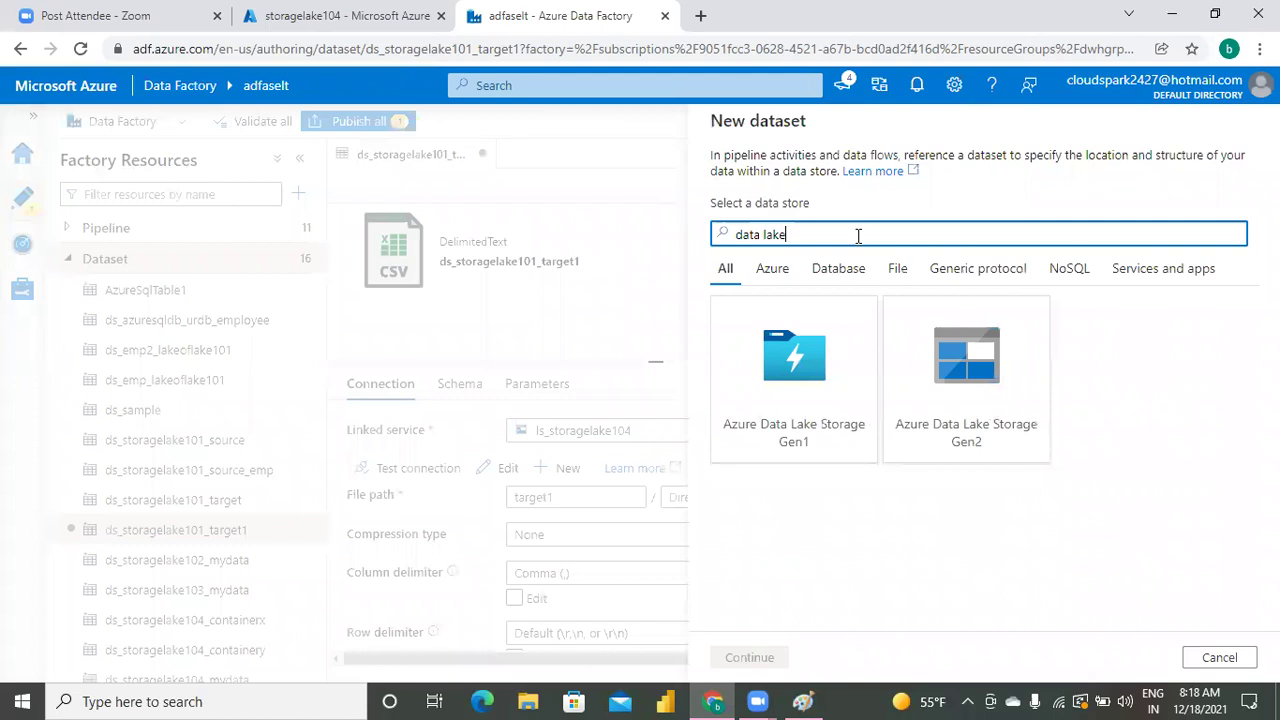
left_click(975, 428)
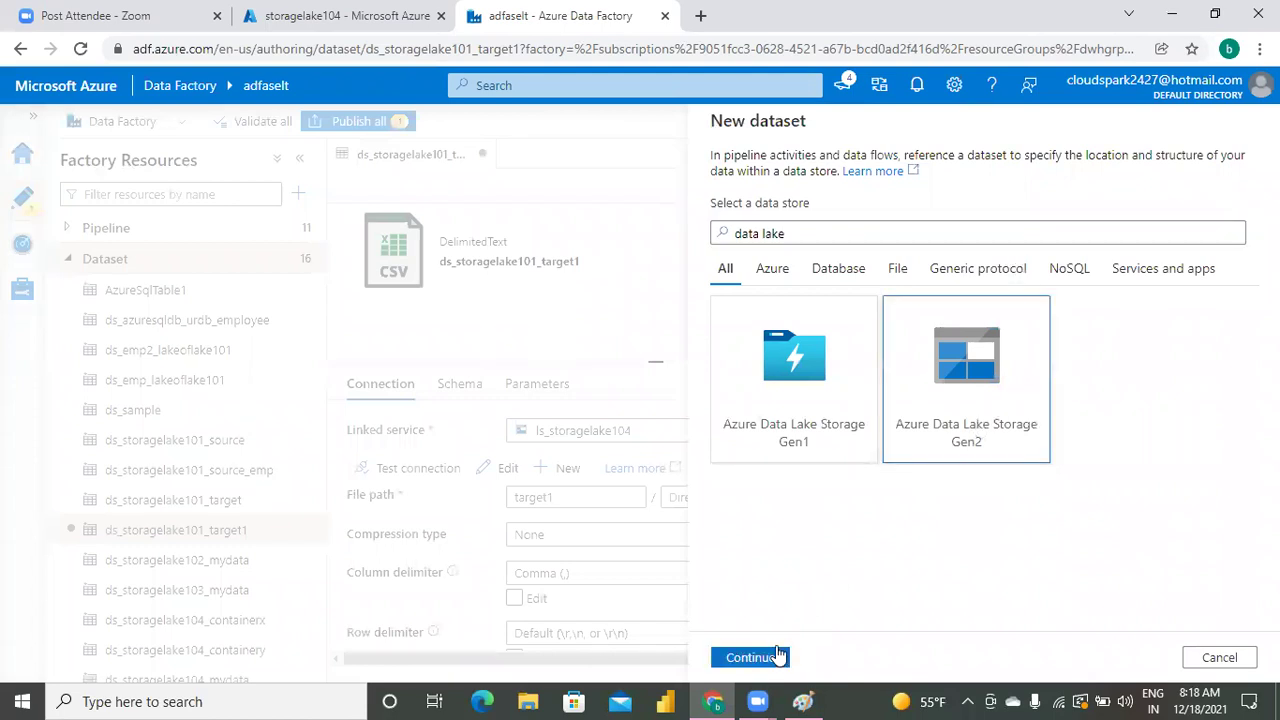
left_click(771, 660)
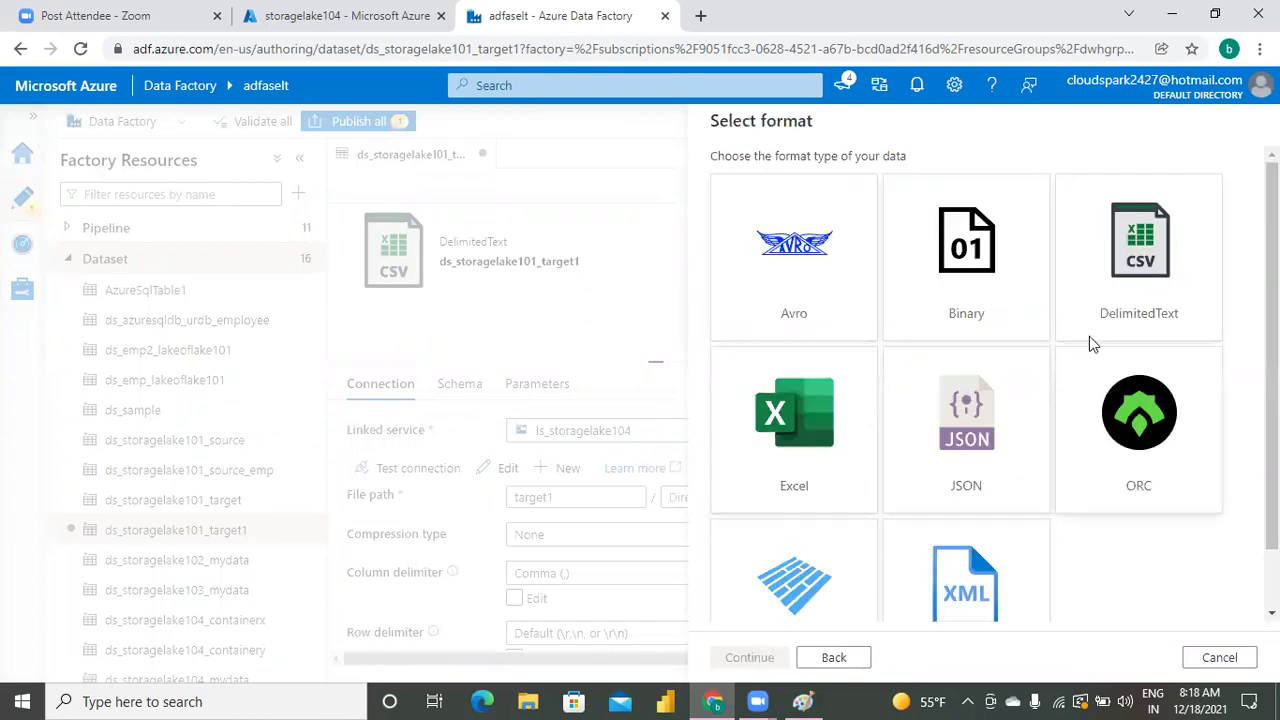
left_click(1150, 304)
left_click(768, 660)
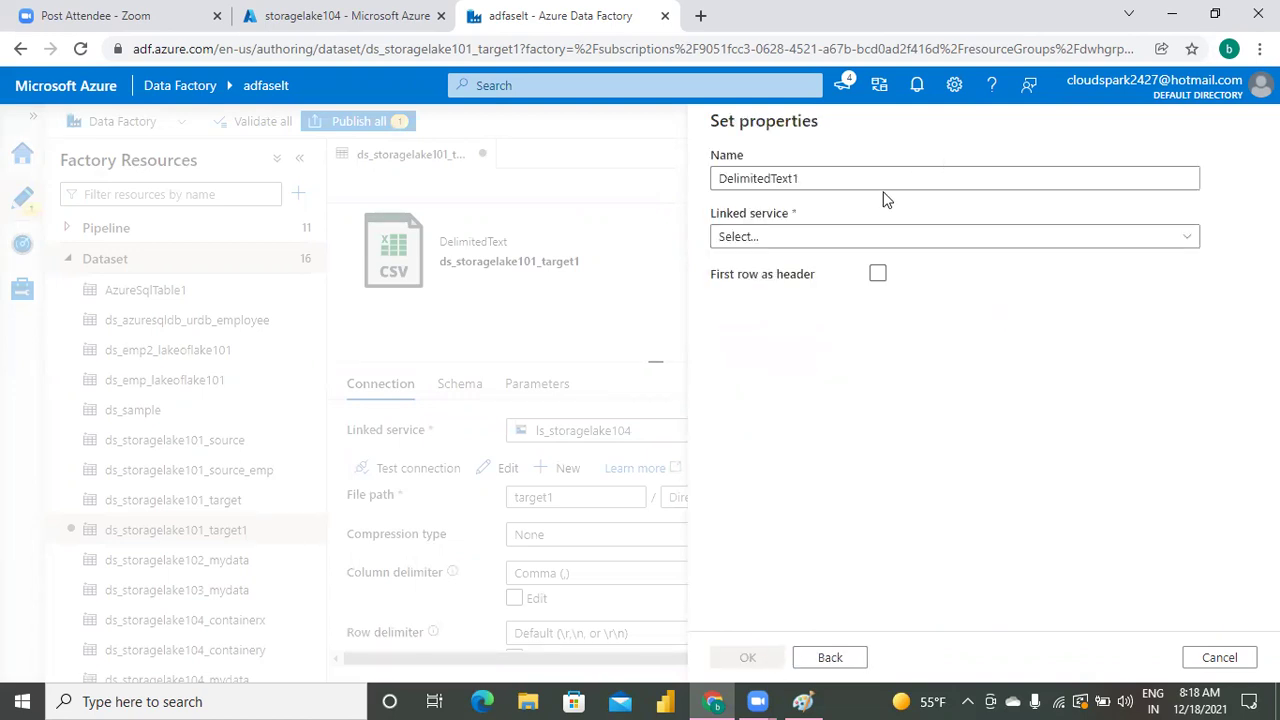
Name the second dataset ds_storagelake104_target2 and link it to the ls_storagelake104 service
left_click(890, 179)
key("BackSpace")
key("BackSpace")
key("BackSpace")
key("BackSpace")
key("BackSpace")
key("BackSpace")
key("BackSpace")
key("BackSpace")
key("BackSpace")
key("BackSpace")
key("BackSpace")
key("BackSpace")
key("BackSpace")
type("ds")
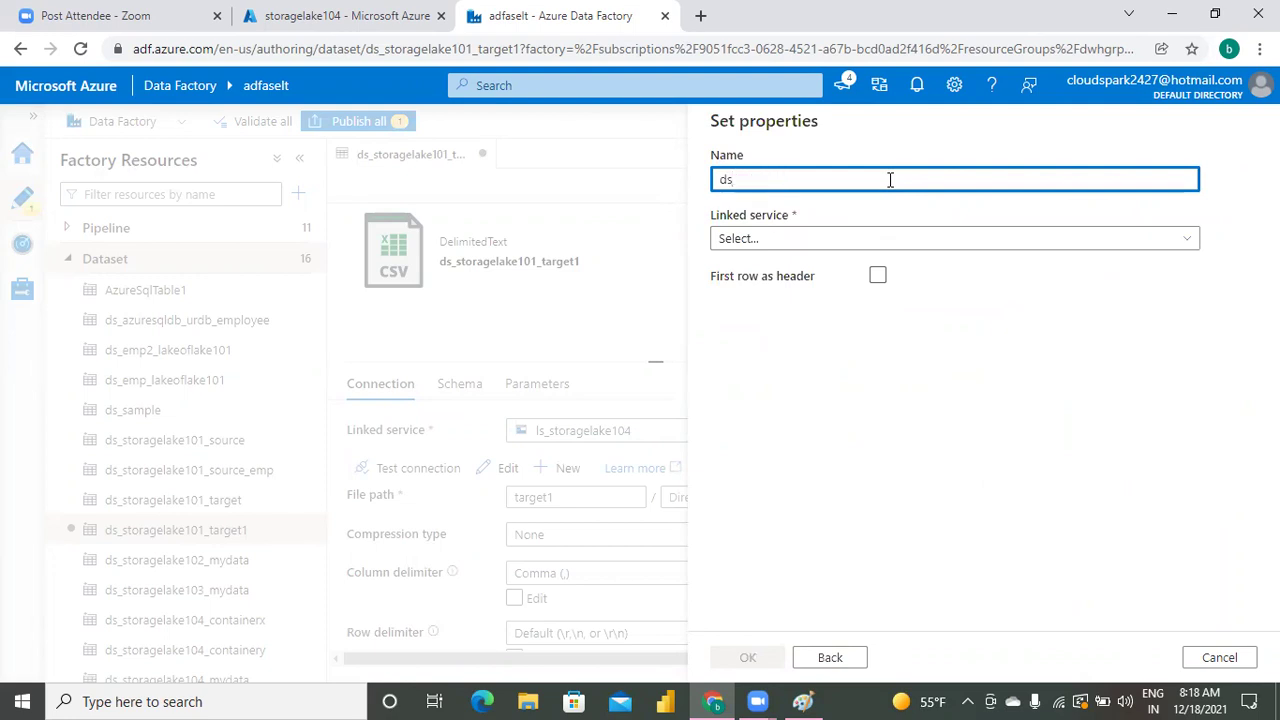
type("_storagelake104_targe")
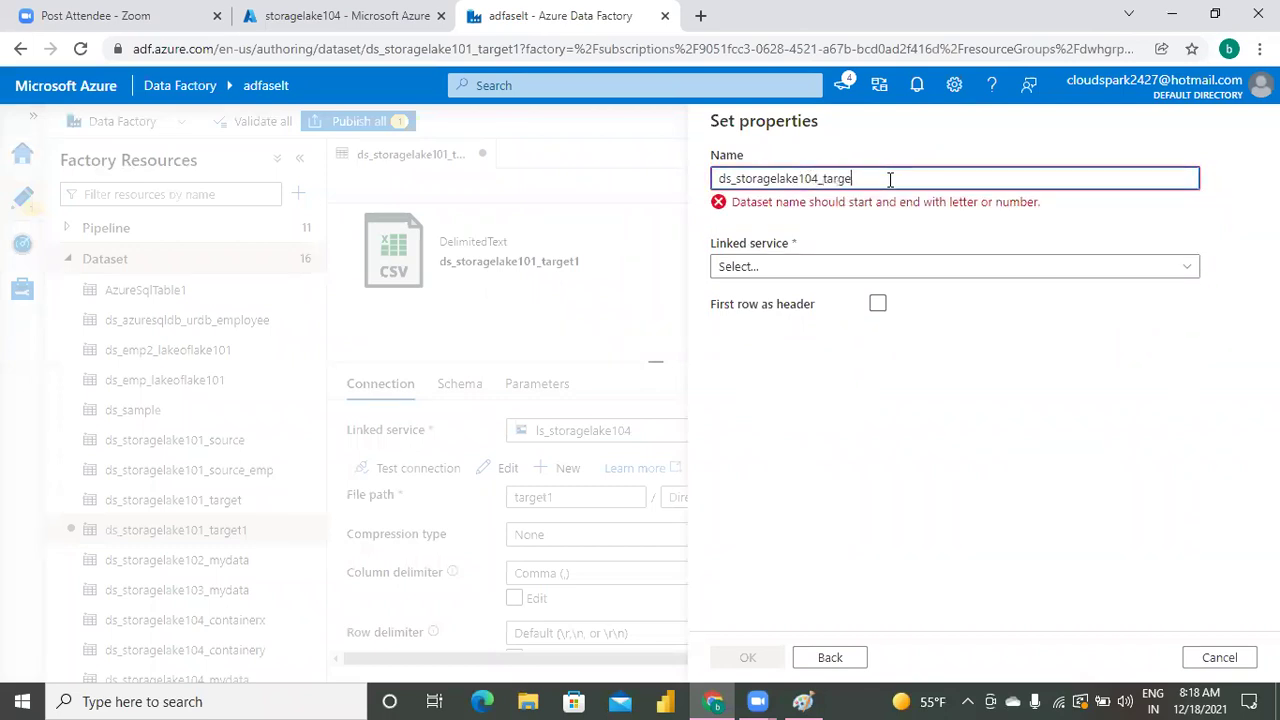
type("t2")
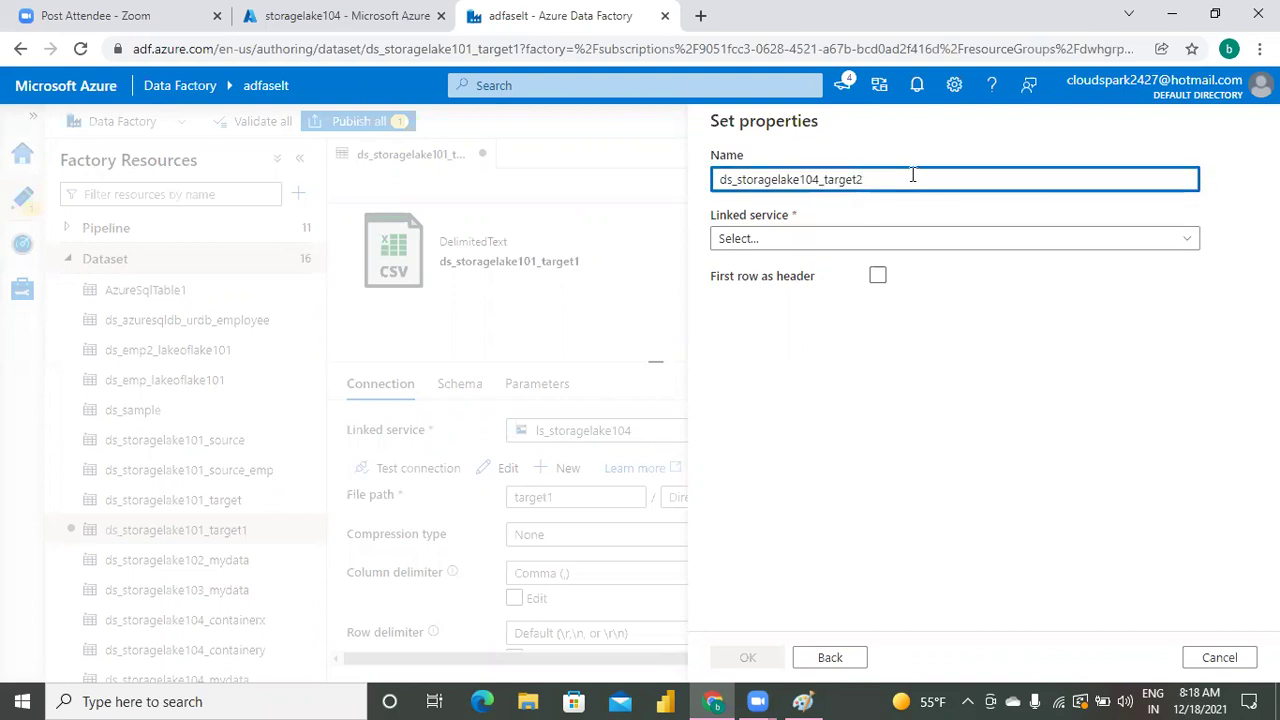
left_click(855, 240)
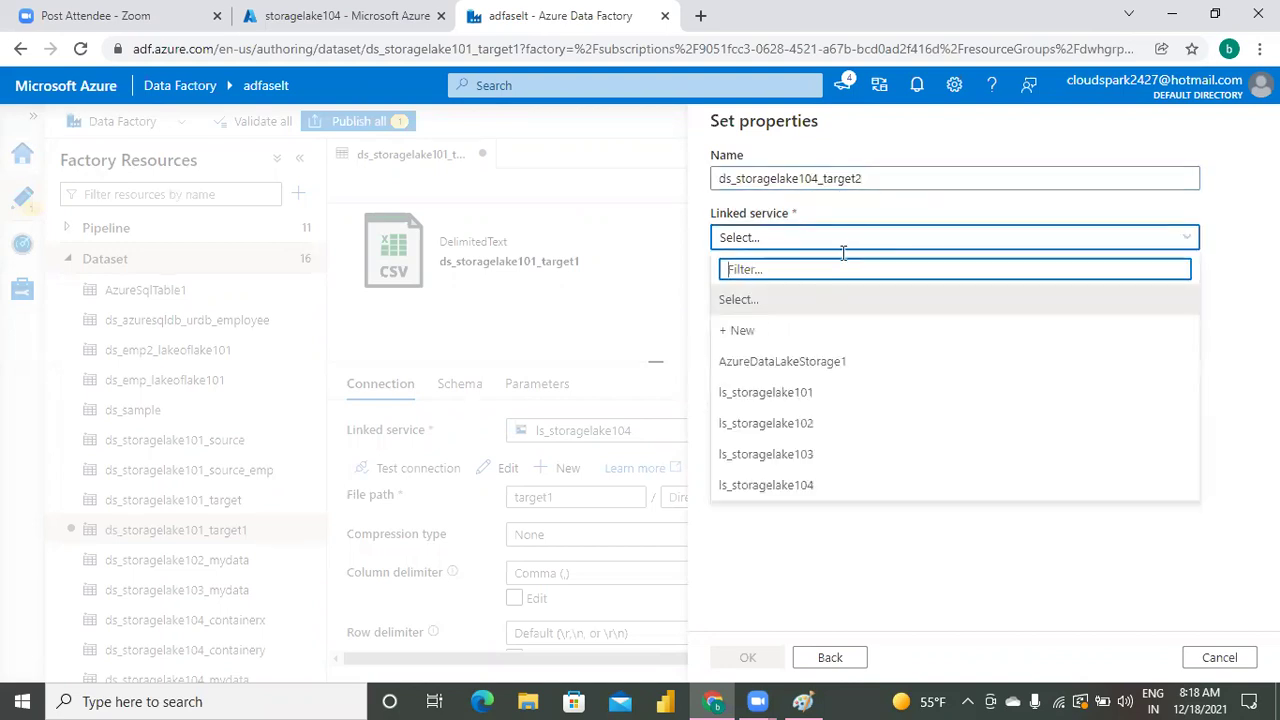
left_click(786, 488)
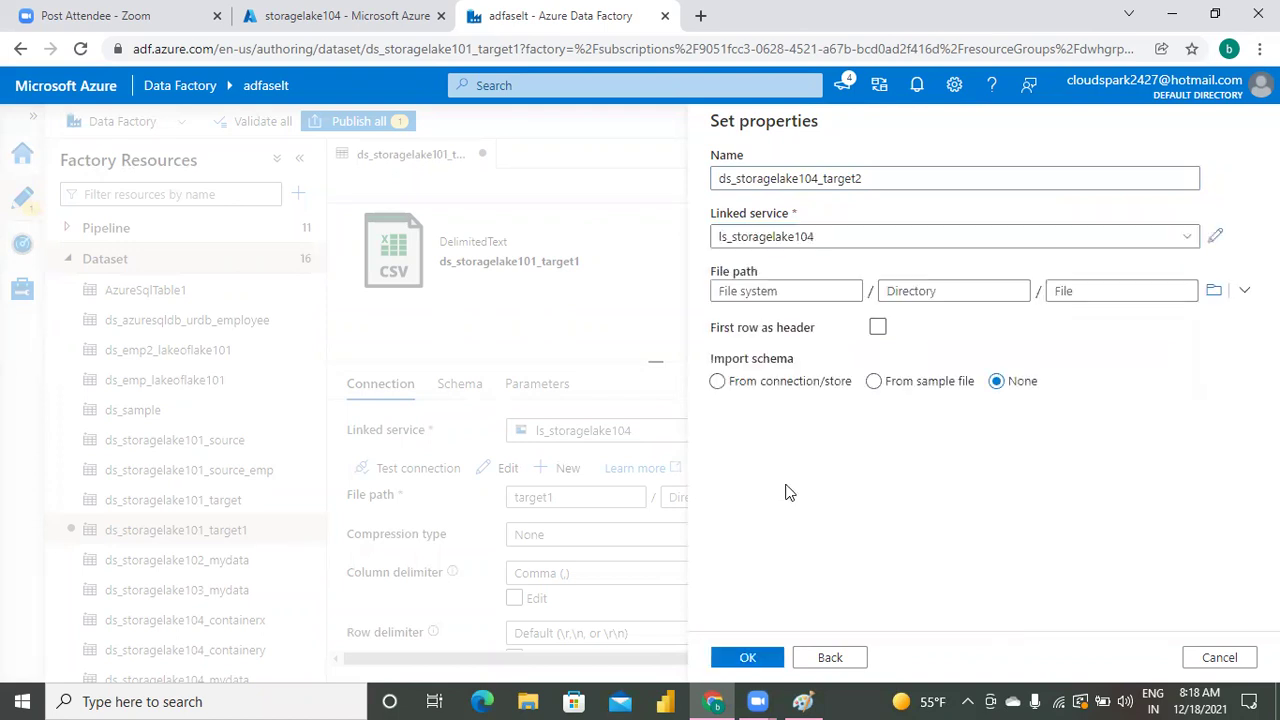
Set the second dataset's file path to the target2 container and create the dataset
left_click(786, 290)
left_click(1214, 290)
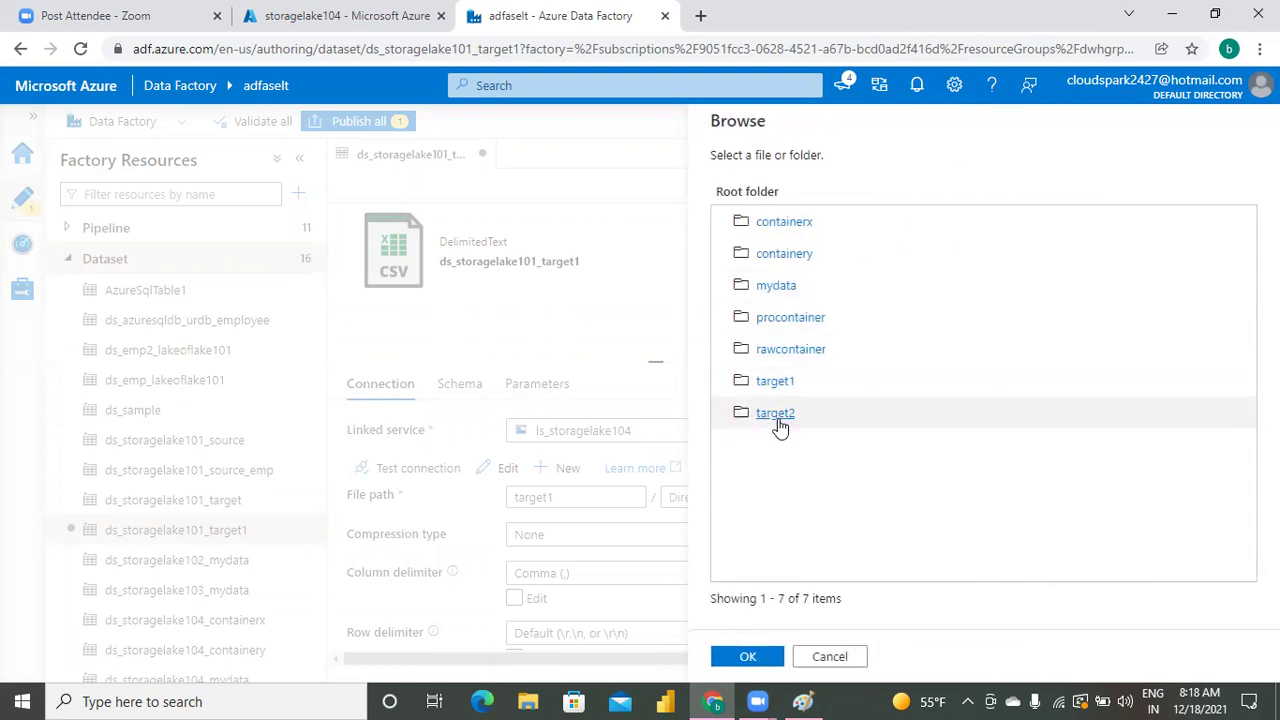
left_click(780, 414)
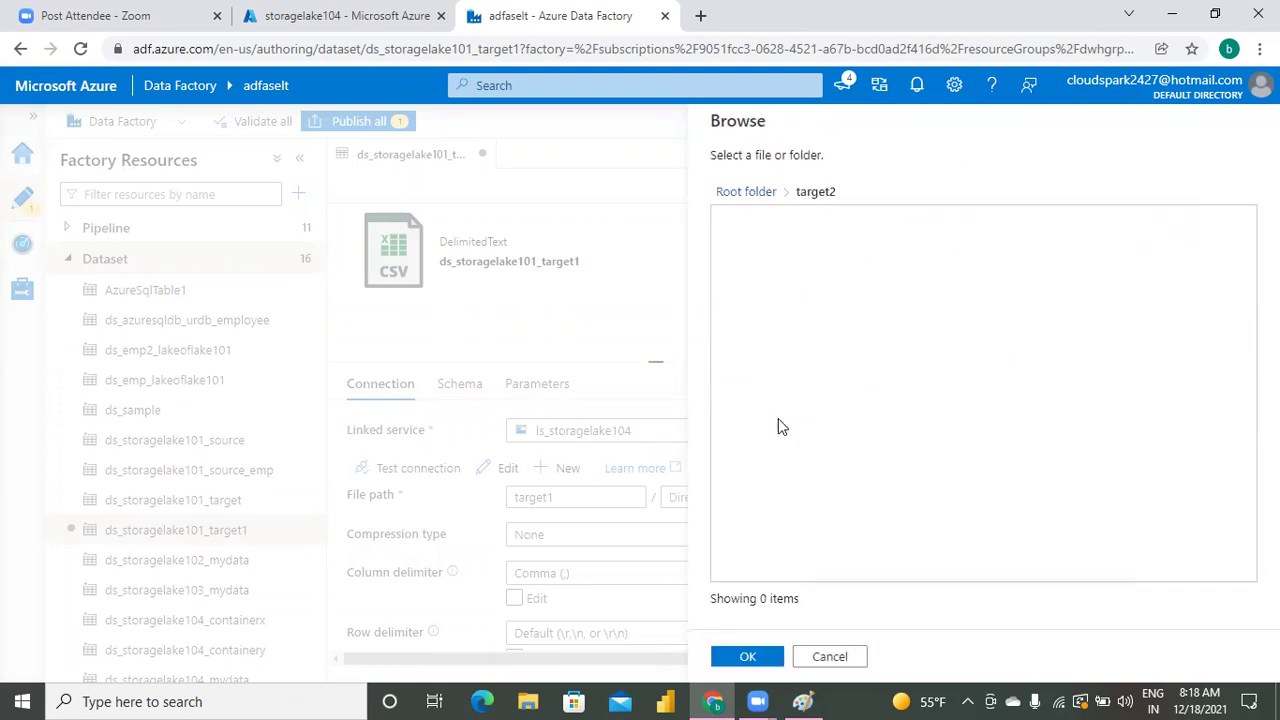
left_click(746, 657)
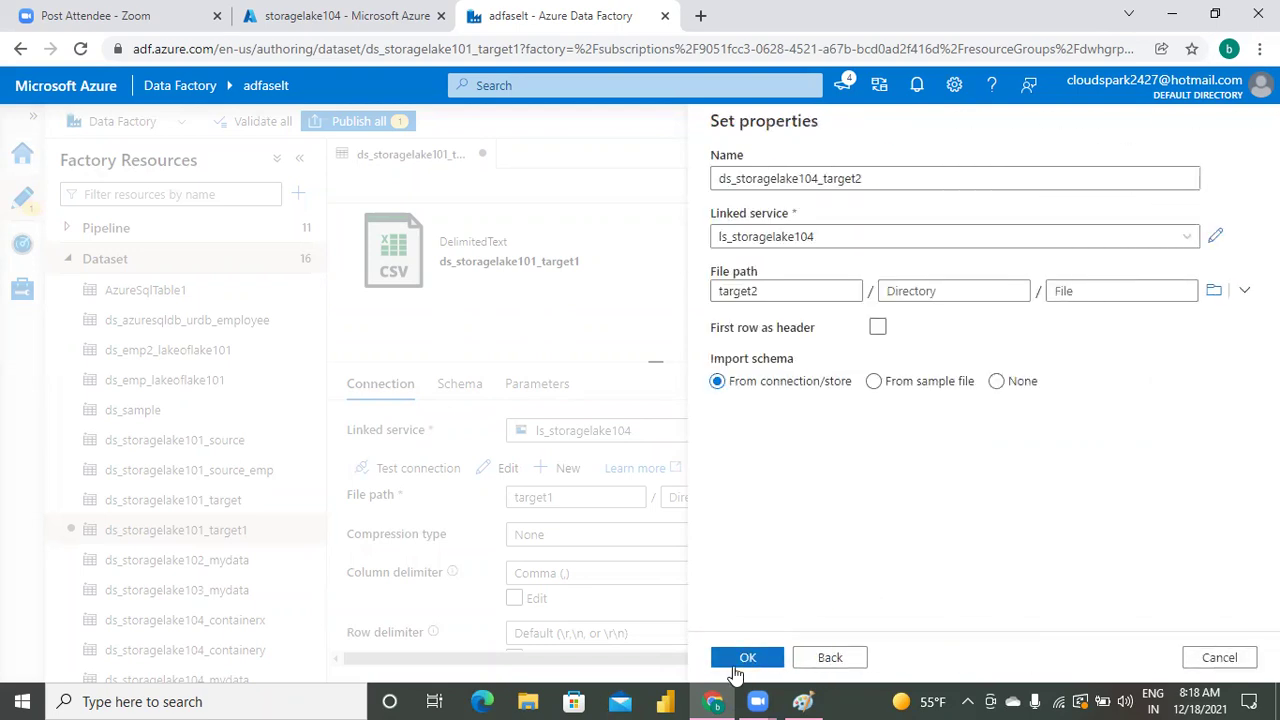
left_click(741, 663)
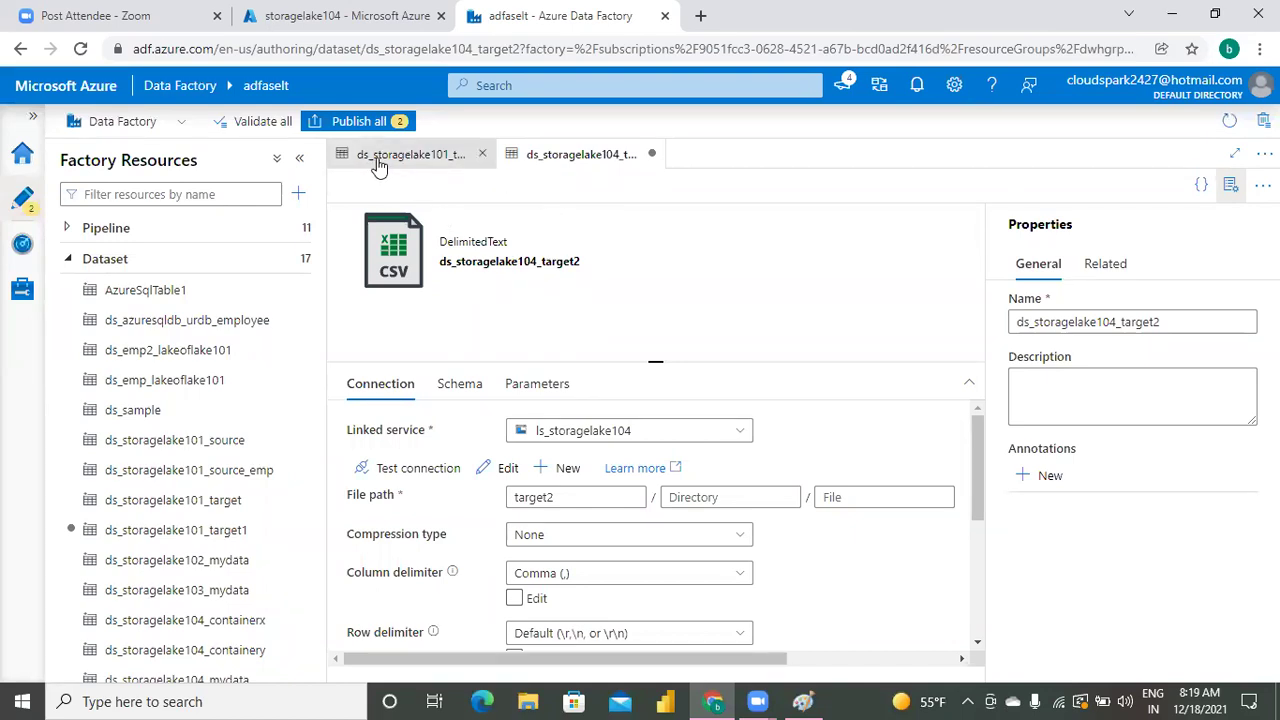
Publish the pending changes for the target1 and target2 datasets to the live environment
left_click(357, 125)
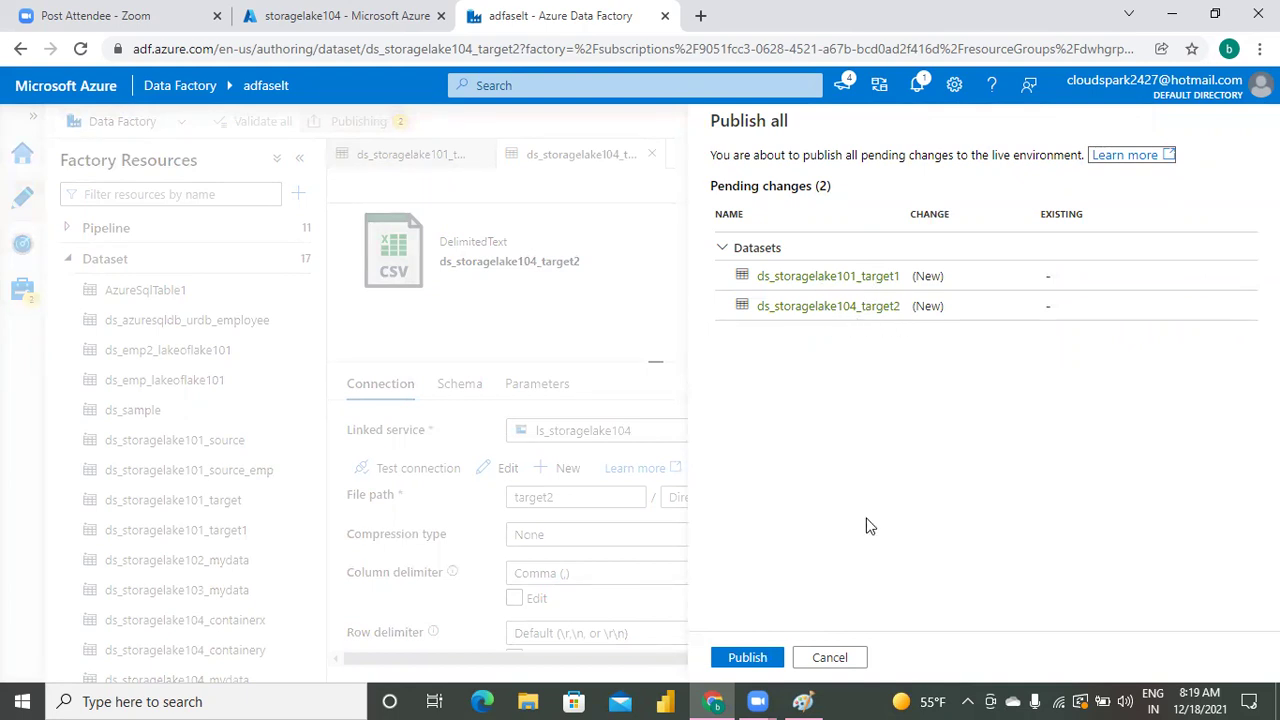
left_click(750, 657)
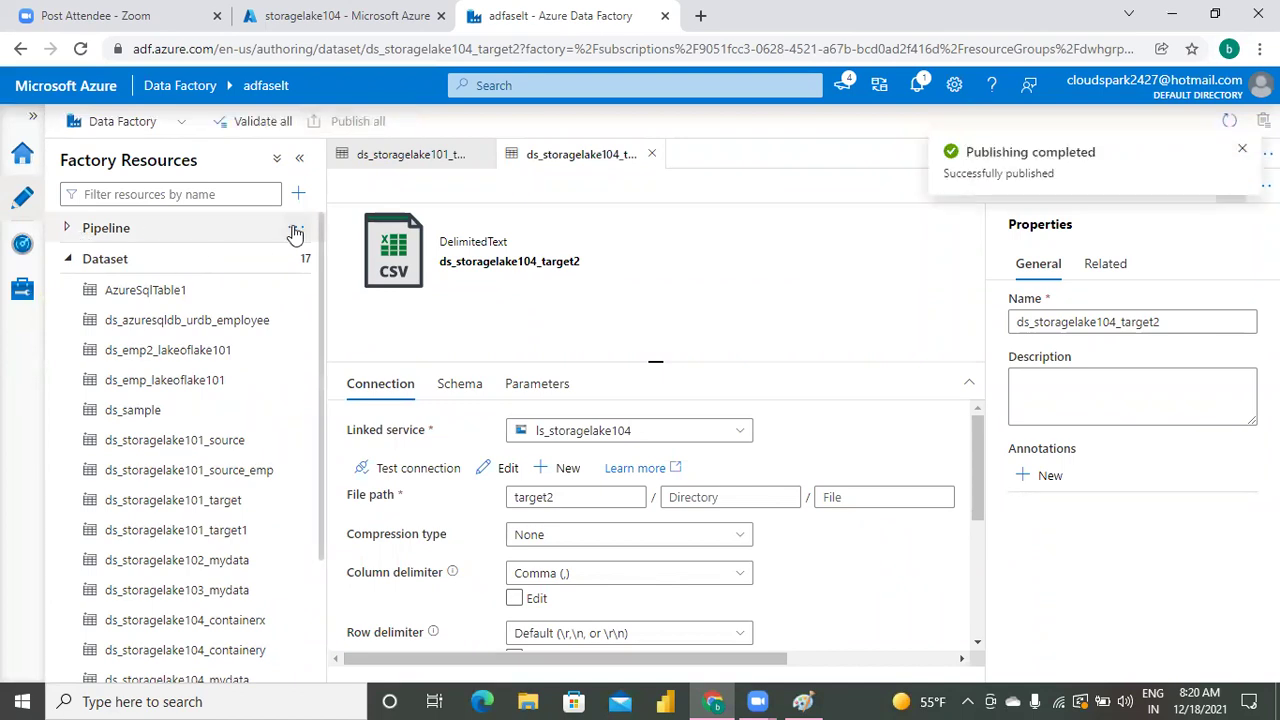
Expand the factory's pipeline list and create a new blank pipeline
left_click(68, 228)
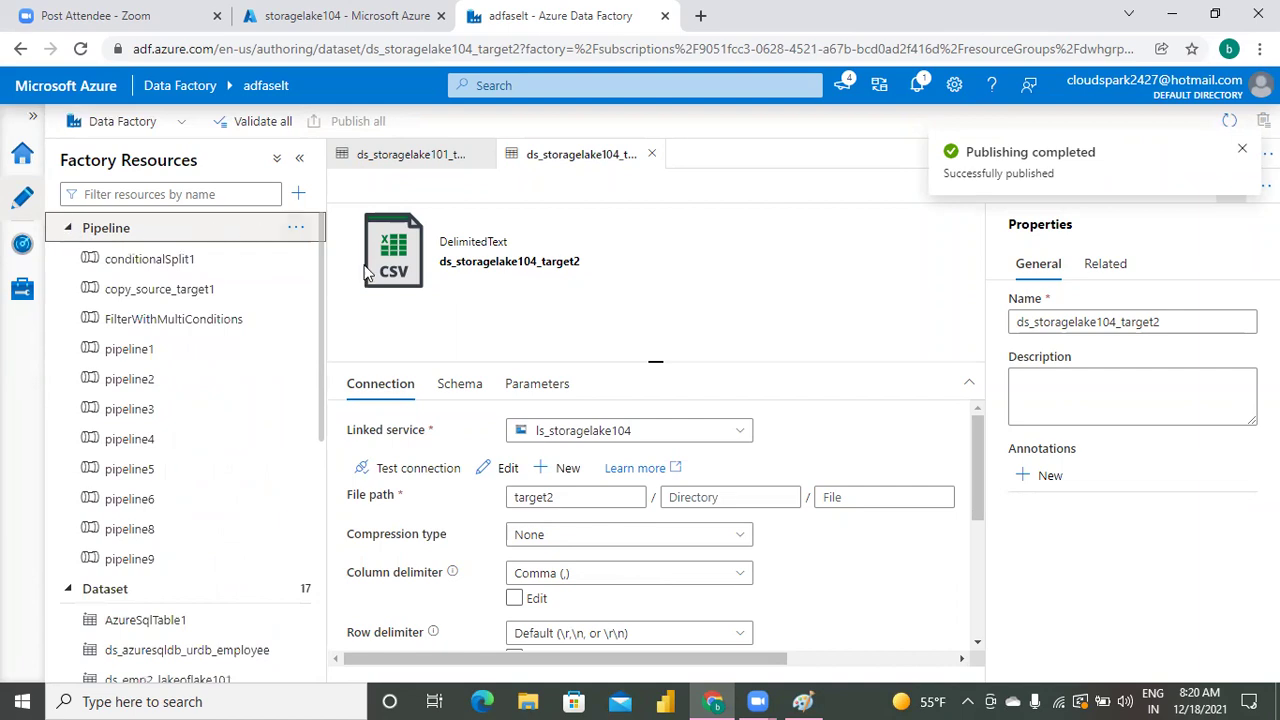
left_click(305, 230)
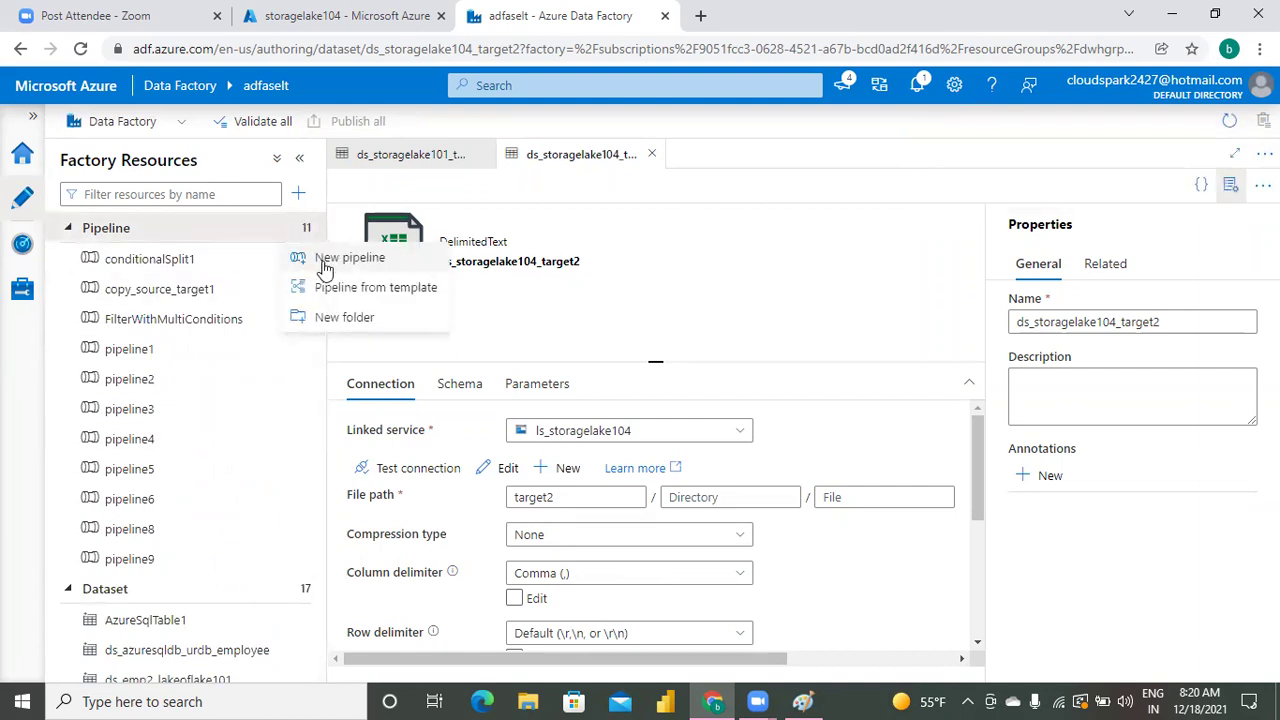
left_click(325, 262)
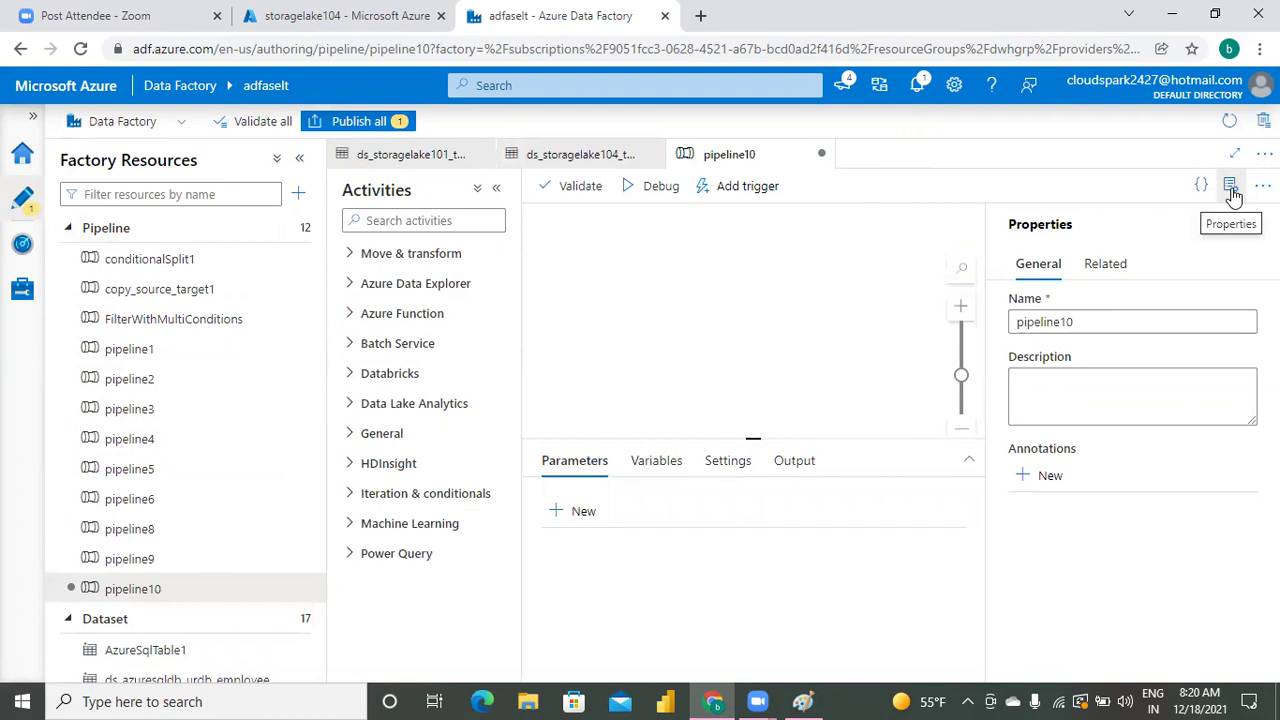
Rename the new pipeline as copysplits and close its properties
left_click(1092, 323)
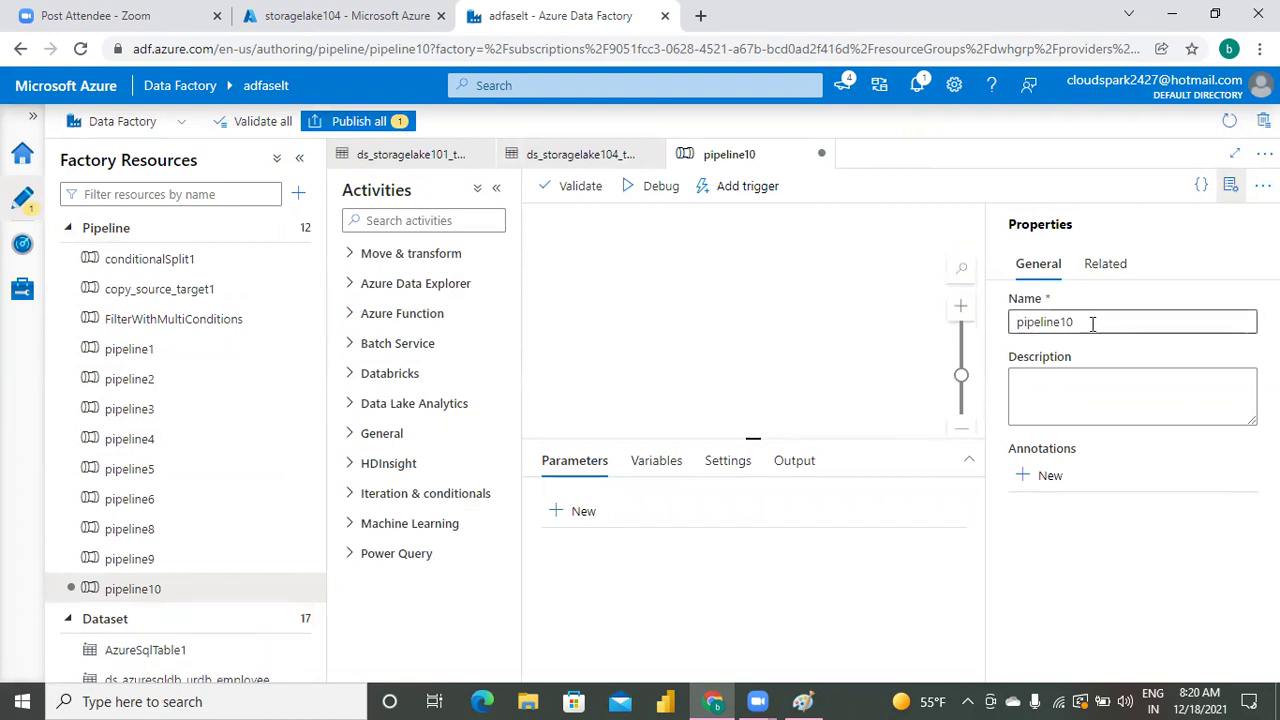
key("BackSpace")
key("BackSpace")
key("BackSpace")
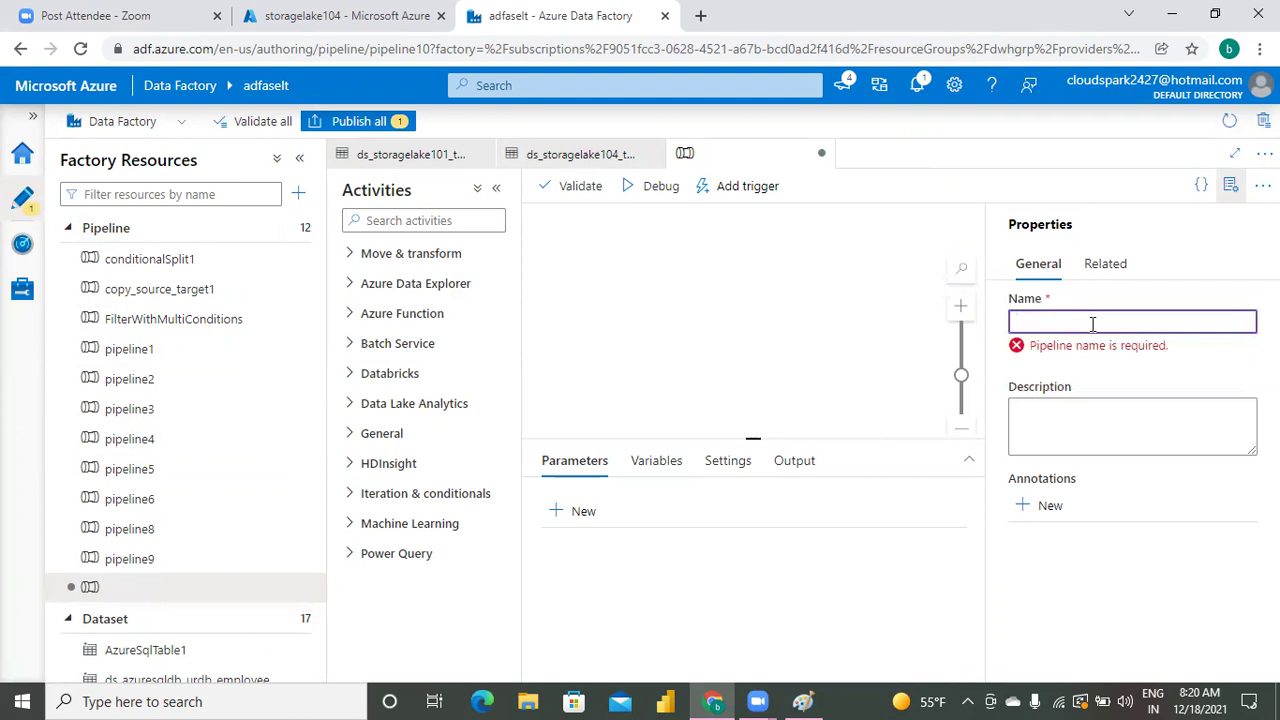
type("copysplits")
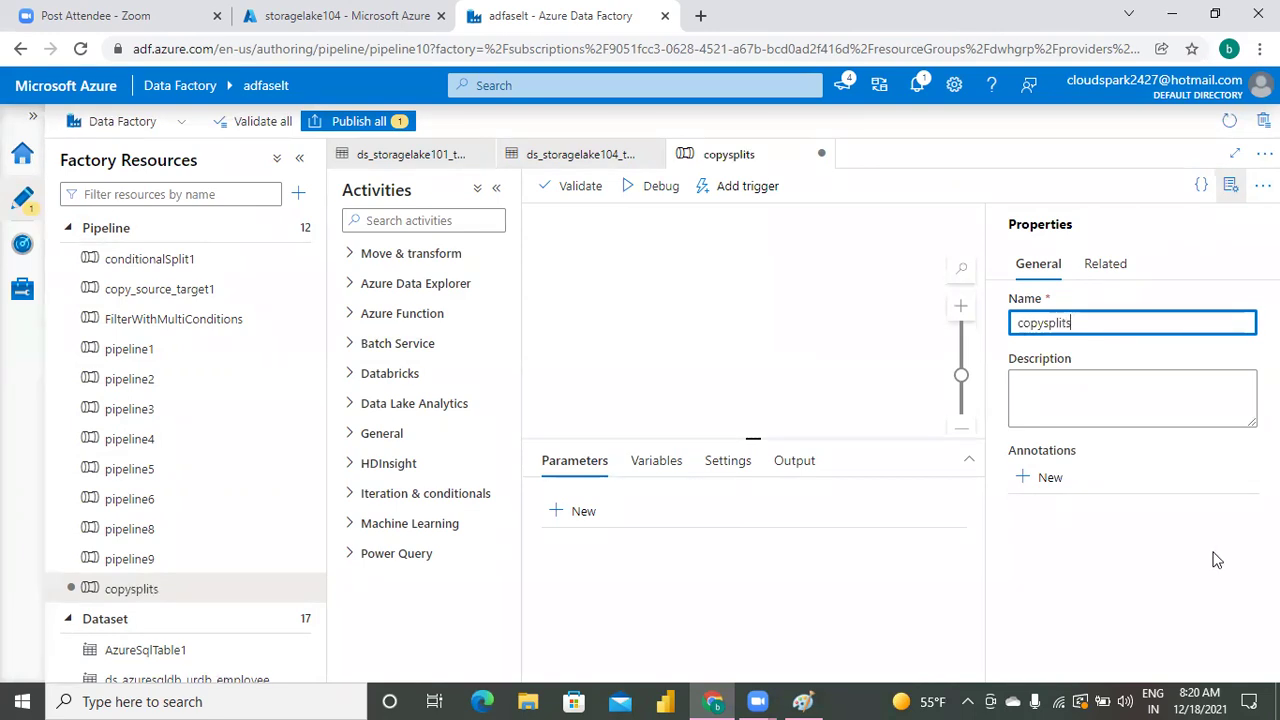
left_click(1216, 560)
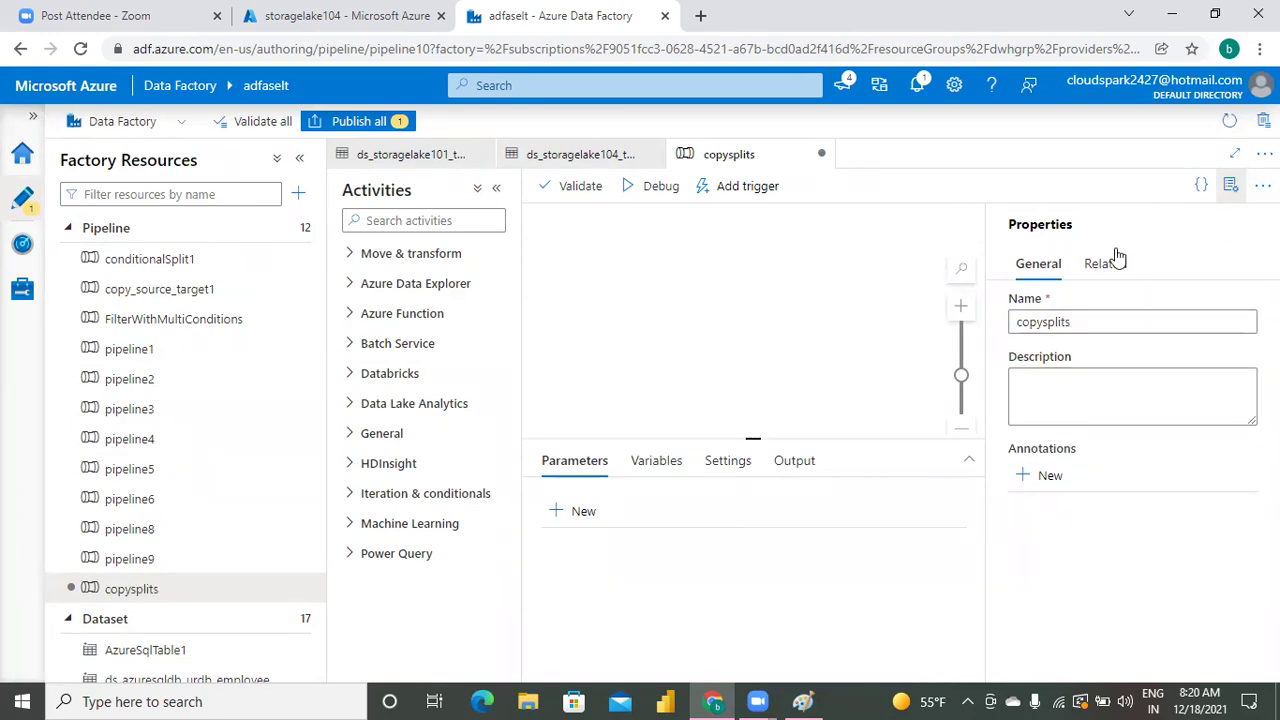
left_click(1229, 188)
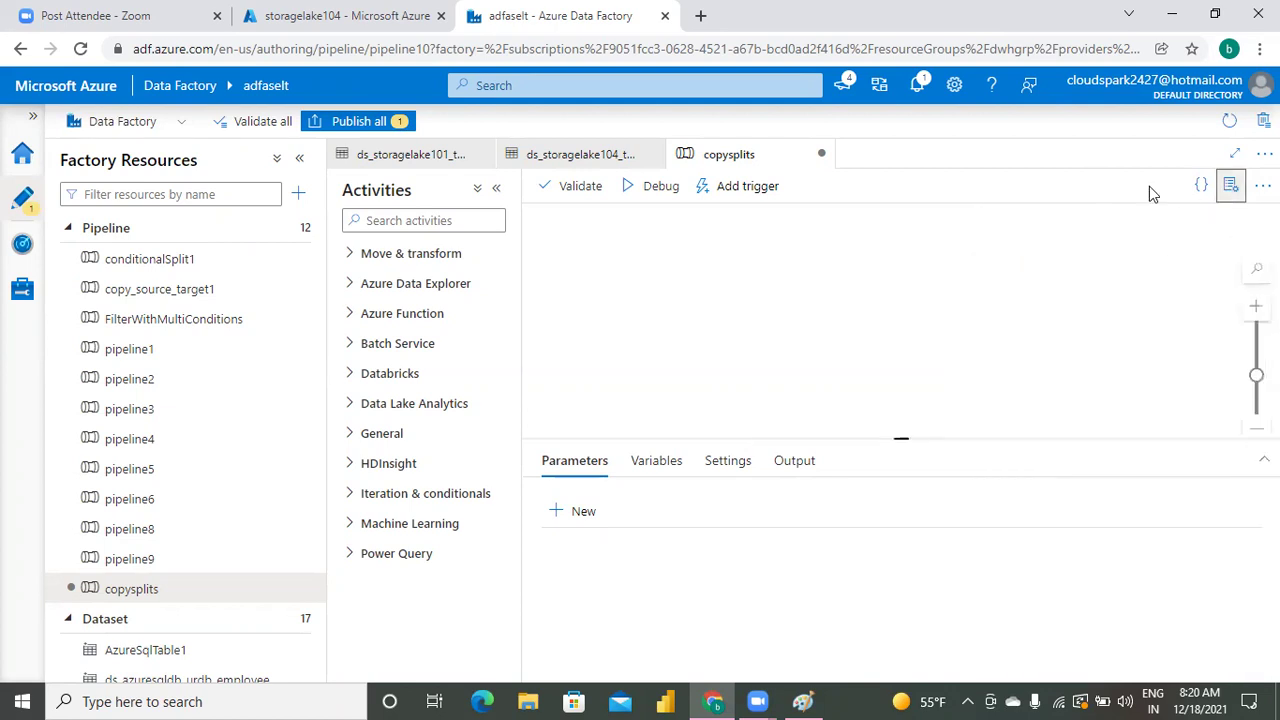
Check the planned design in the Paint diagram, and add a Get Metadata activity to the copysplits pipeline canvas
left_click(386, 220)
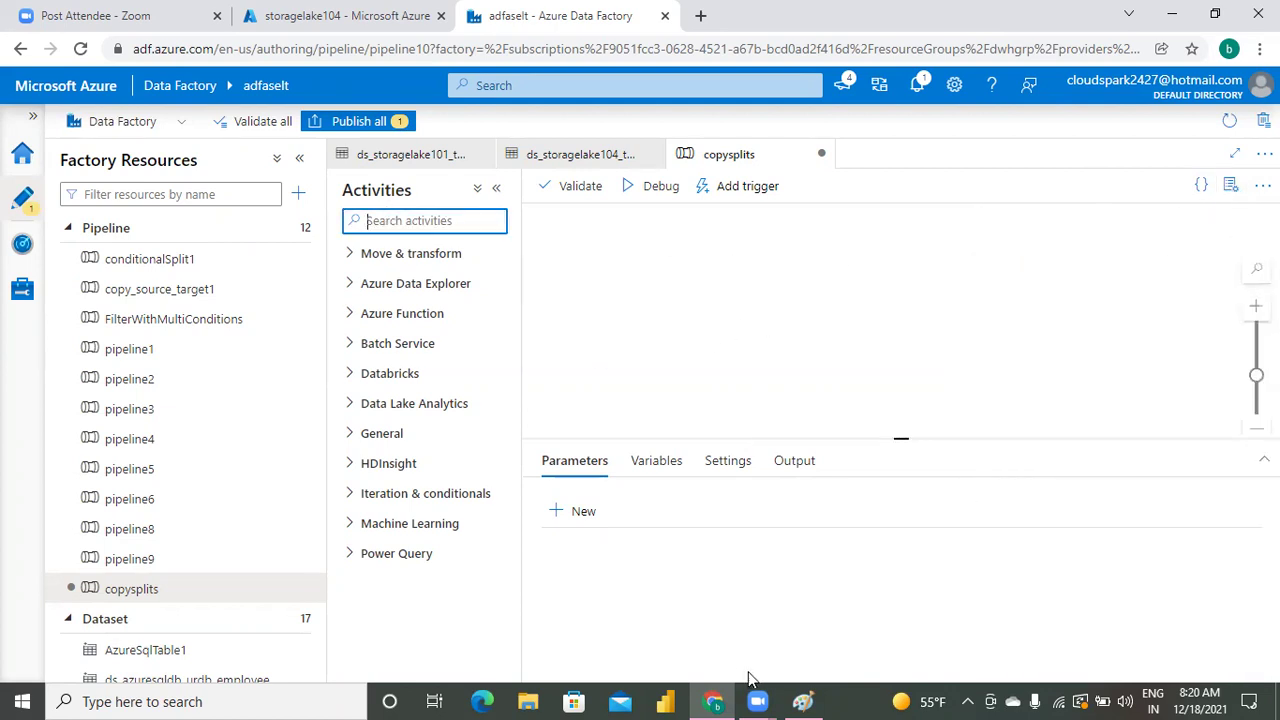
left_click(818, 698)
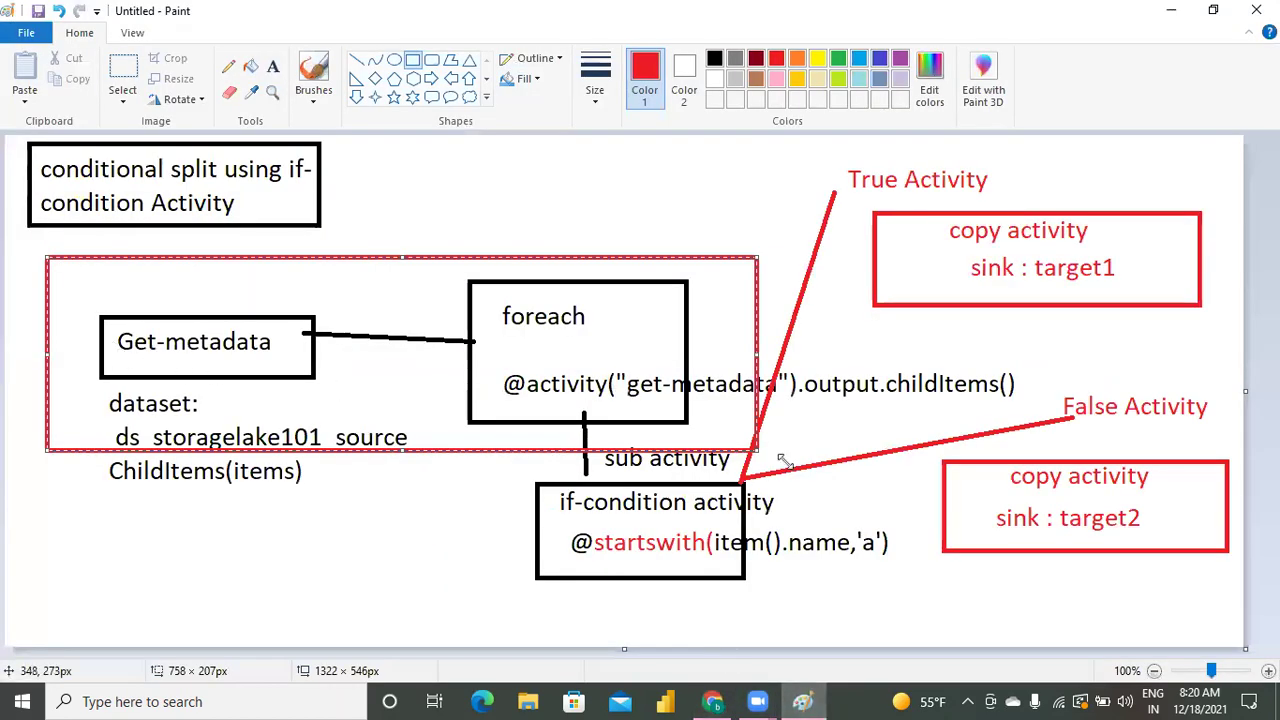
left_click(713, 701)
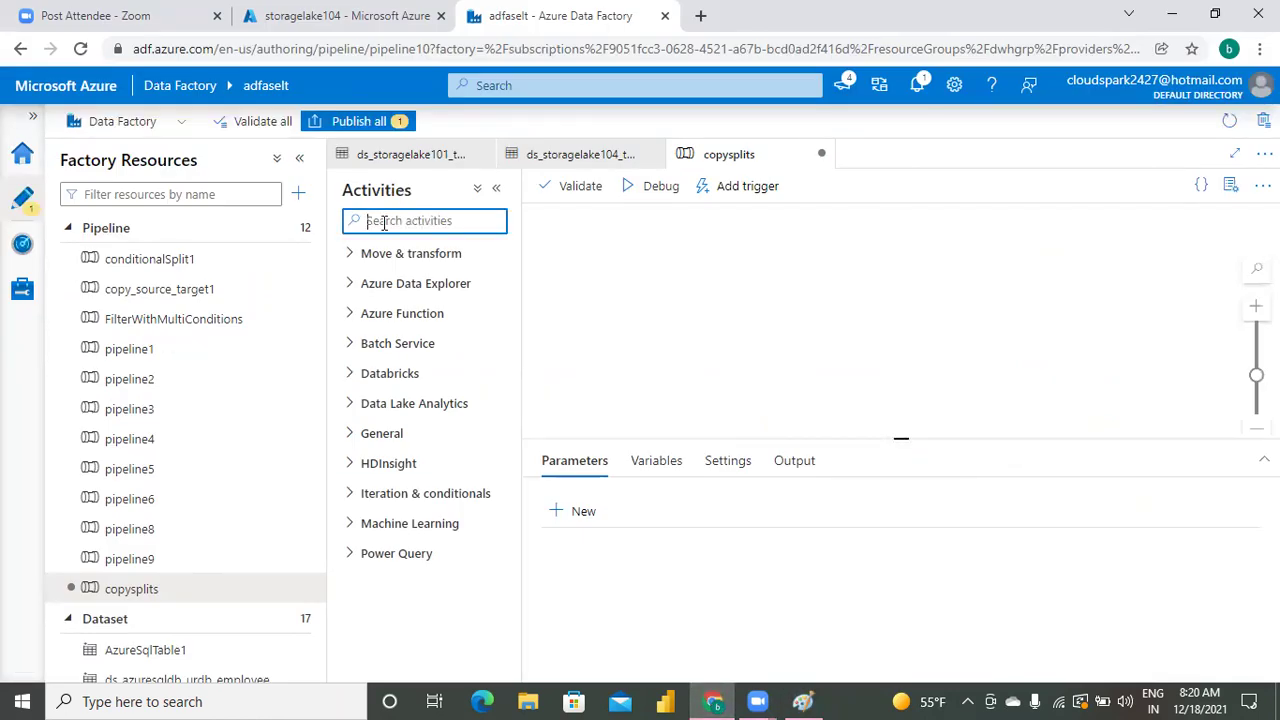
type("get")
left_click_drag(376, 287, 699, 290)
left_click(855, 338)
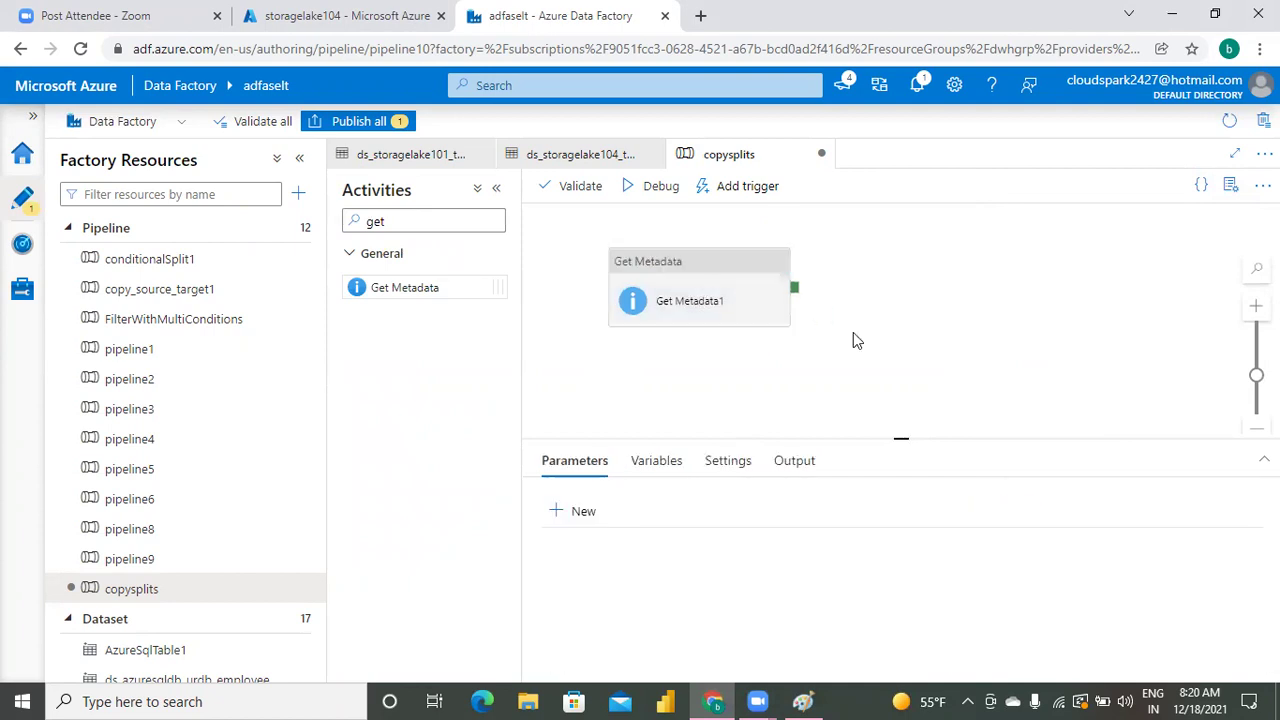
Set the Get Metadata activity's dataset to ds_storagelake101_source
left_click(722, 314)
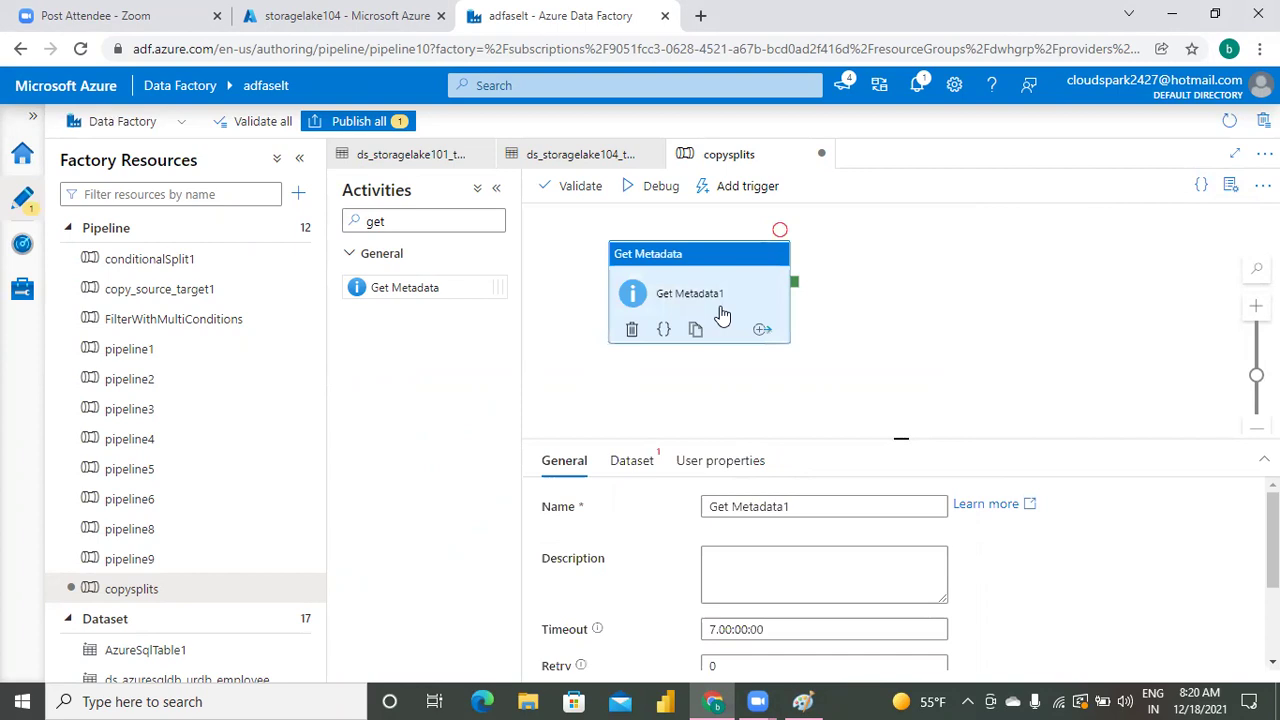
left_click(636, 463)
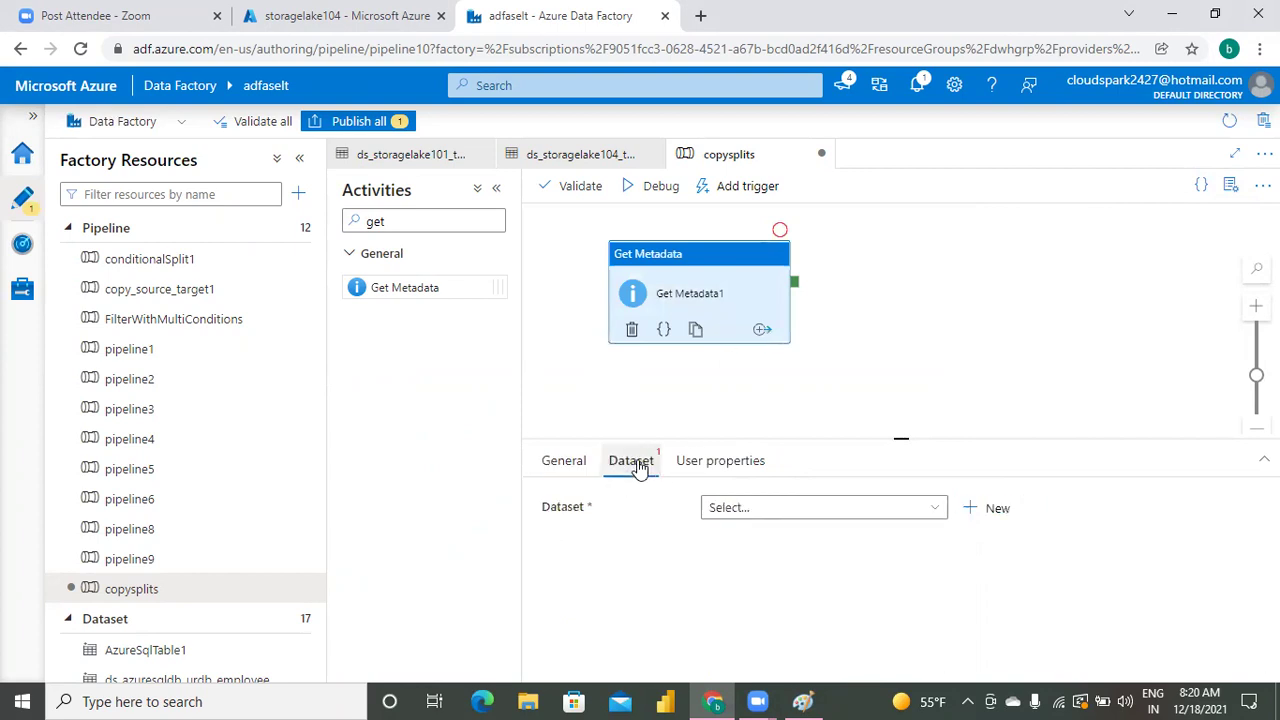
left_click(928, 512)
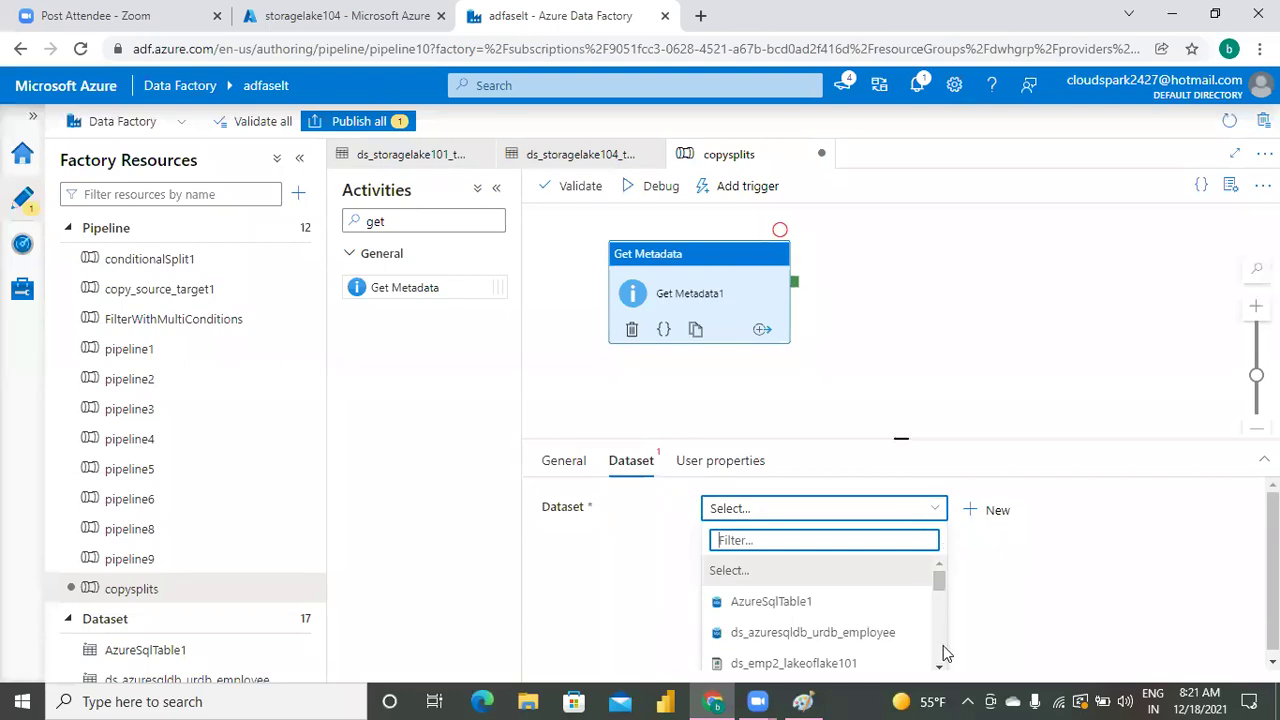
scroll(937, 668, "down", 5)
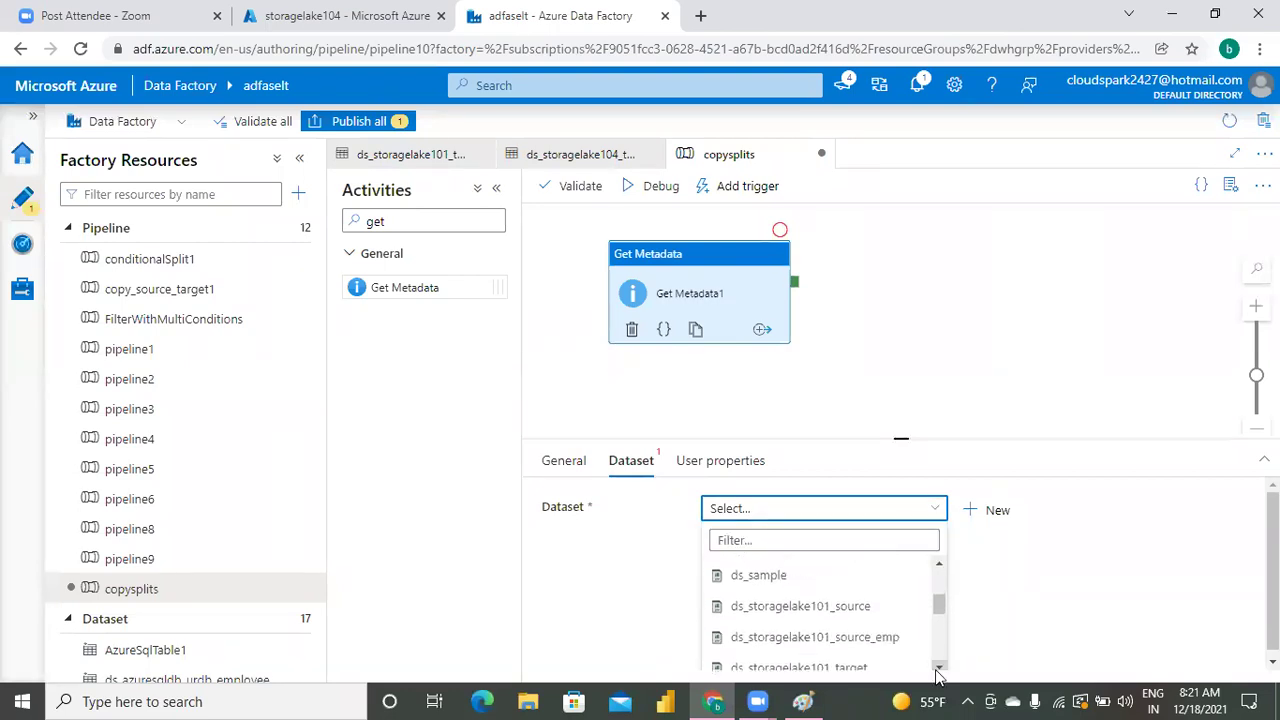
left_click(812, 606)
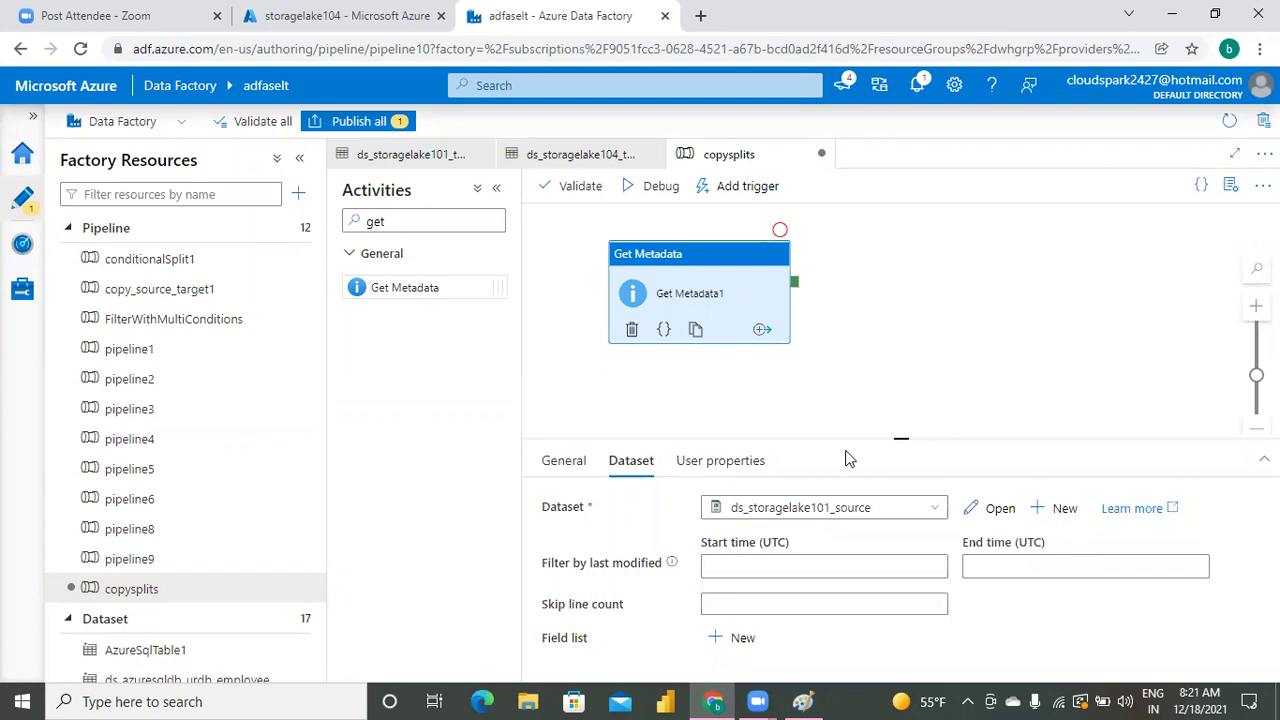
Add a Child items argument to the Get Metadata activity's field list
left_click_drag(901, 430, 934, 367)
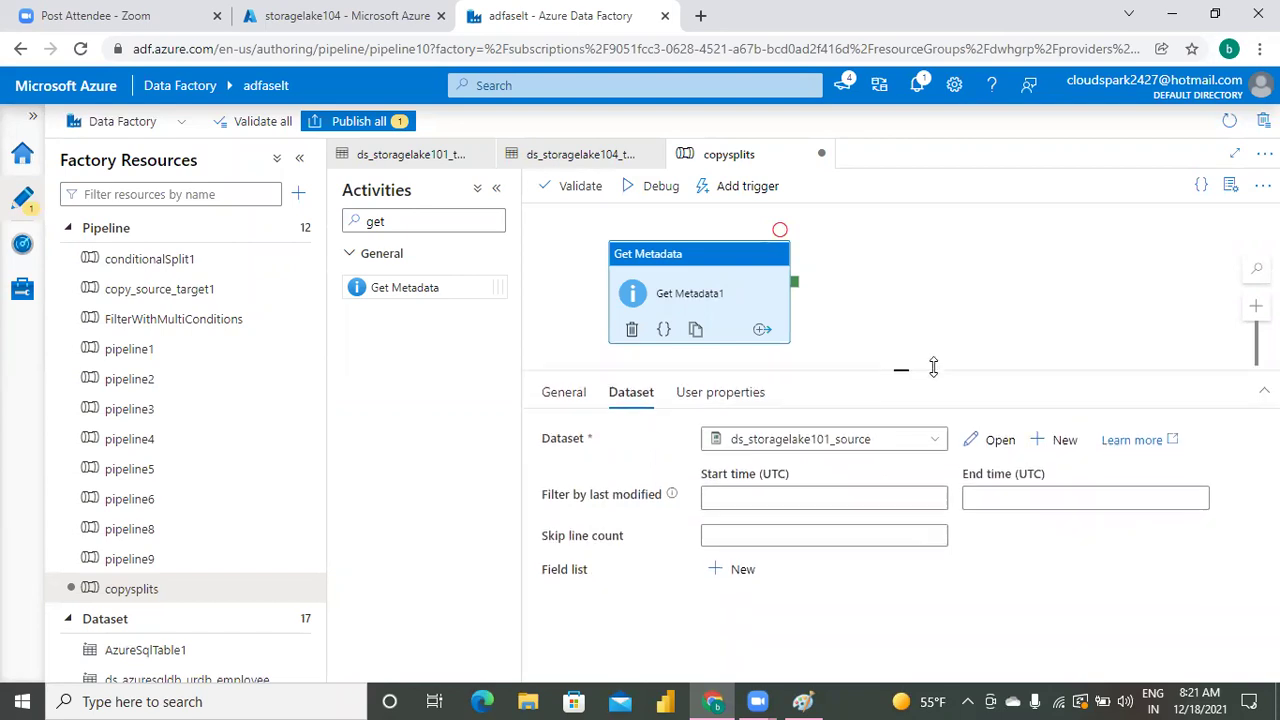
left_click(728, 575)
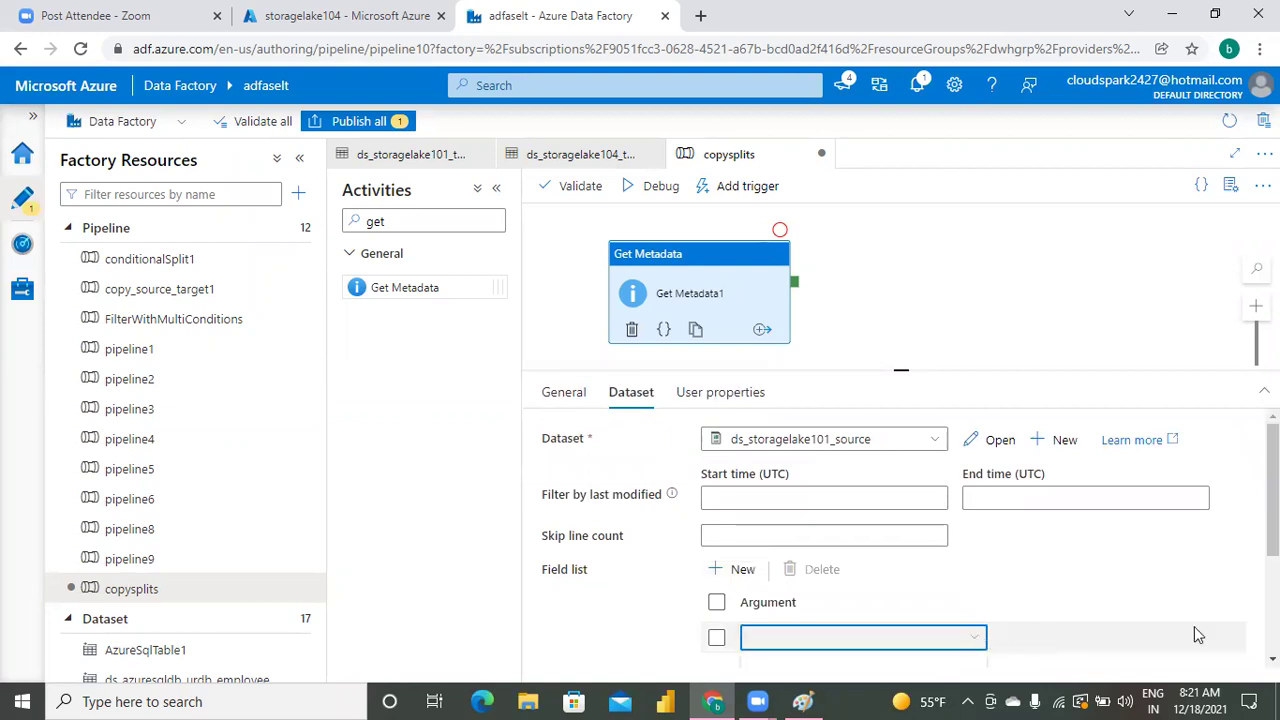
left_click_drag(1000, 645, 920, 522)
left_click_drag(900, 366, 948, 268)
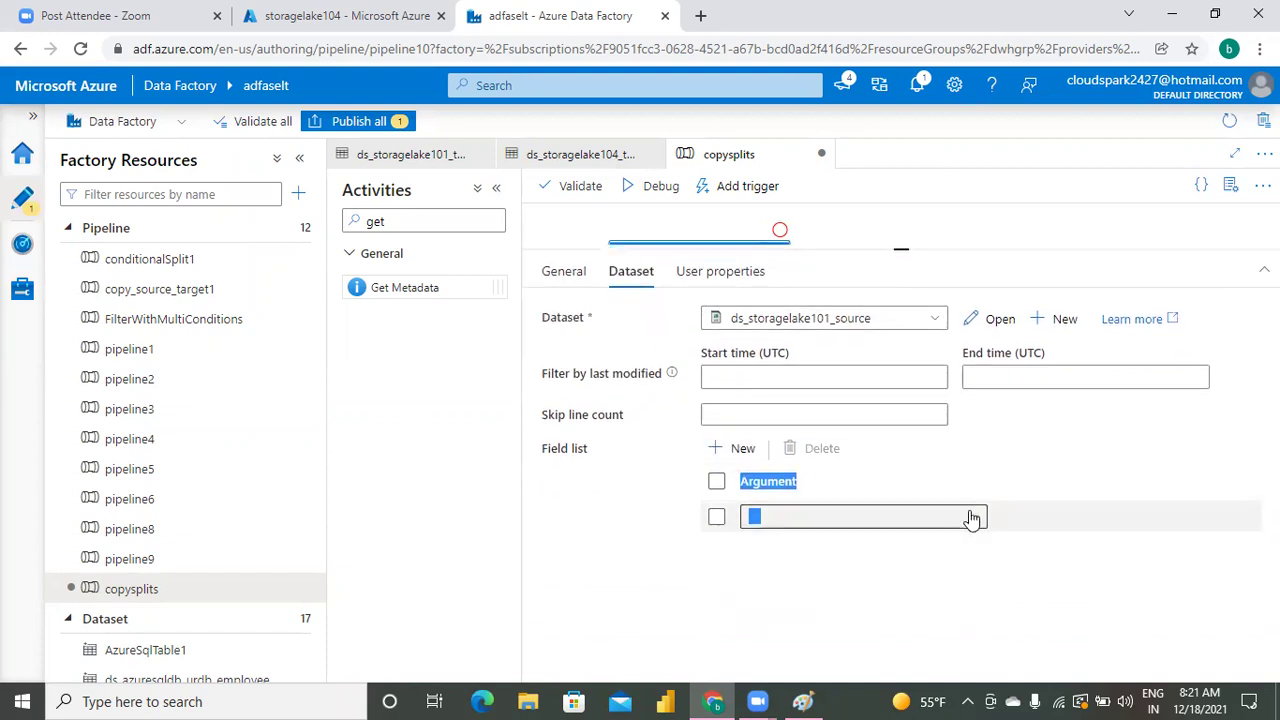
left_click(972, 517)
left_click(800, 594)
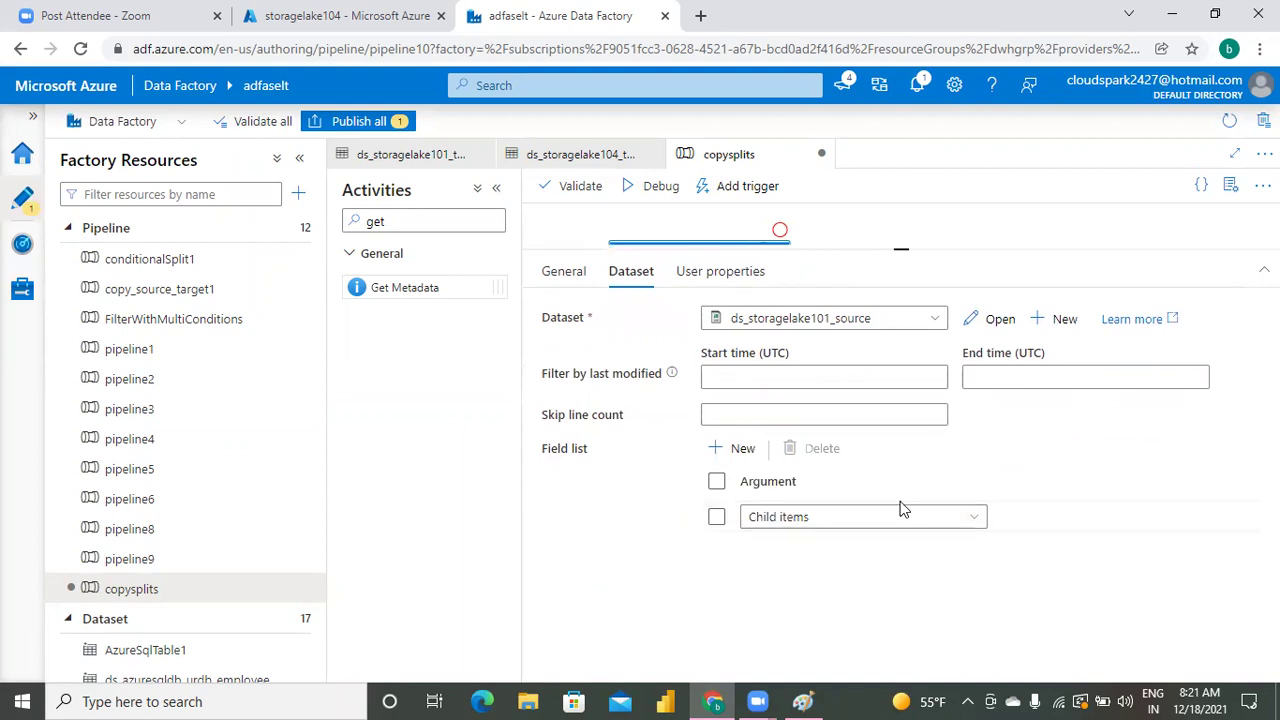
left_click_drag(897, 250, 877, 428)
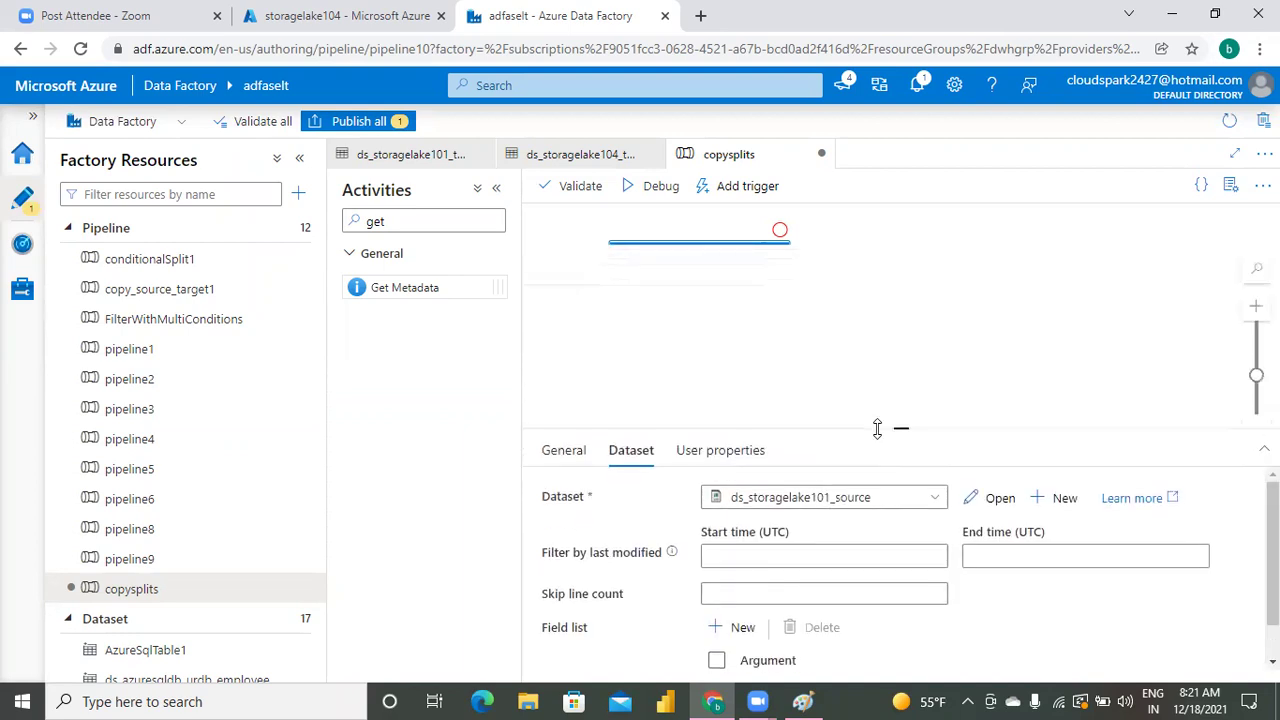
left_click(1027, 300)
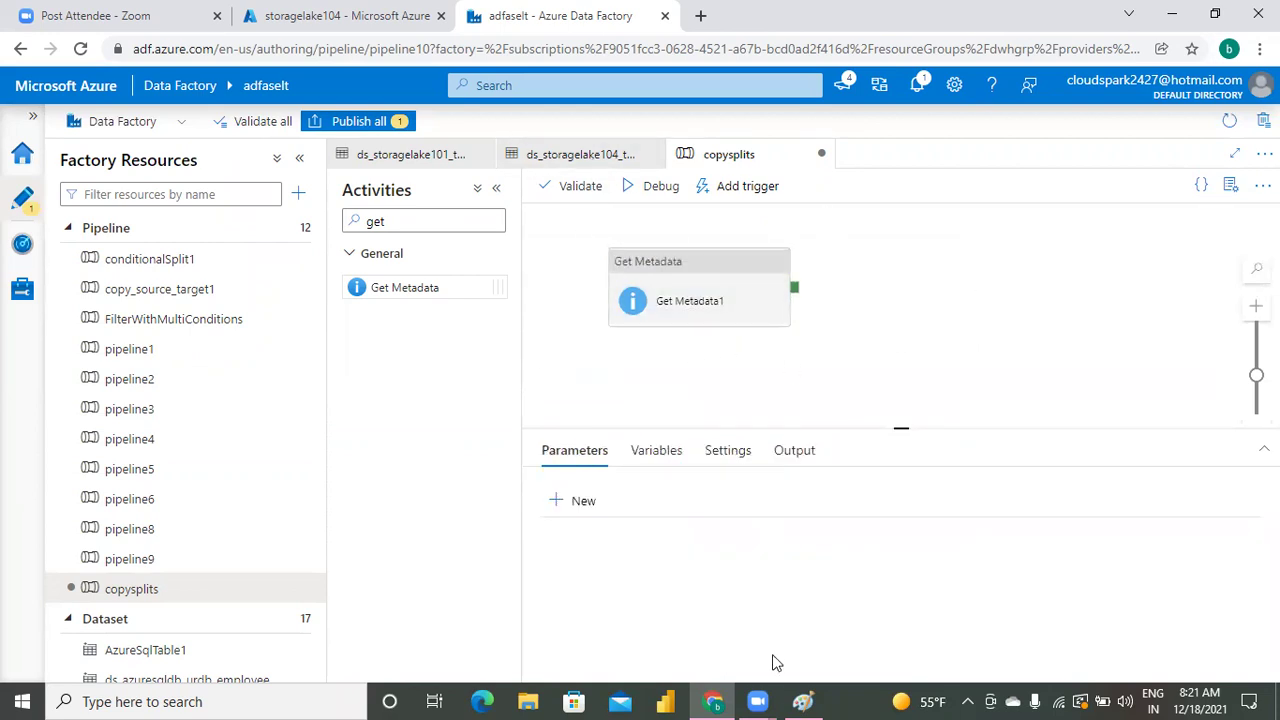
Consult the Paint diagram, add a ForEach activity beside Get Metadata, and connect Get Metadata's success output to it
left_click(803, 701)
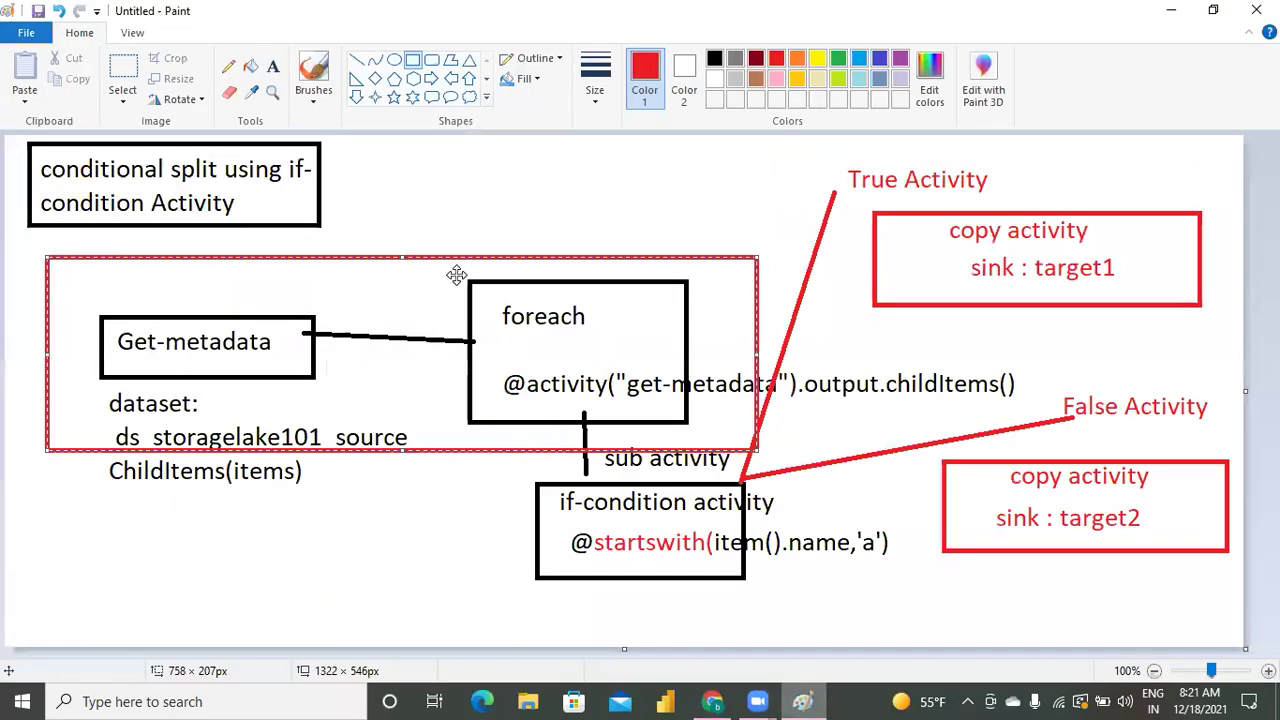
left_click(720, 701)
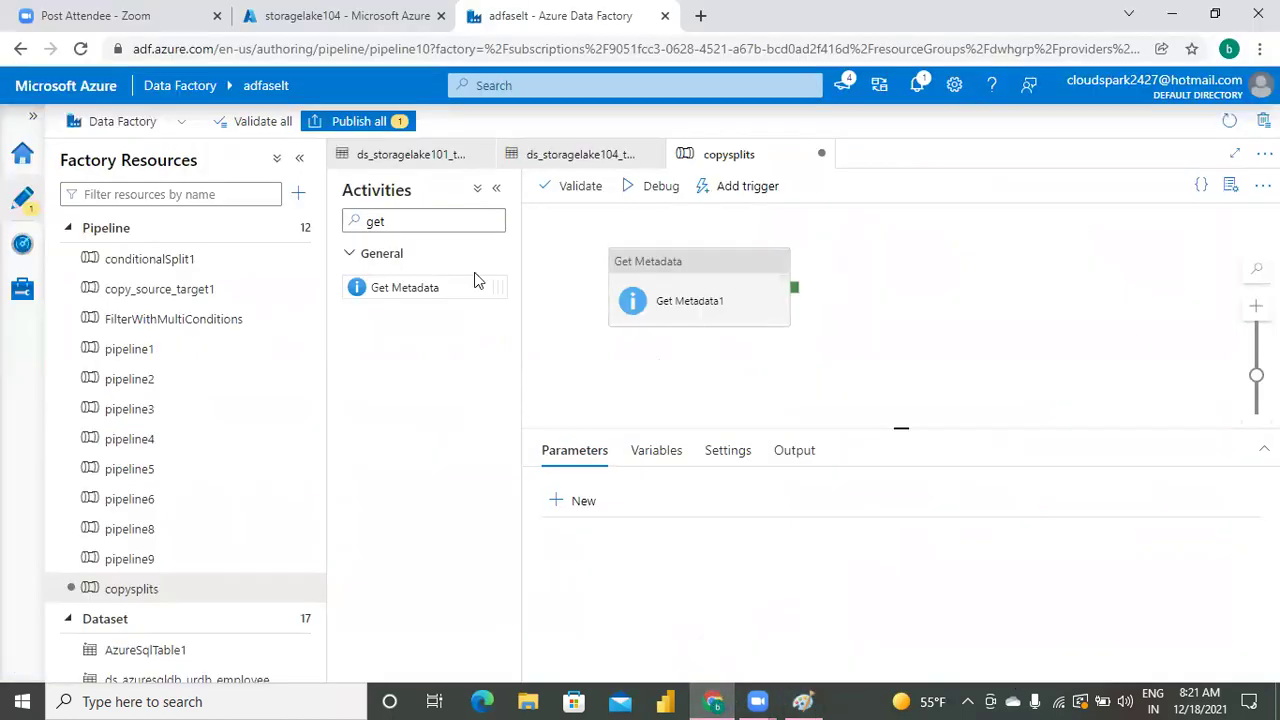
left_click(416, 218)
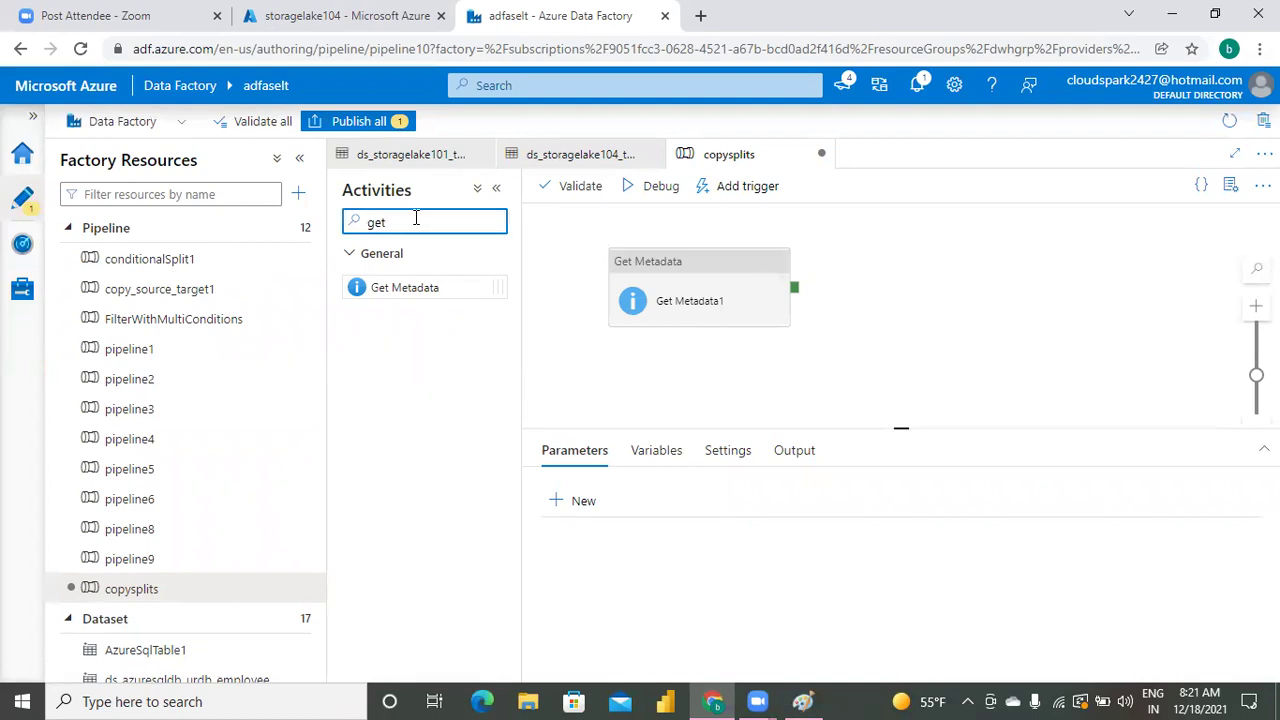
key("BackSpace")
key("BackSpace")
key("BackSpace")
type("for")
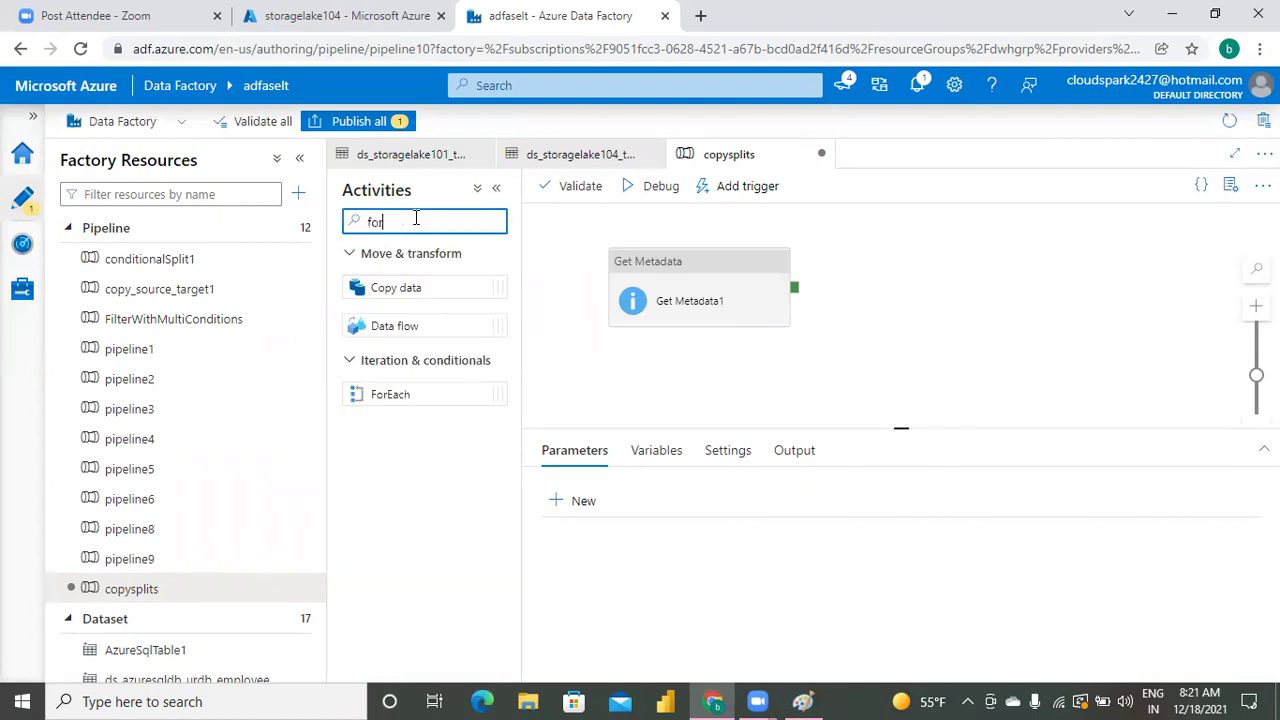
left_click_drag(414, 391, 943, 287)
left_click(1113, 289)
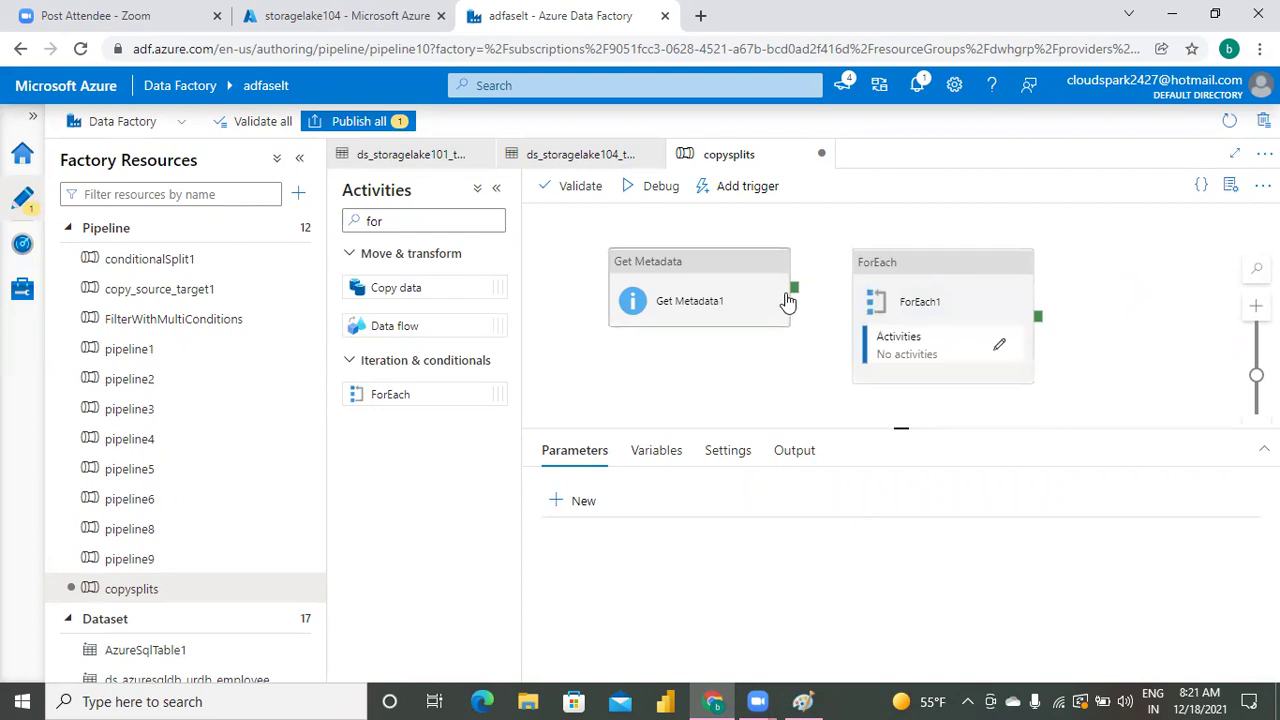
left_click_drag(794, 290, 958, 318)
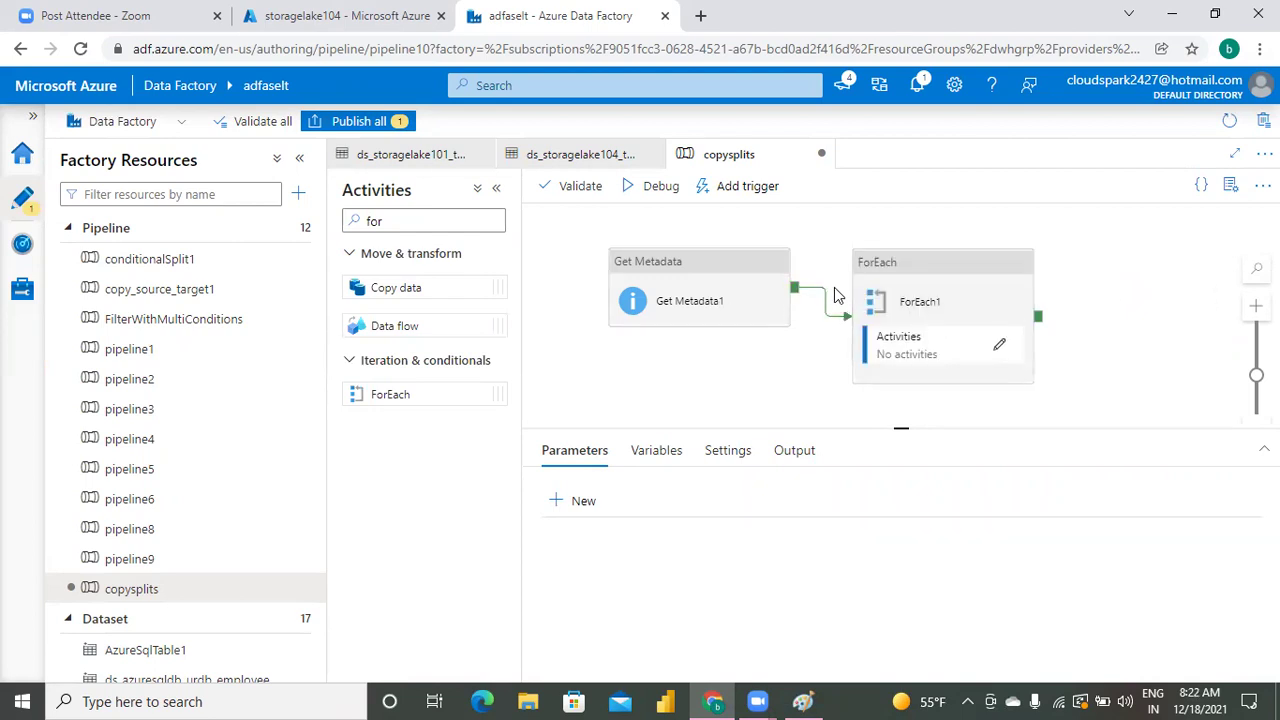
Set the ForEach activity to process its items sequentially
left_click(946, 328)
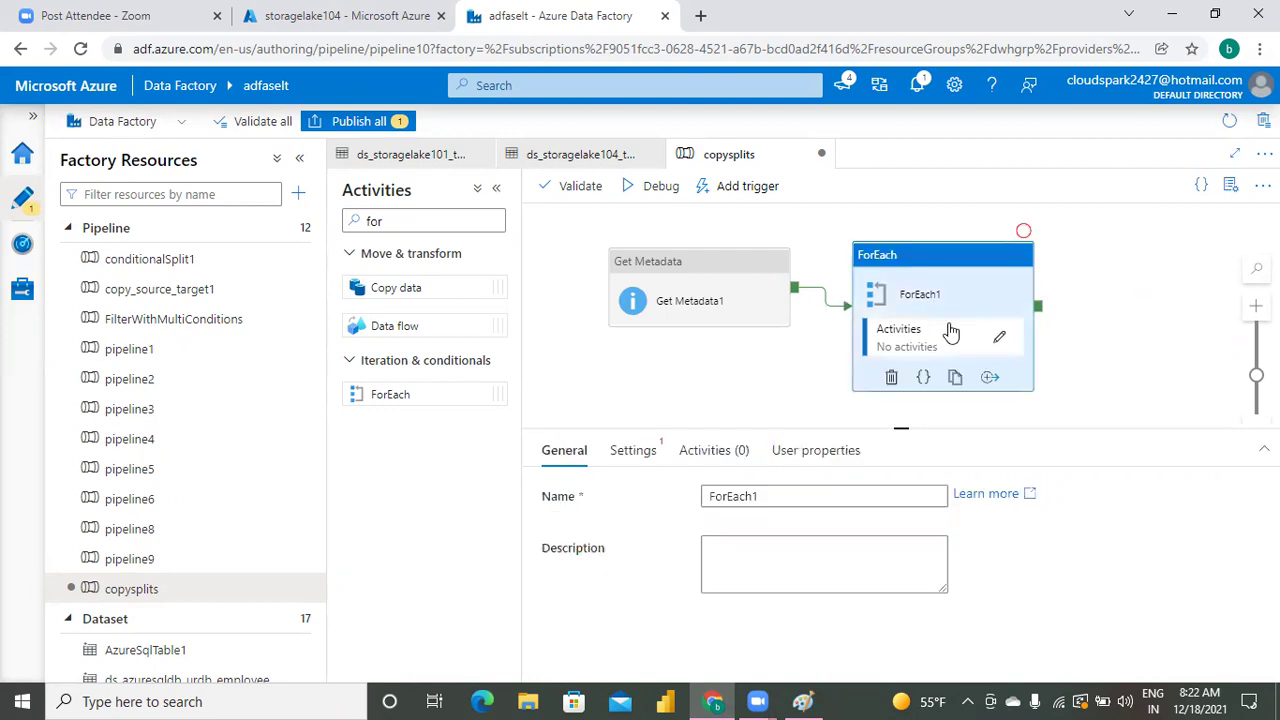
left_click(642, 458)
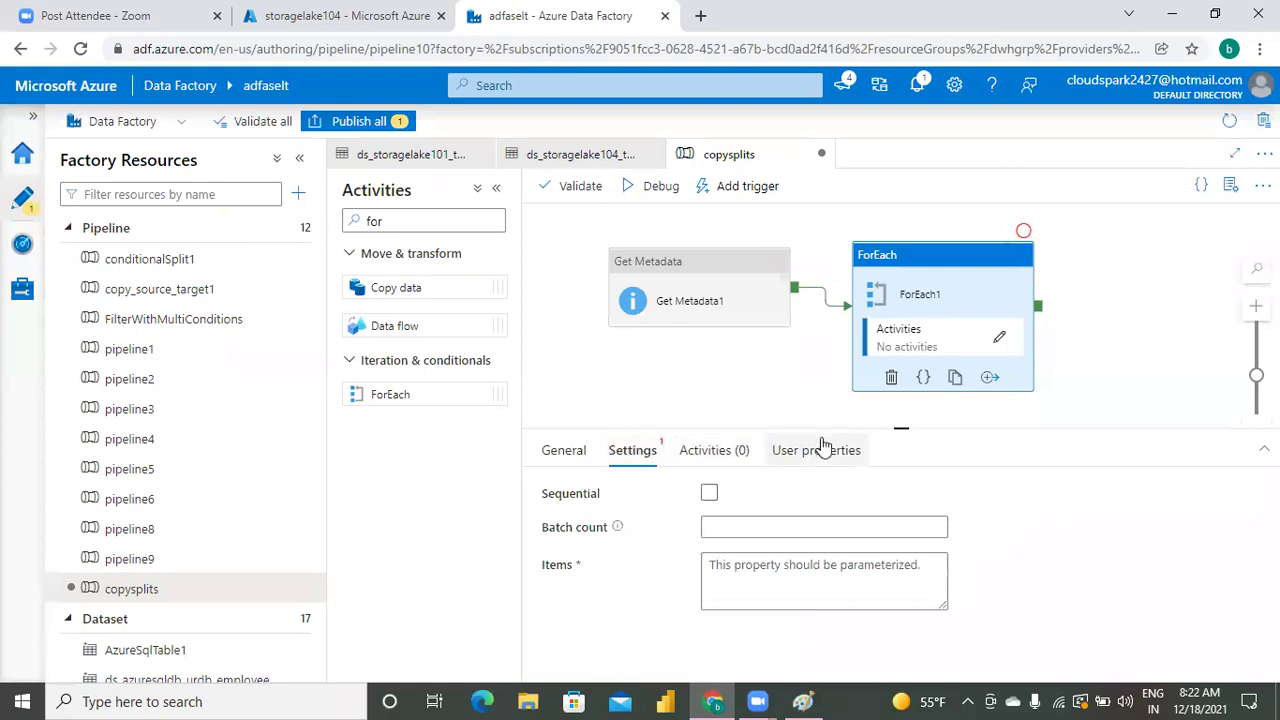
left_click(709, 494)
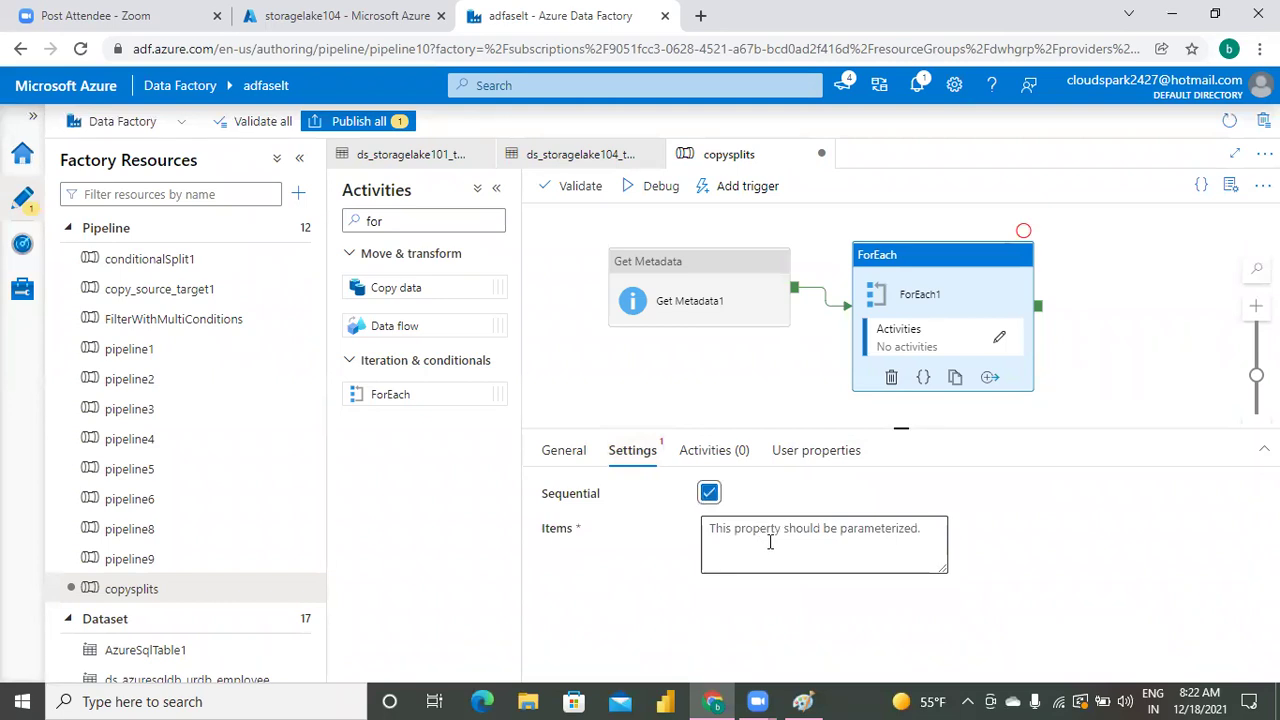
left_click(834, 527)
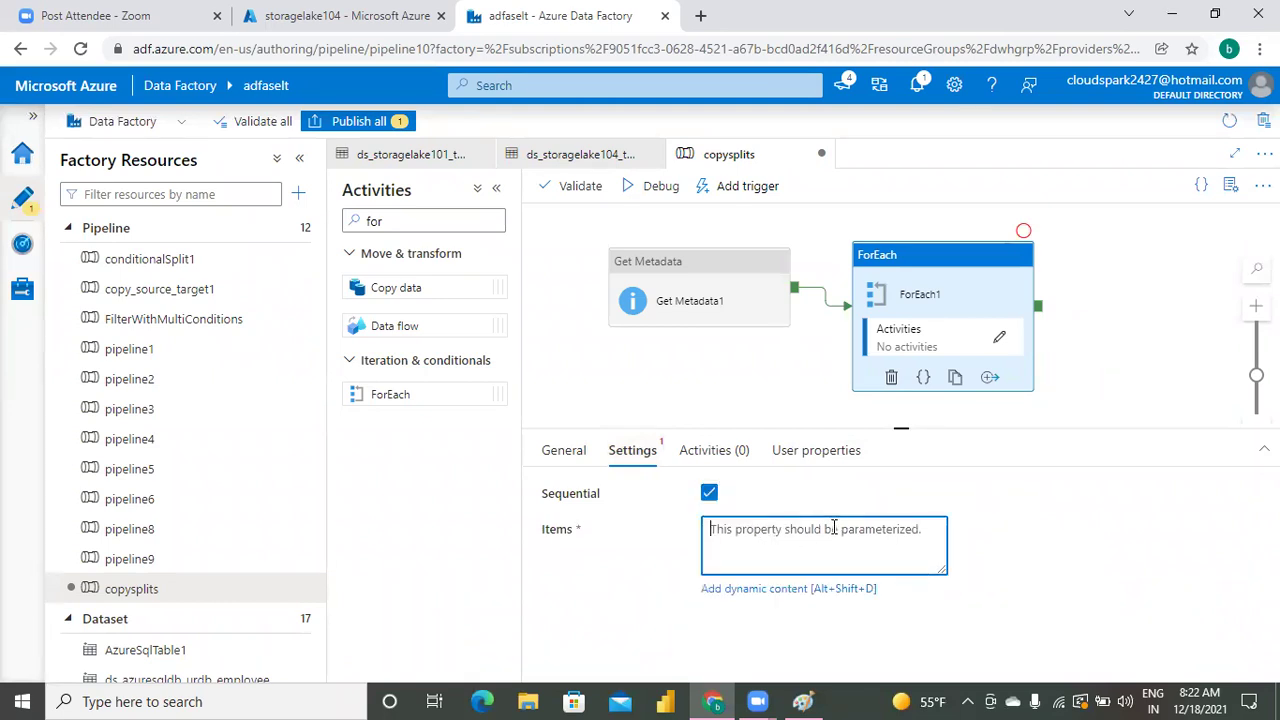
left_click(754, 594)
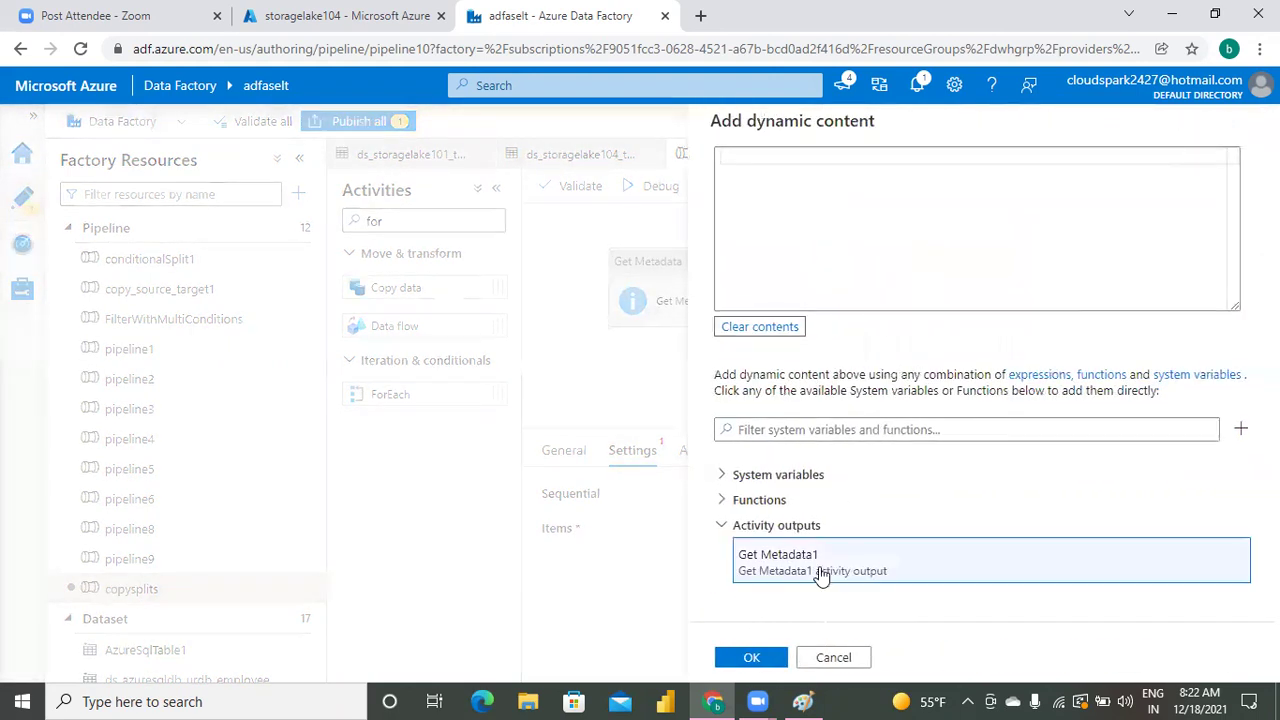
left_click(820, 577)
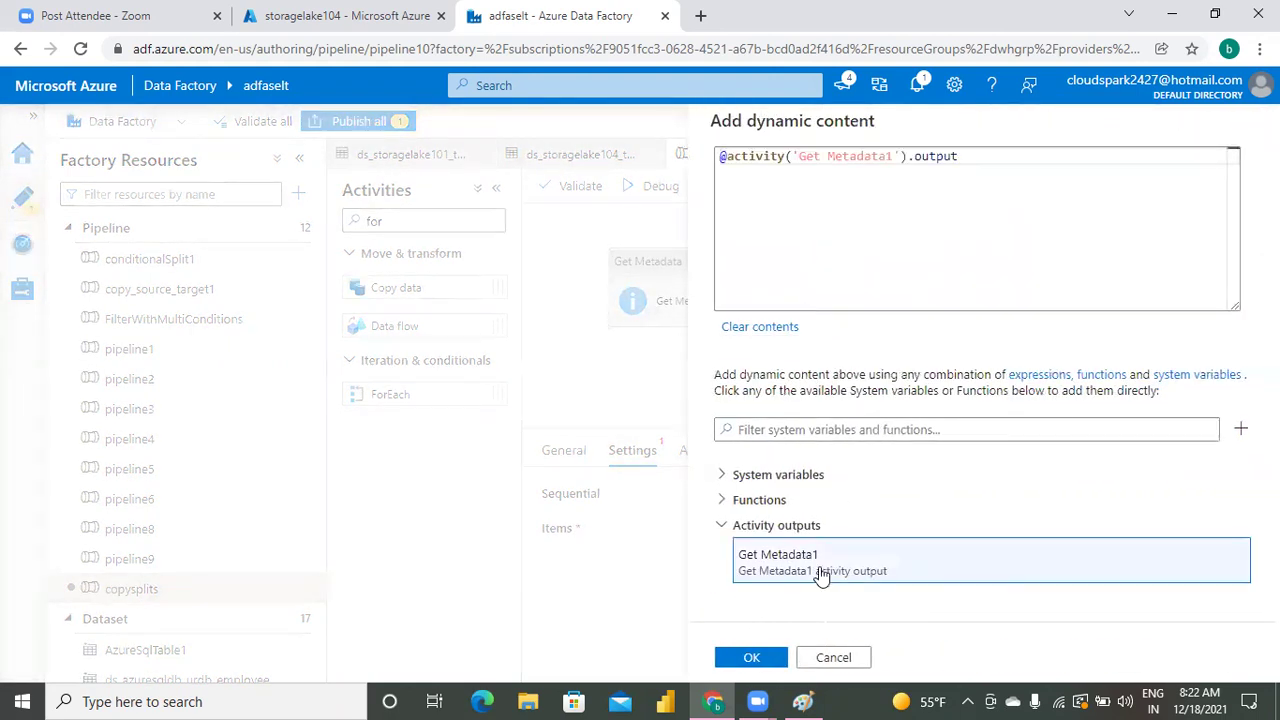
left_click(987, 156)
type(".childItems")
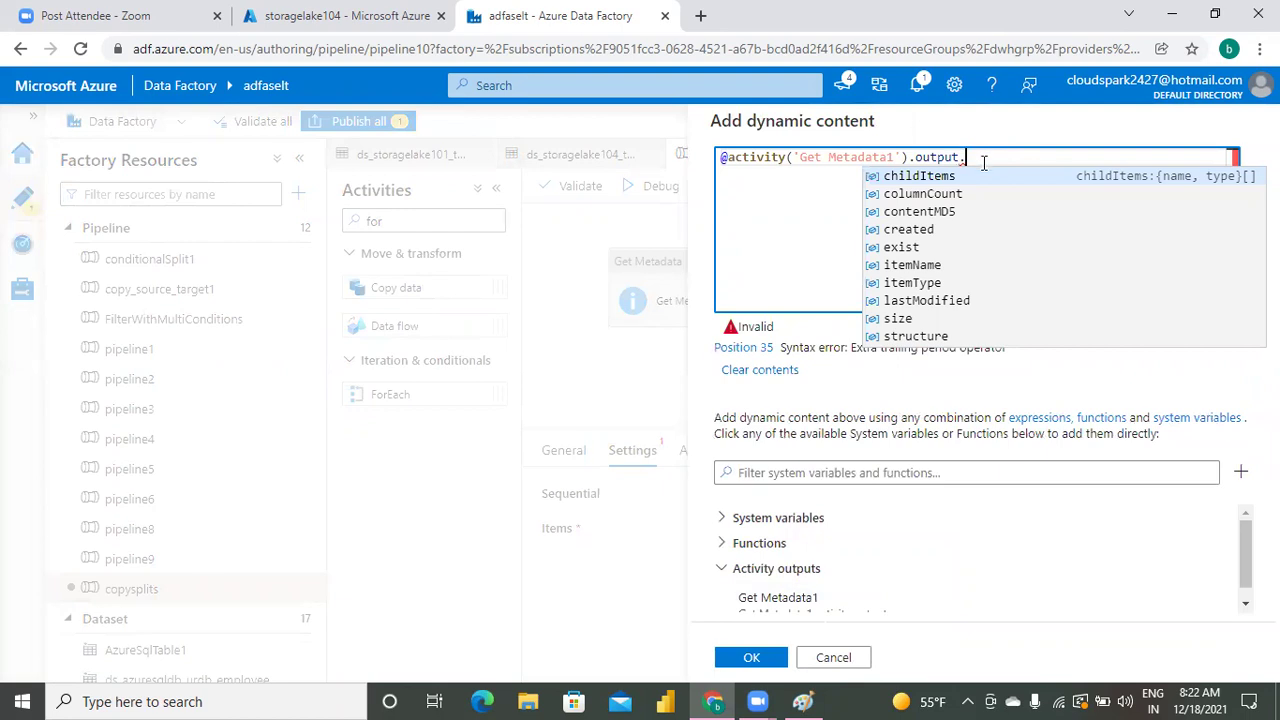
left_click(950, 176)
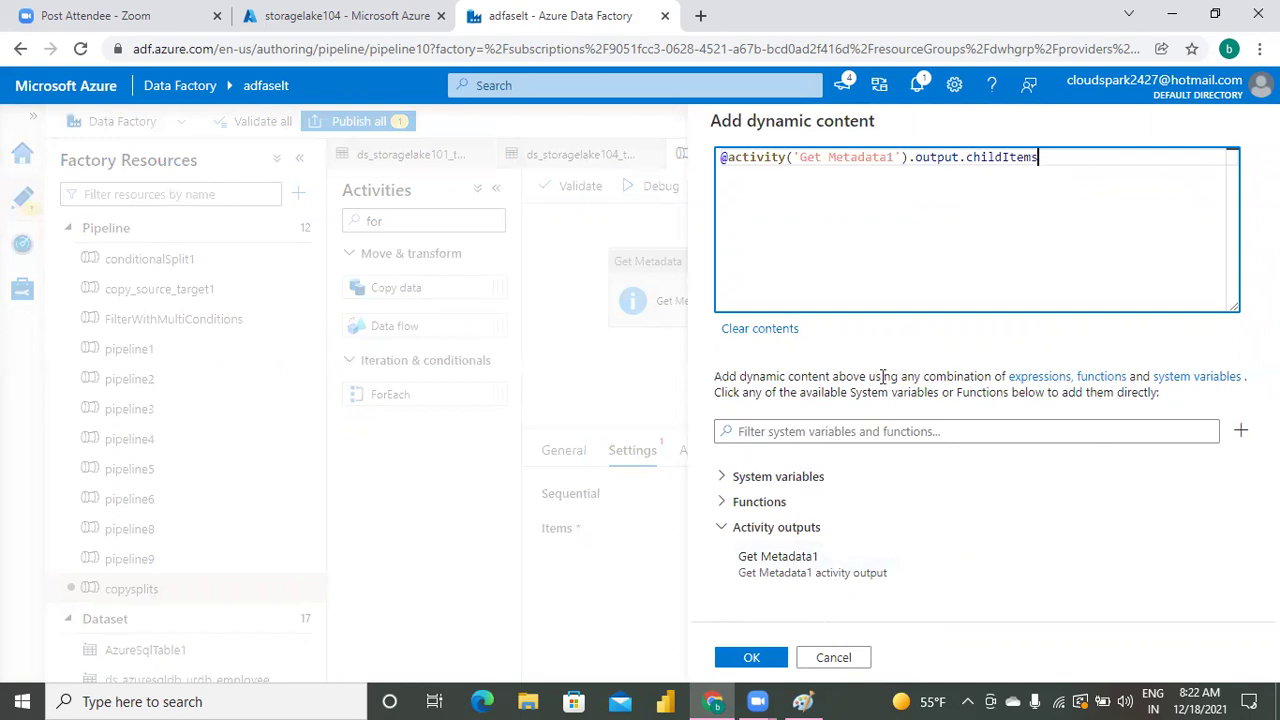
left_click(751, 658)
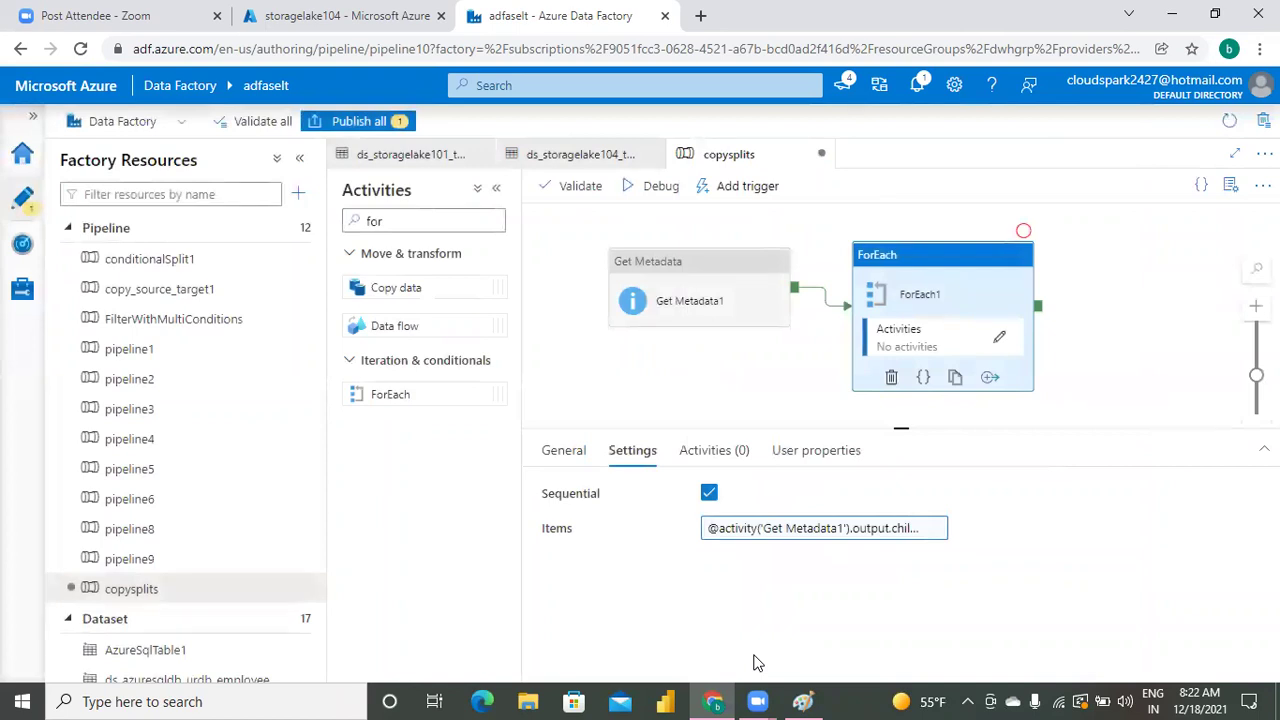
Consult the Paint diagram, open the ForEach activity's inner activities in Data Factory, and add an If Condition activity there
left_click(726, 455)
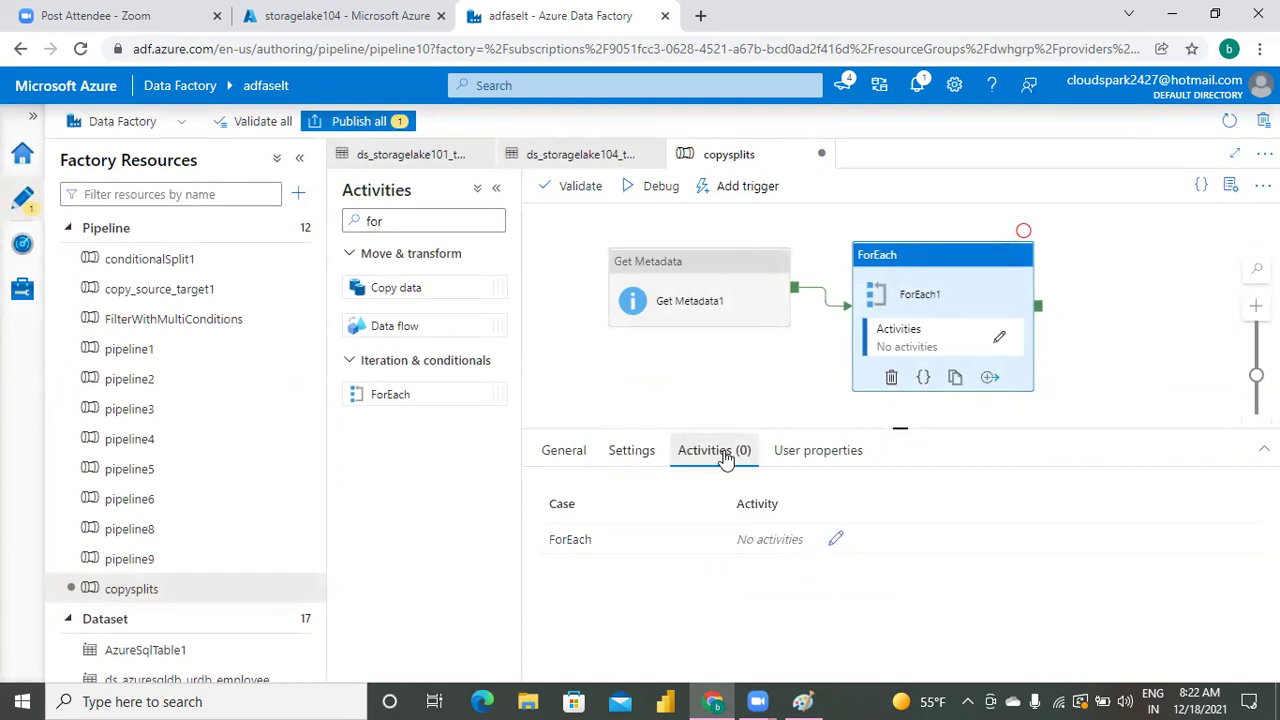
left_click(808, 700)
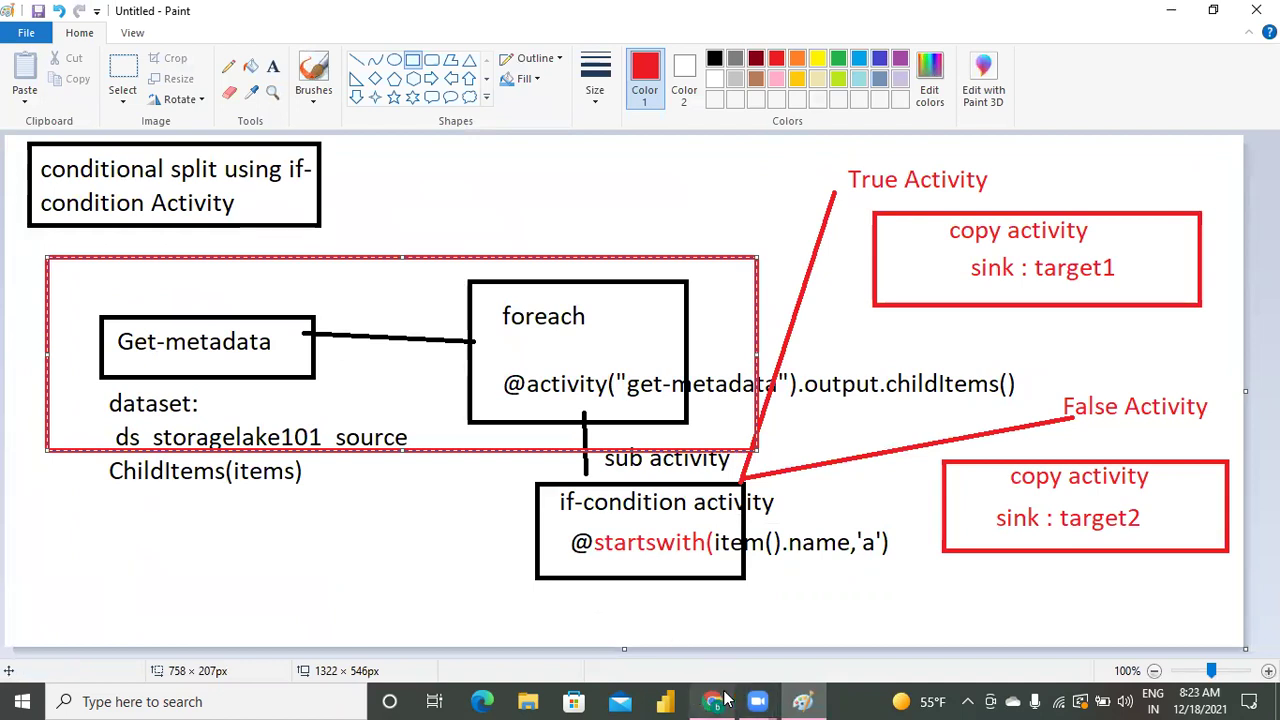
left_click(725, 697)
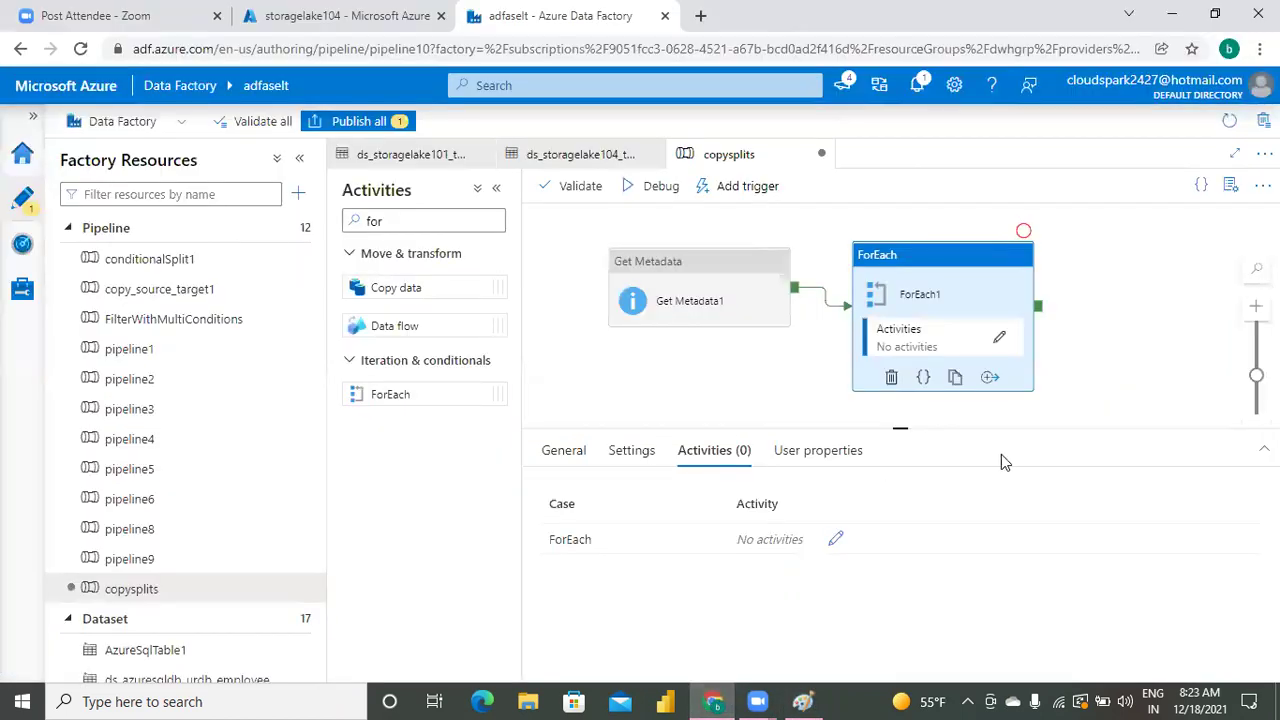
left_click(832, 545)
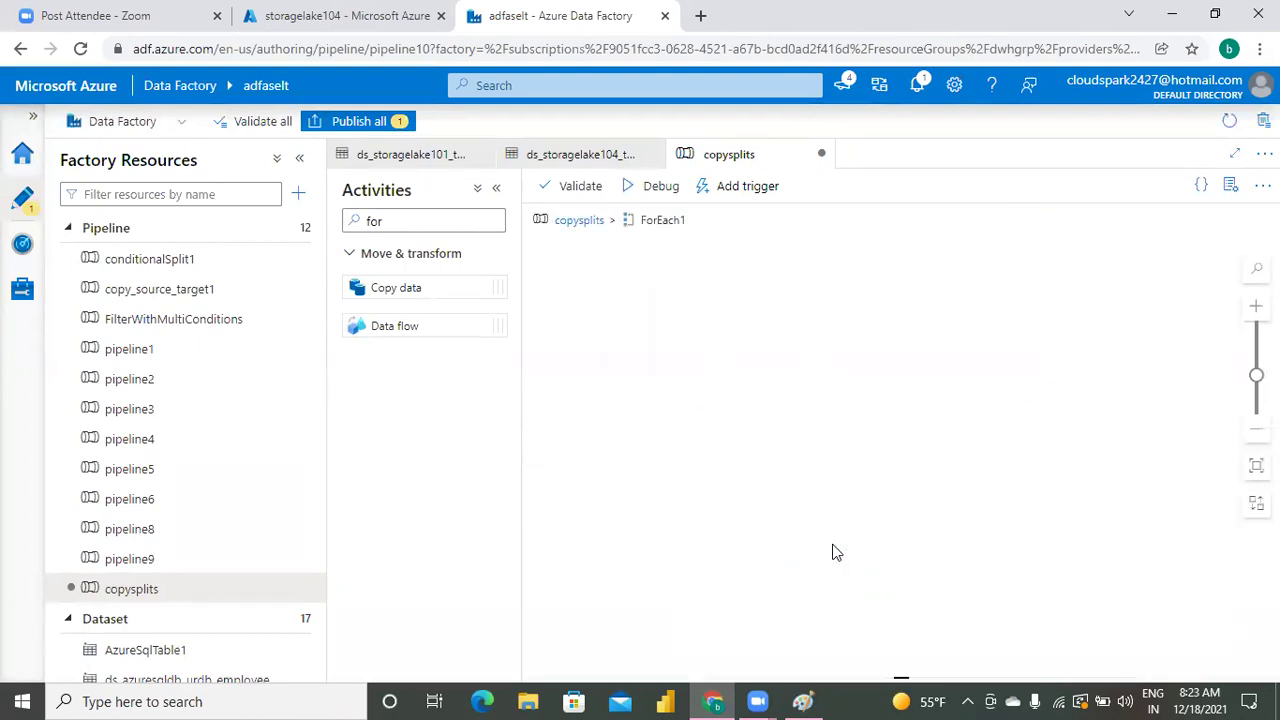
left_click(416, 222)
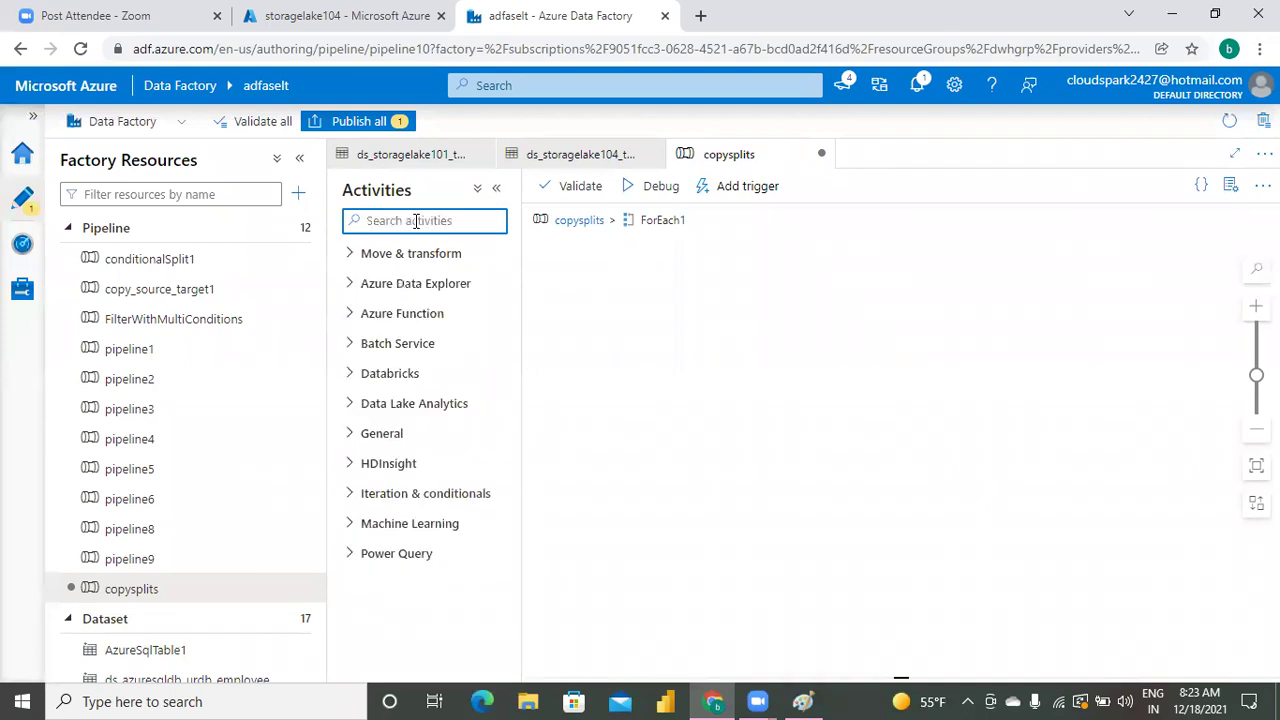
type("if")
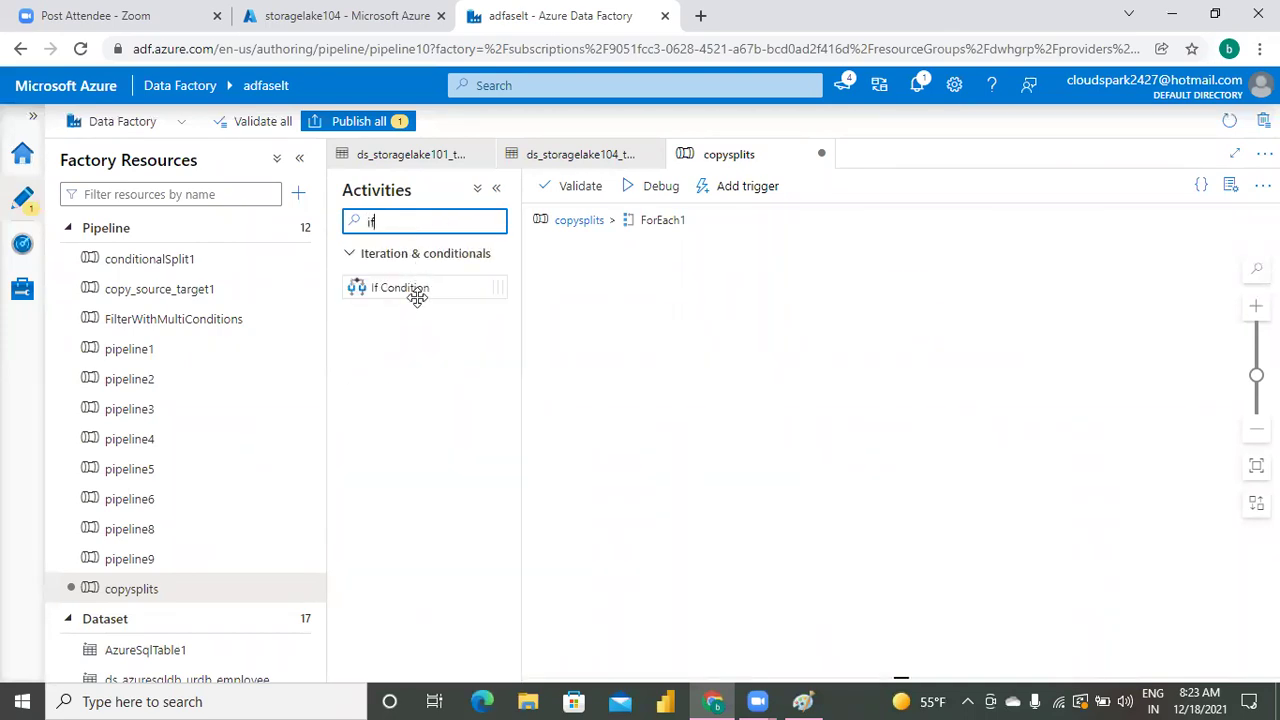
left_click_drag(415, 293, 686, 271)
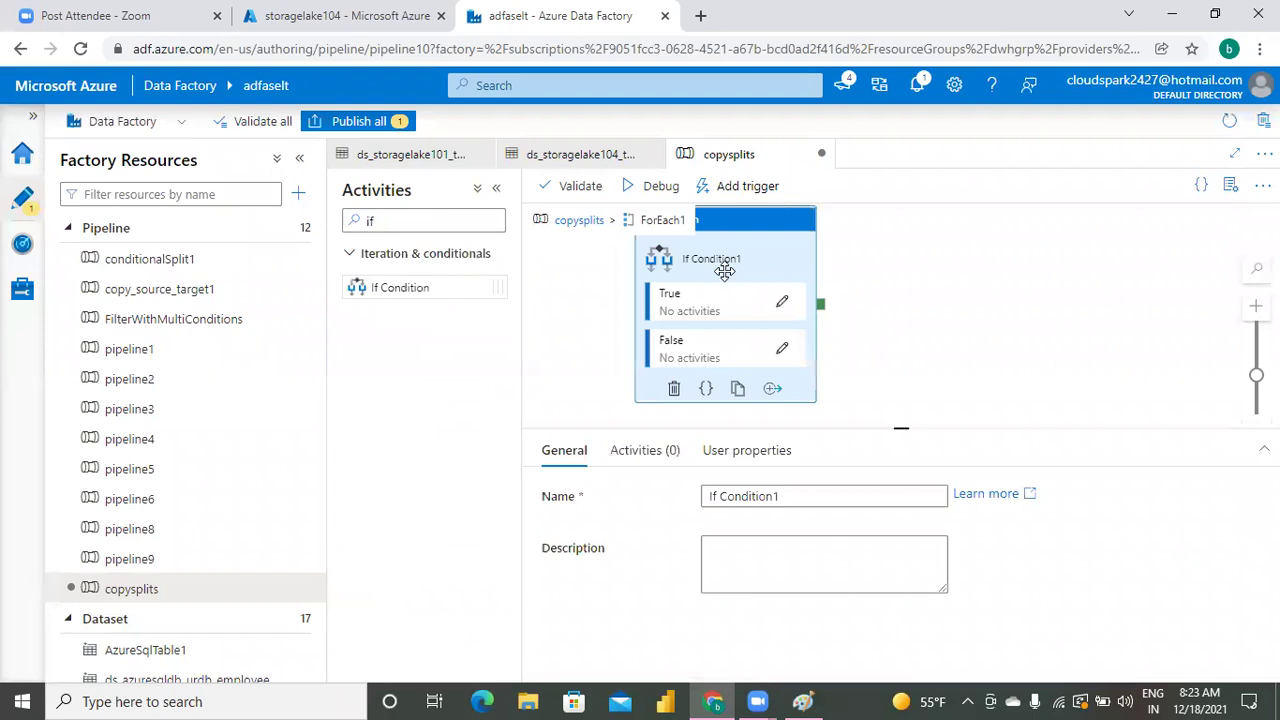
left_click(1022, 310)
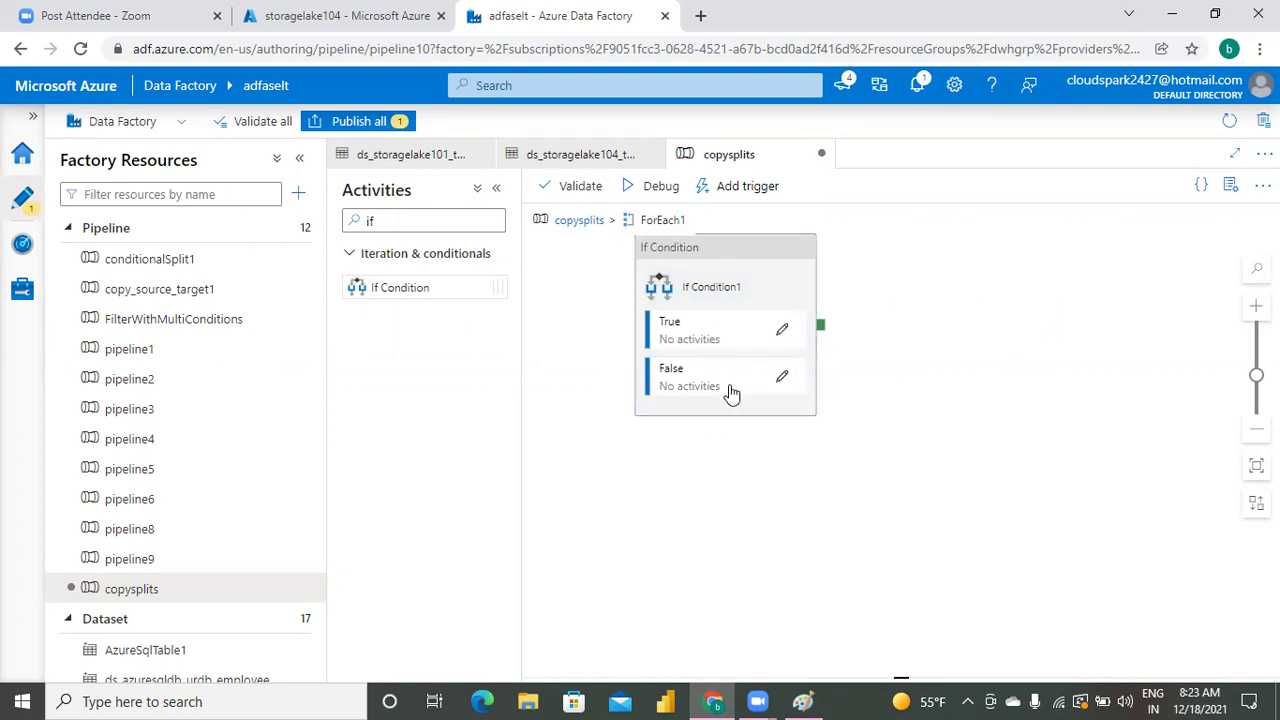
left_click(748, 289)
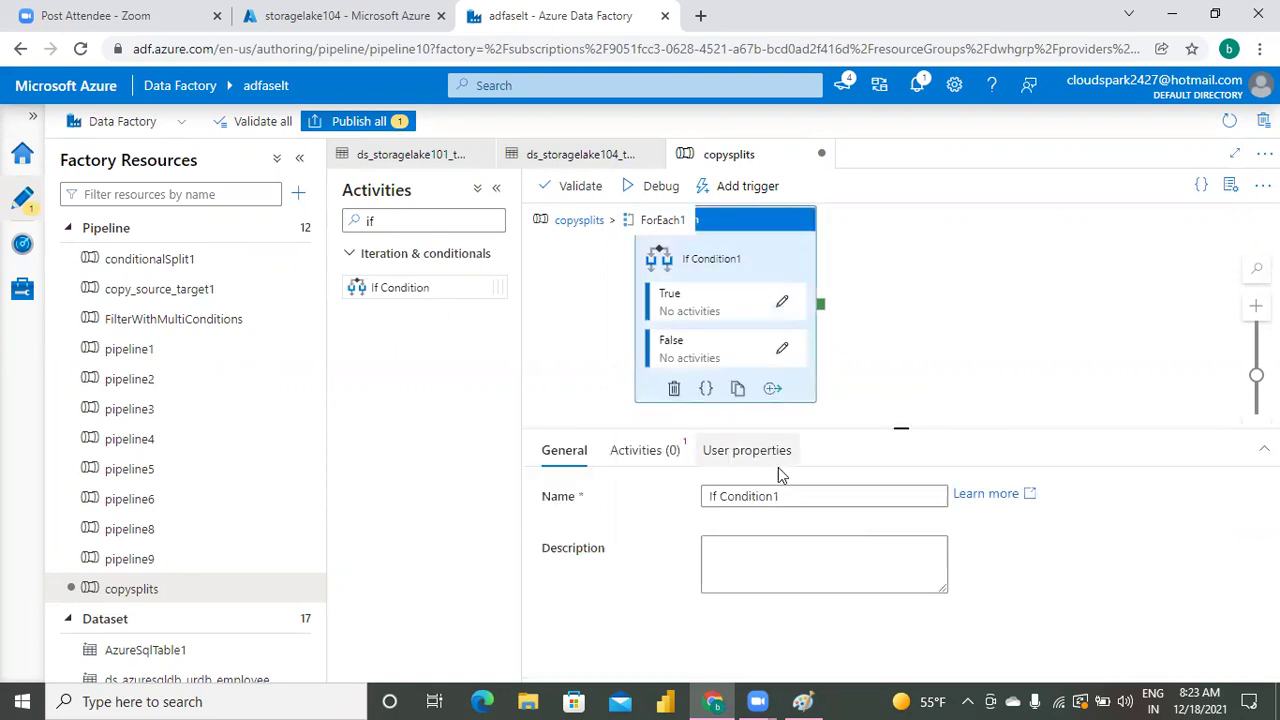
left_click(785, 497)
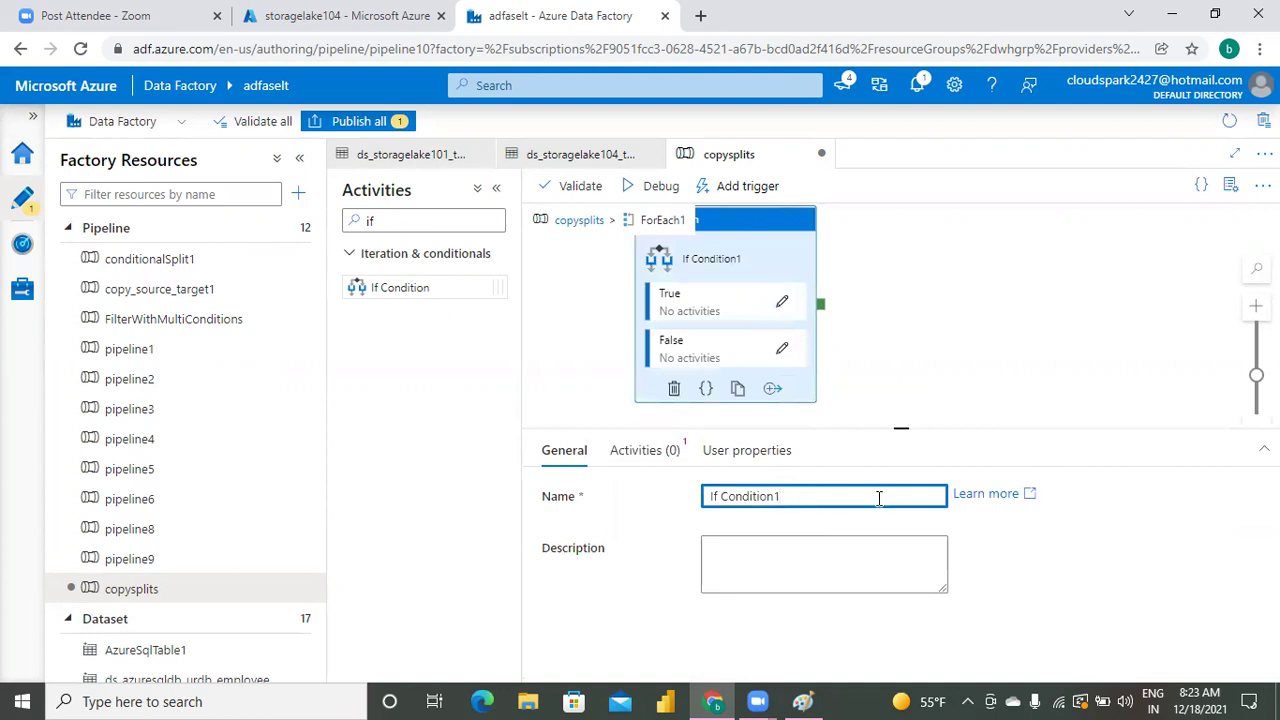
left_click(766, 568)
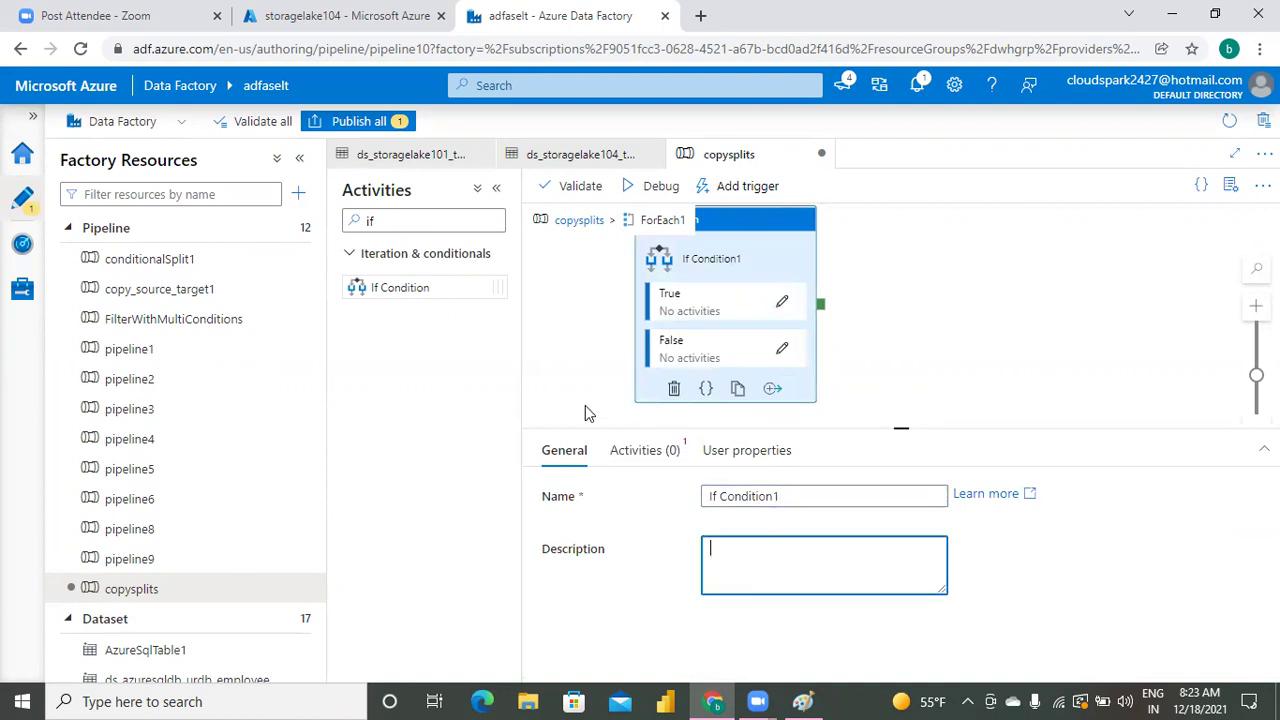
left_click(657, 457)
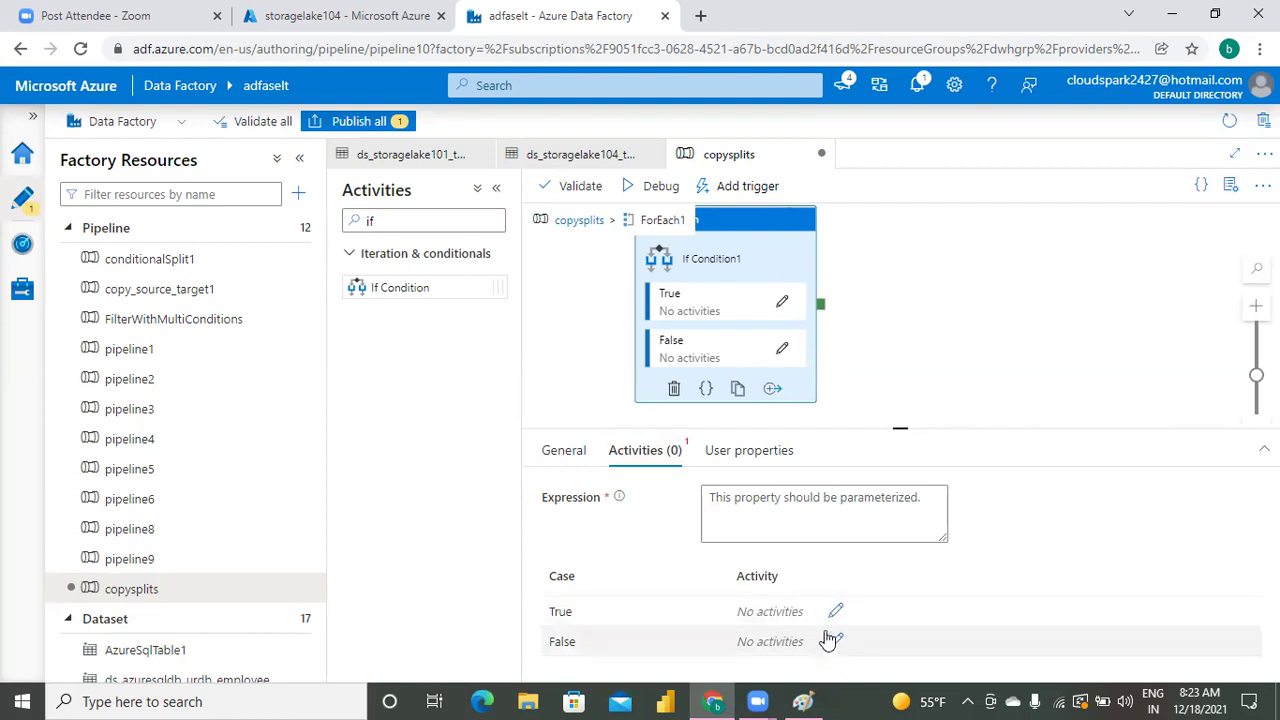
left_click(845, 506)
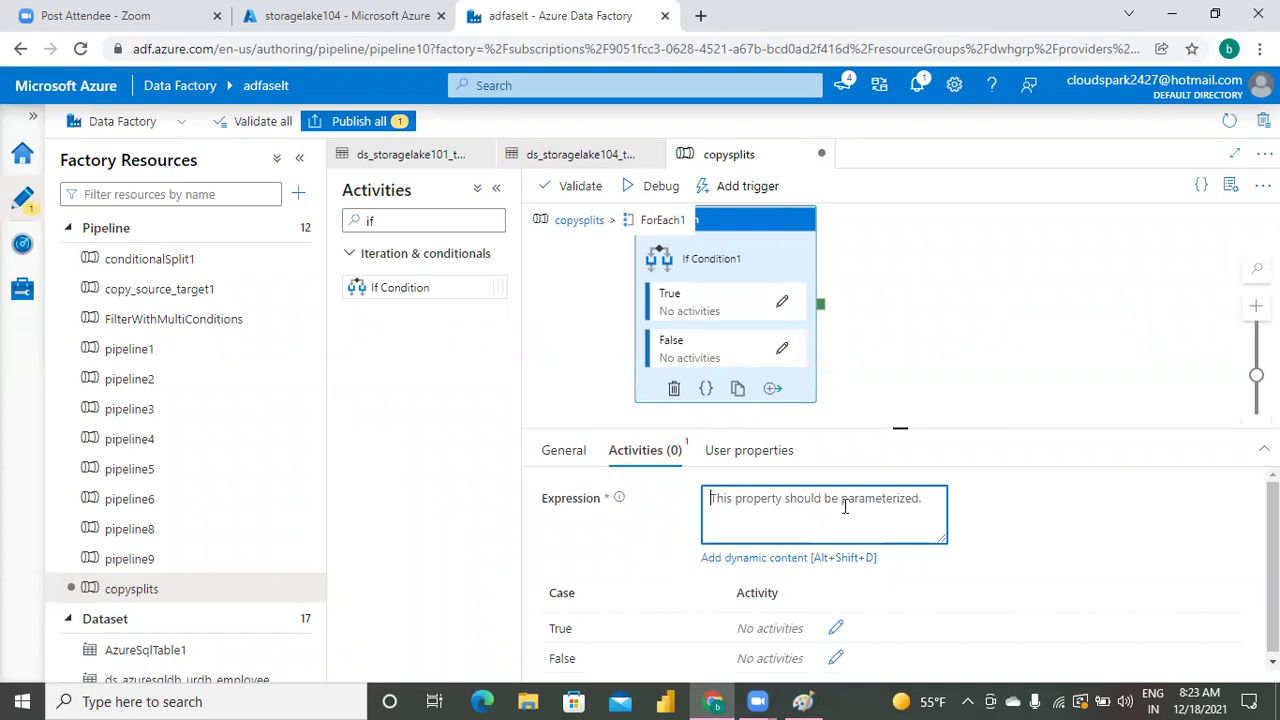
left_click(826, 560)
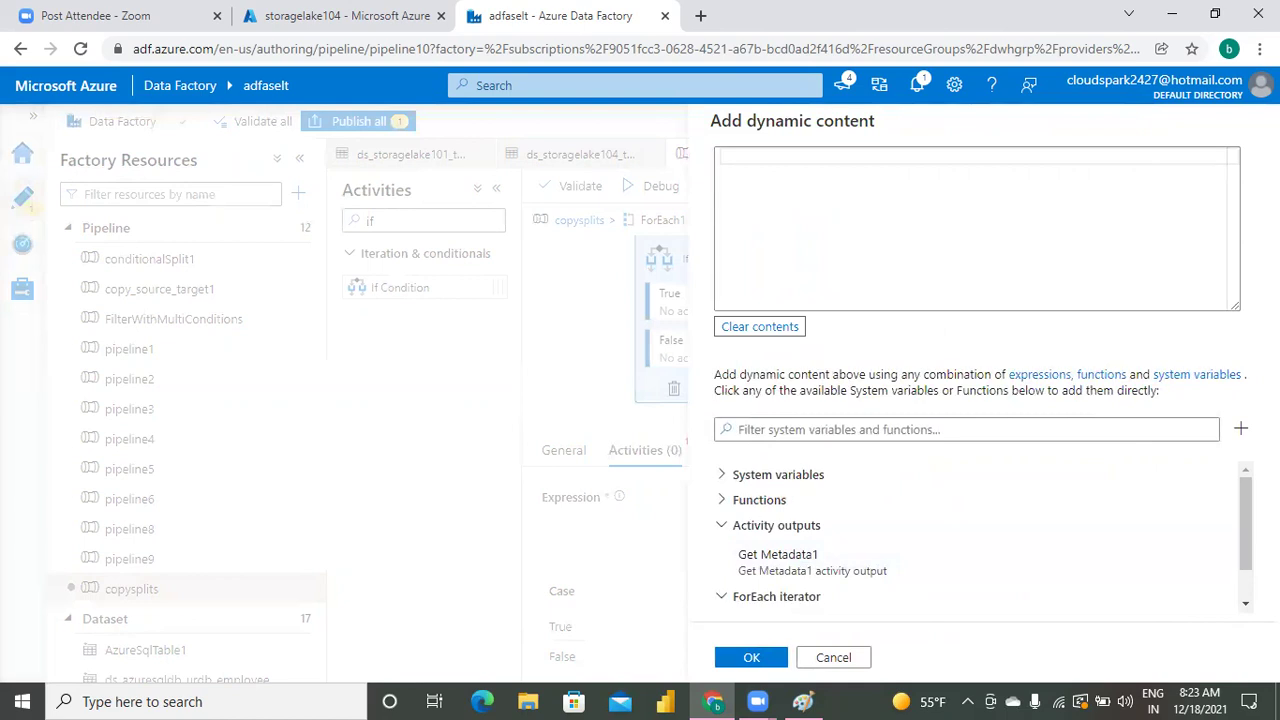
scroll(850, 590, "down", 1)
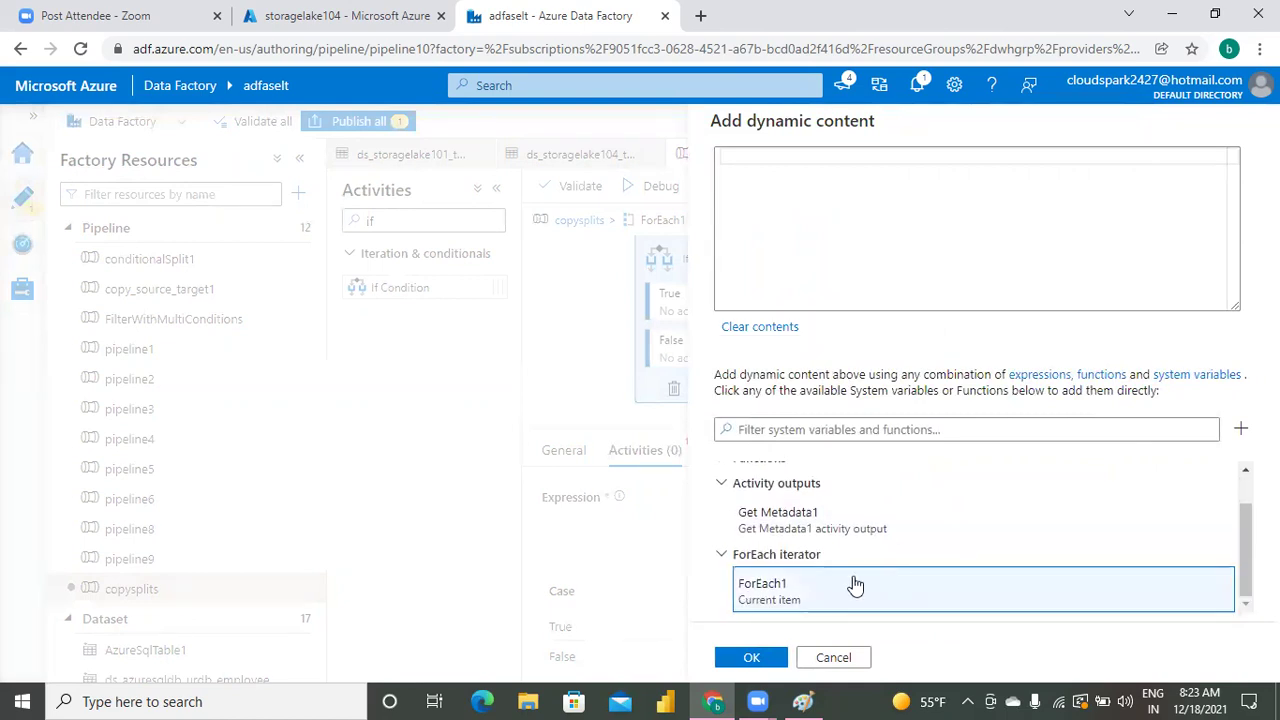
left_click(805, 600)
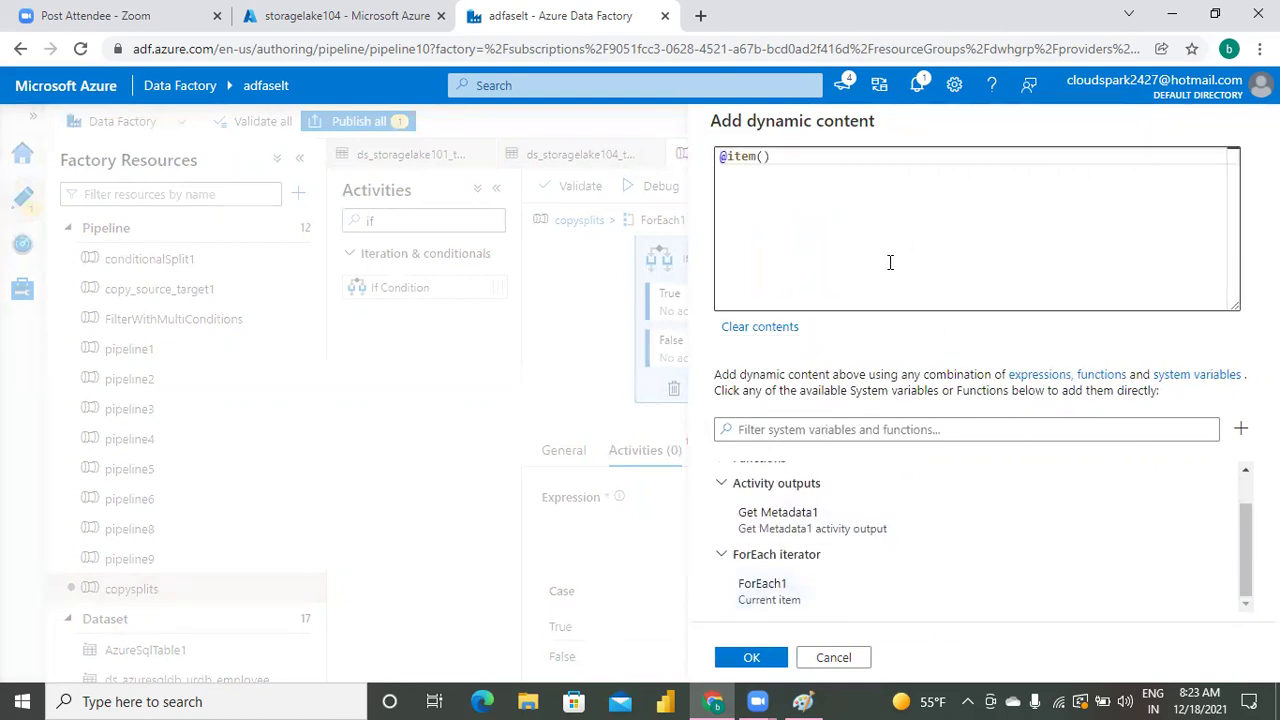
left_click(805, 158)
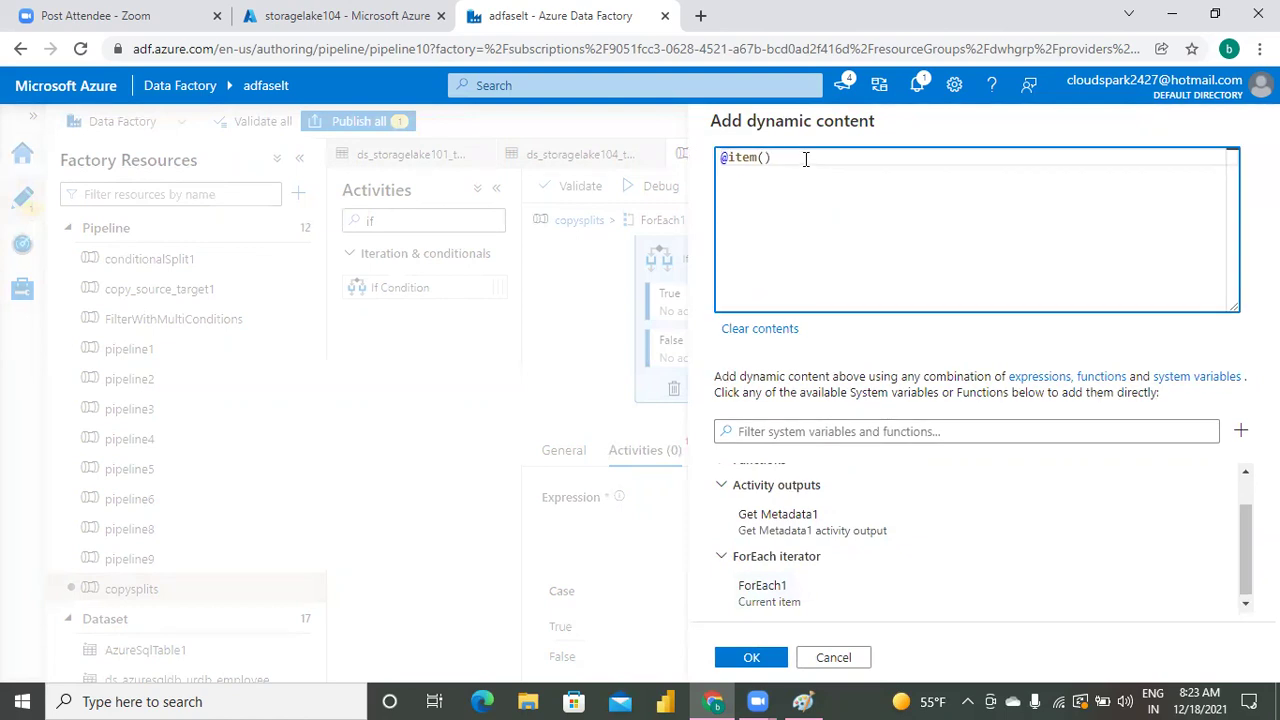
type(".name")
key("Left")
key("Left")
key("Left")
key("Left")
key("Left")
key("Left")
key("Left")
key("Left")
key("Left")
key("Left")
key("Left")
type("starts")
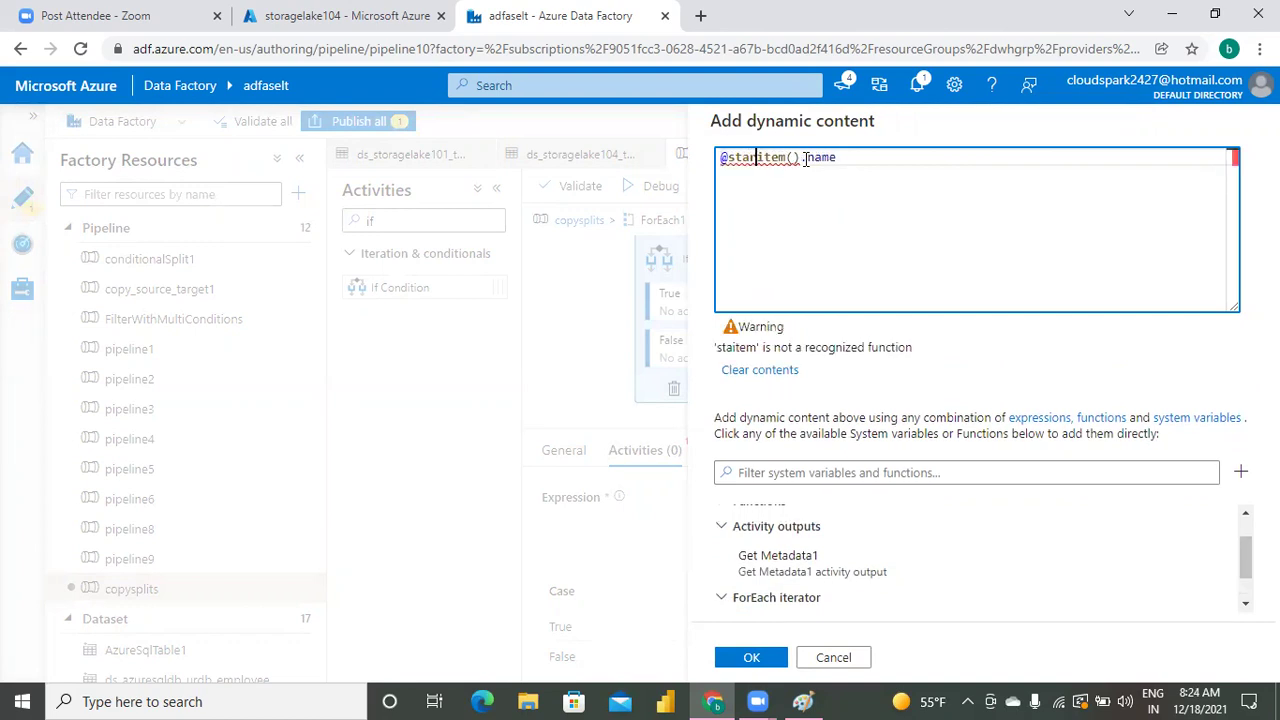
type("with")
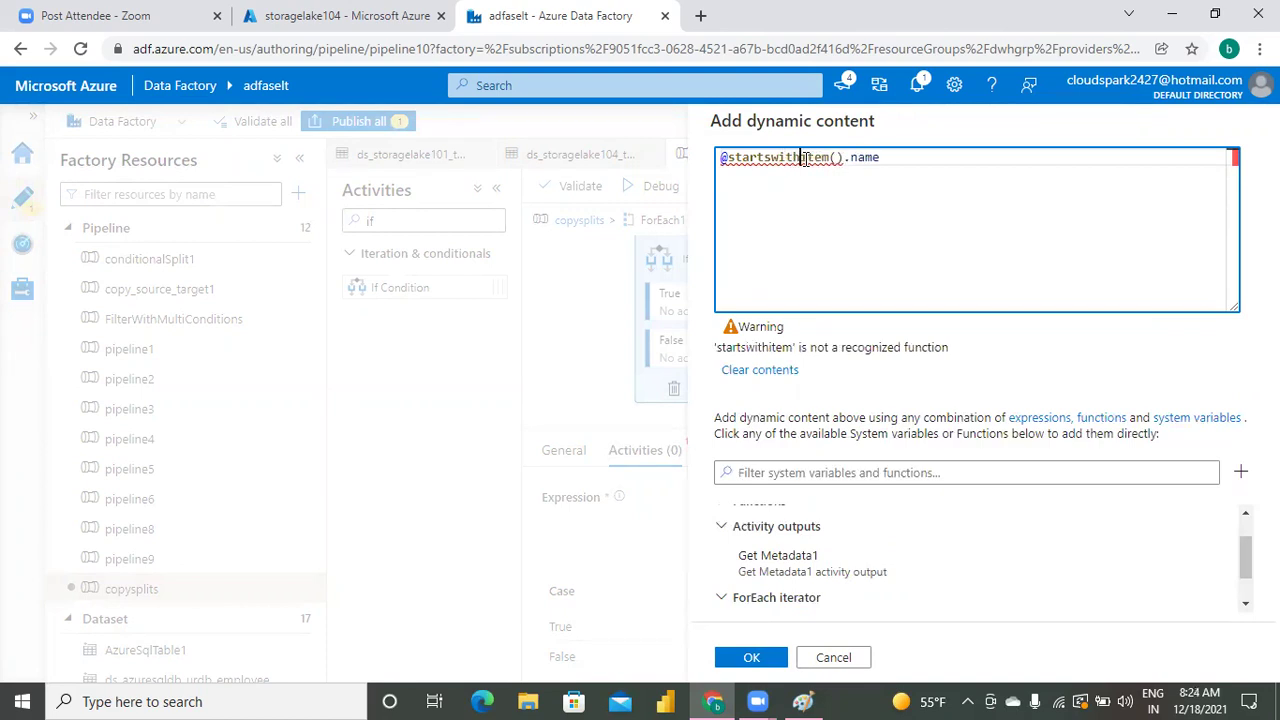
type("(")
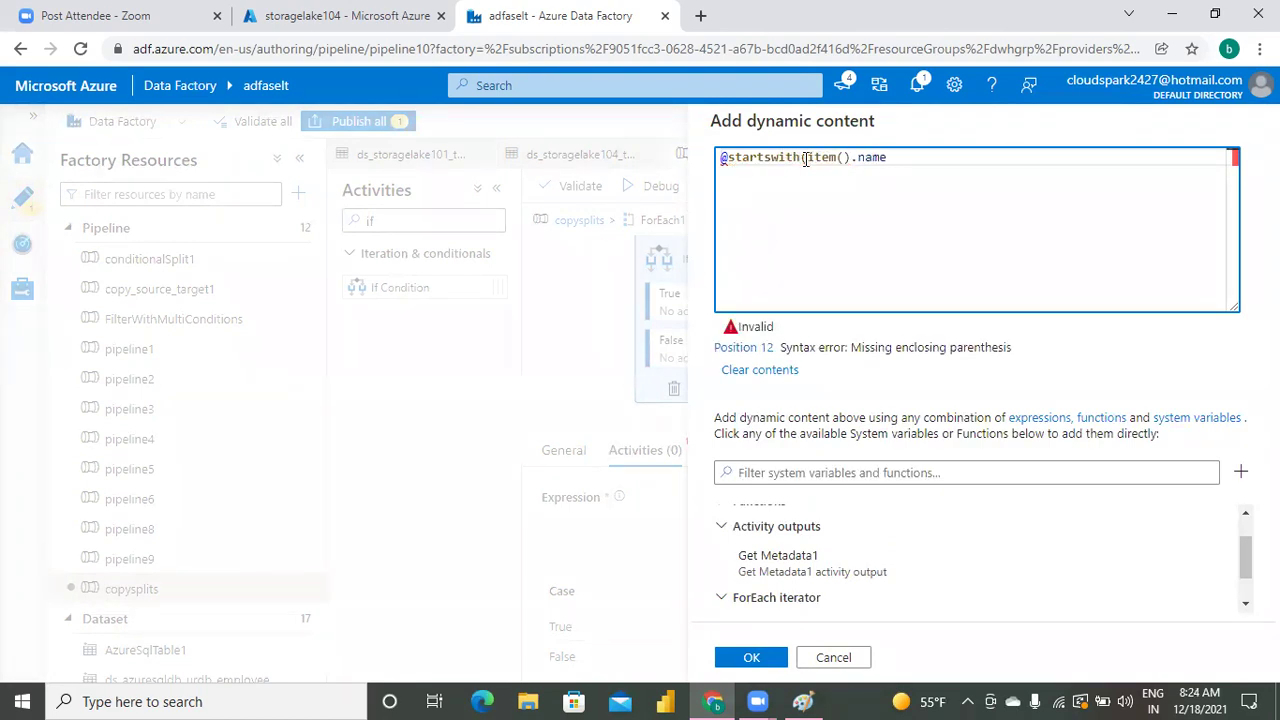
key("Right")
key("Right")
key("Right")
key("Right")
key("Right")
key("Right")
key("Right")
key("Right")
key("Right")
key("Right")
key("Right")
type(", 'a')")
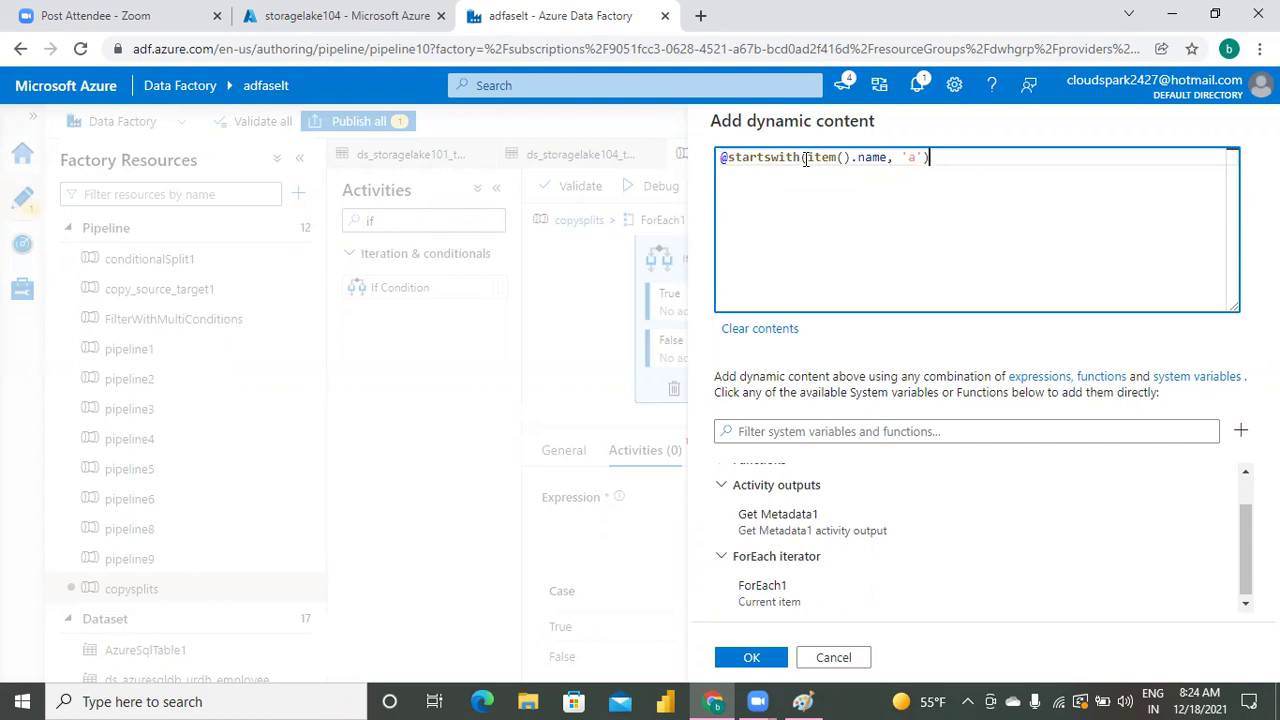
left_click(745, 657)
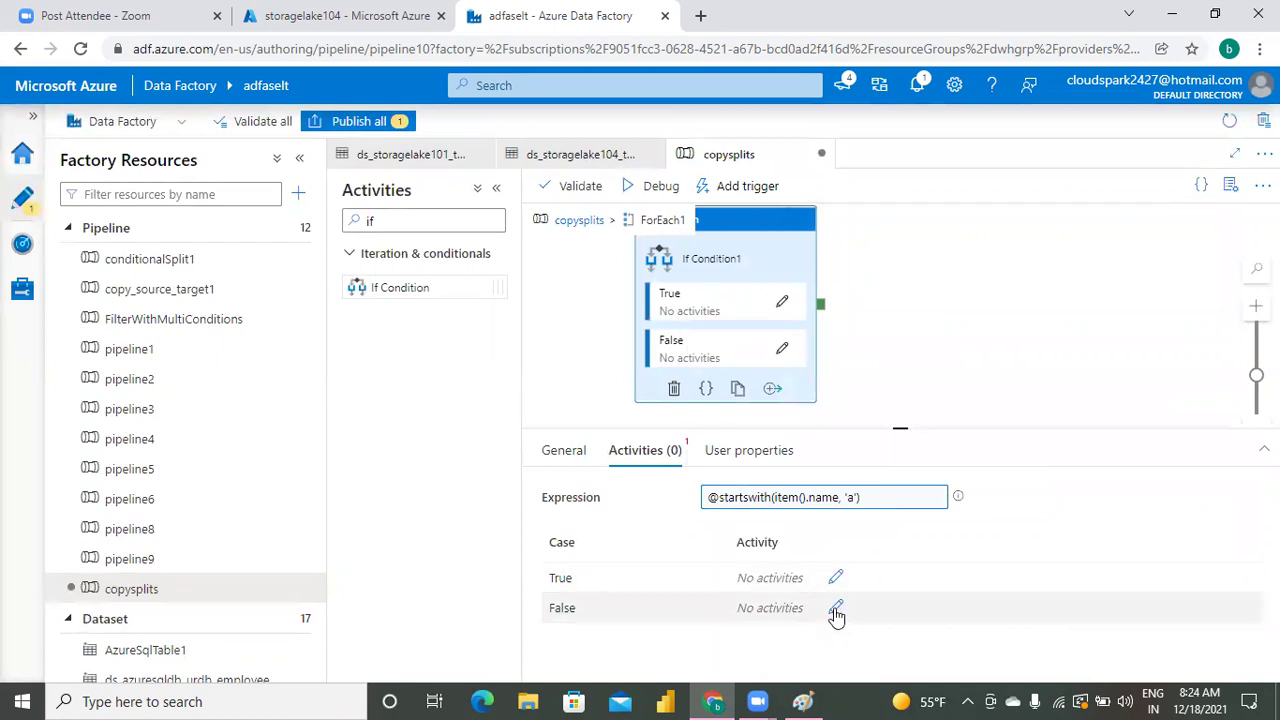
Consult the Paint diagram, return to Data Factory, and add a Copy data activity to the If Condition's True activities
left_click(902, 432)
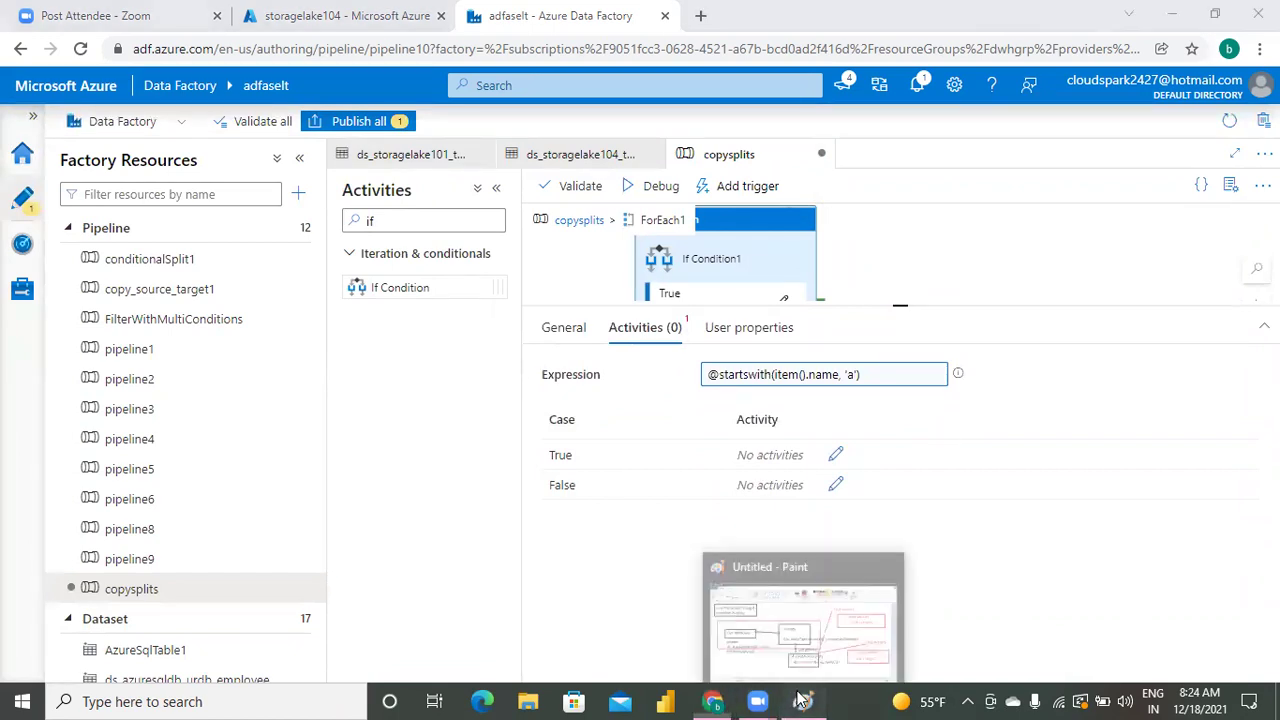
left_click(802, 700)
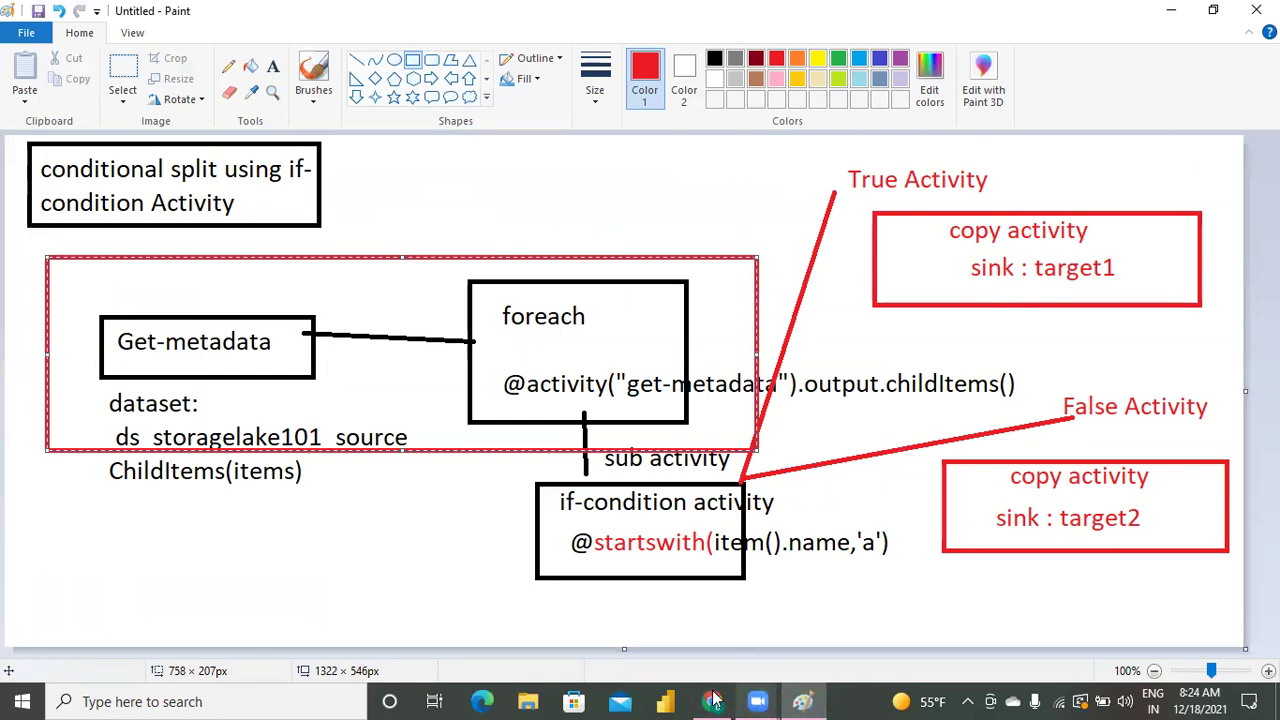
left_click(713, 700)
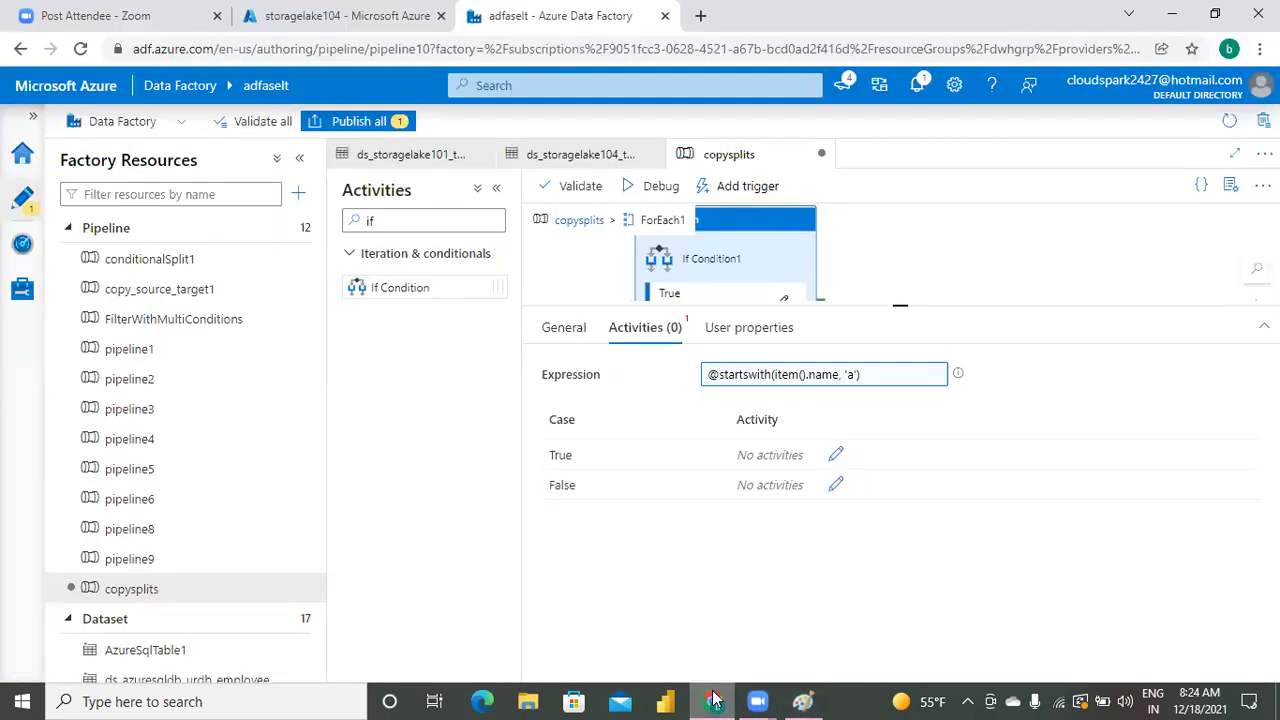
left_click(835, 458)
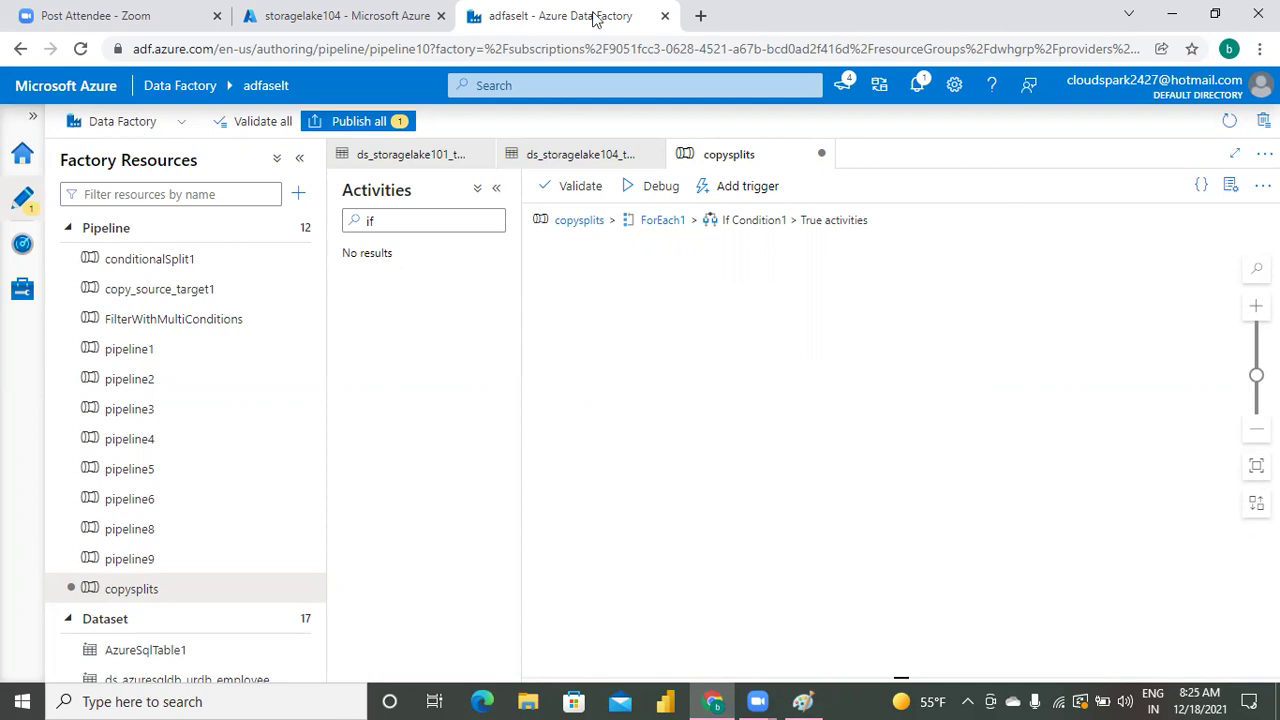
left_click(383, 222)
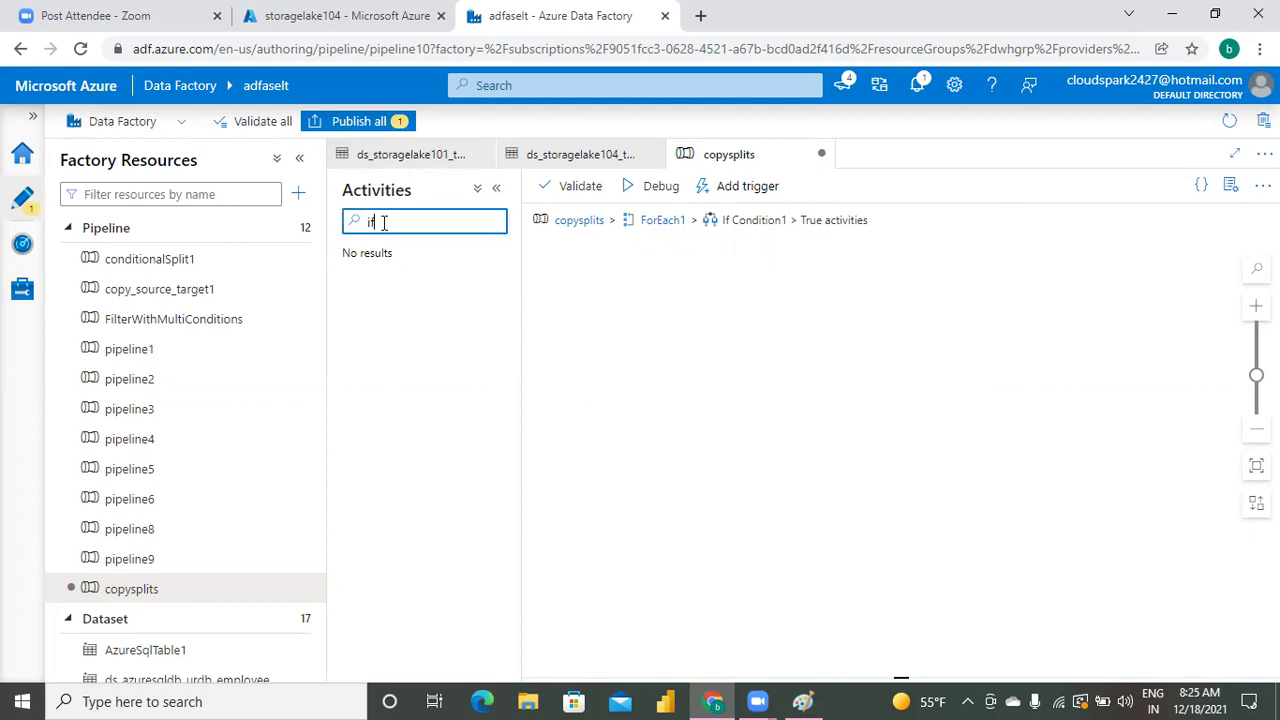
key("BackSpace")
key("BackSpace")
type("copy")
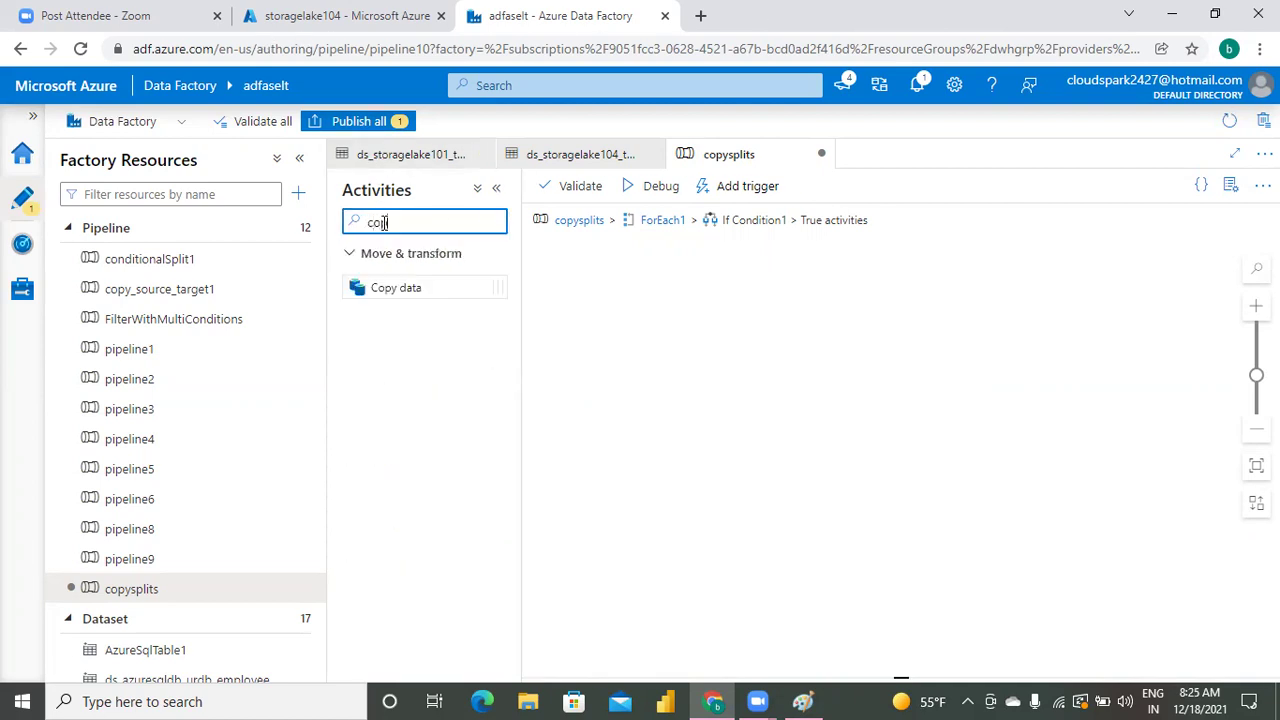
left_click_drag(417, 285, 833, 322)
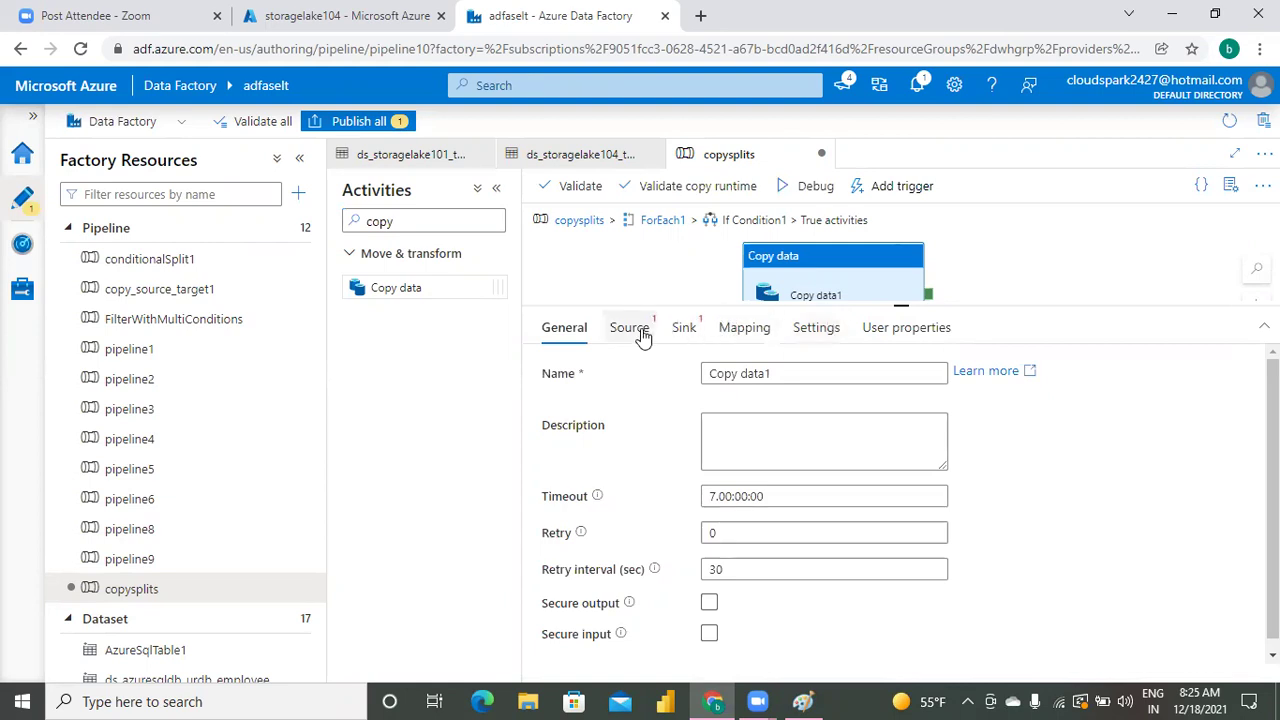
Set the Copy data activity's source dataset to ds_storagelake101_source
left_click(643, 337)
left_click(680, 337)
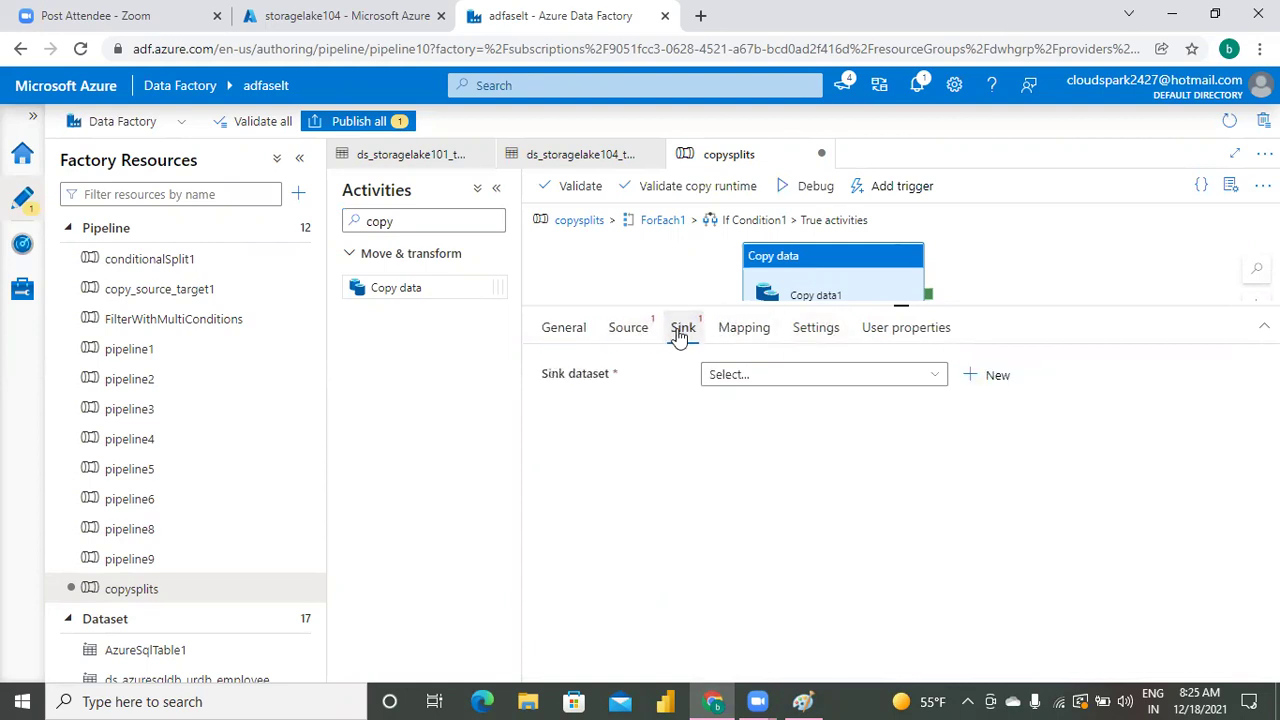
left_click(626, 334)
left_click(890, 378)
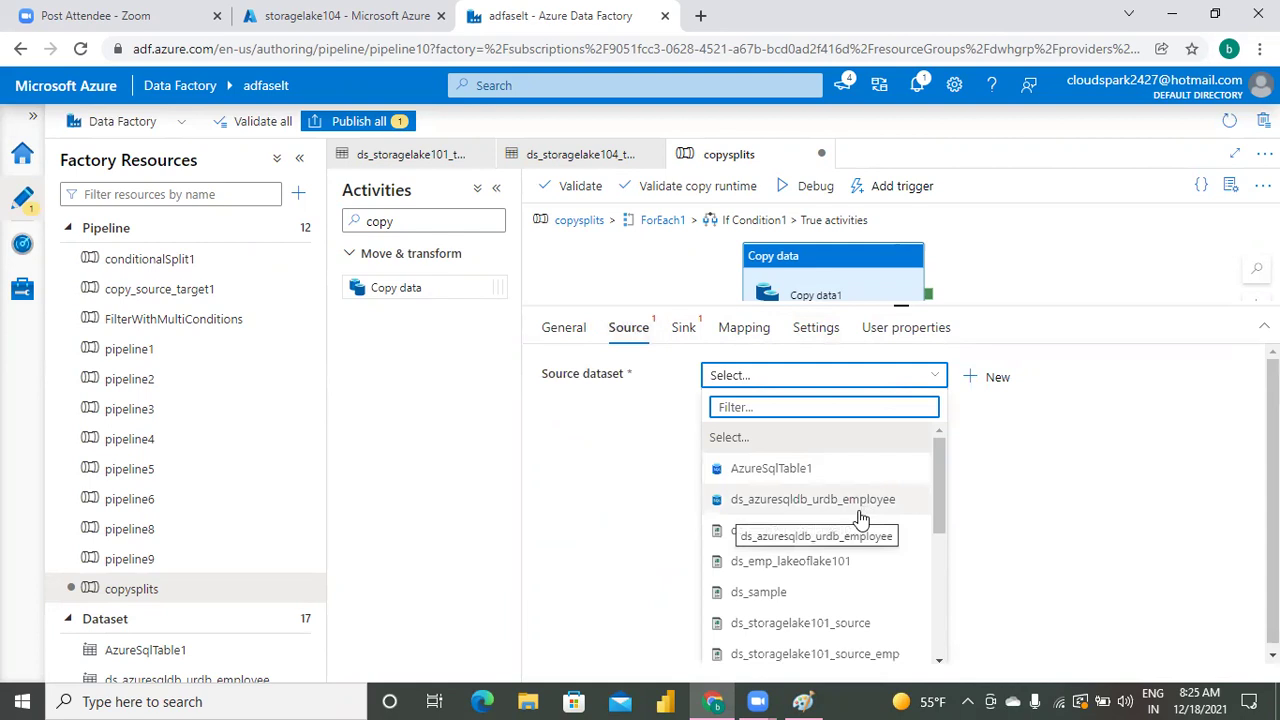
left_click(848, 623)
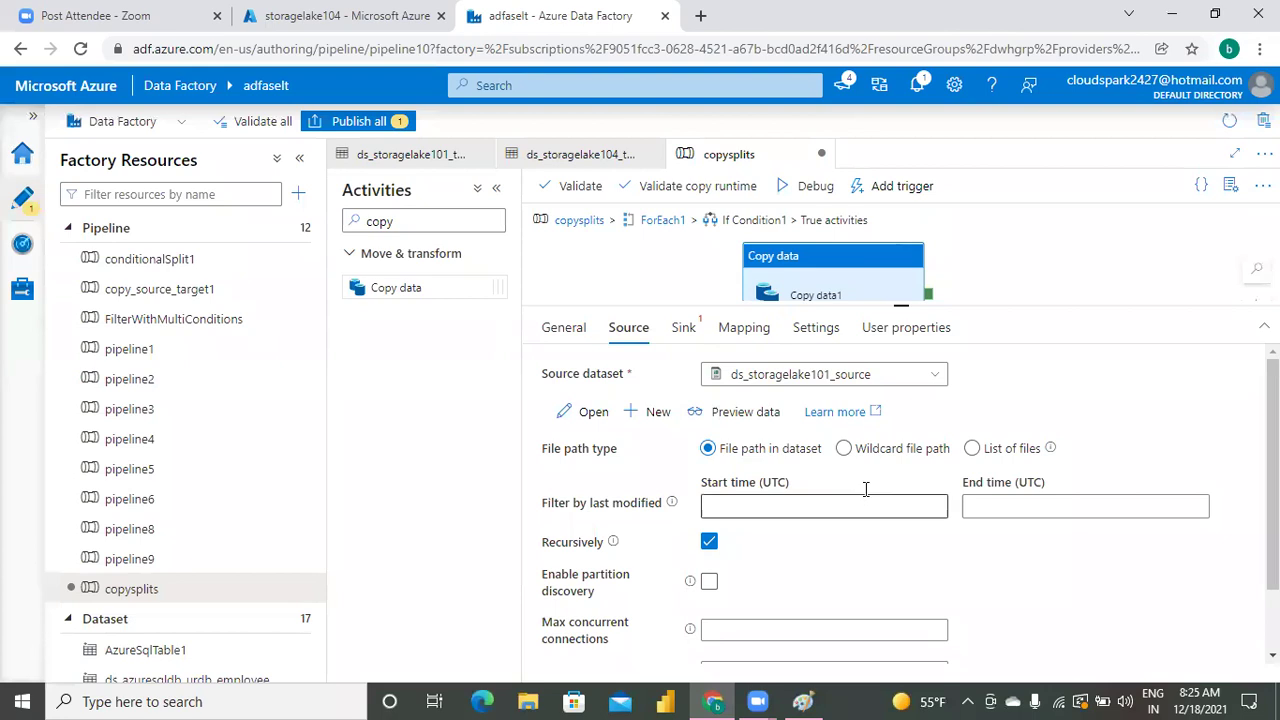
left_click(843, 449)
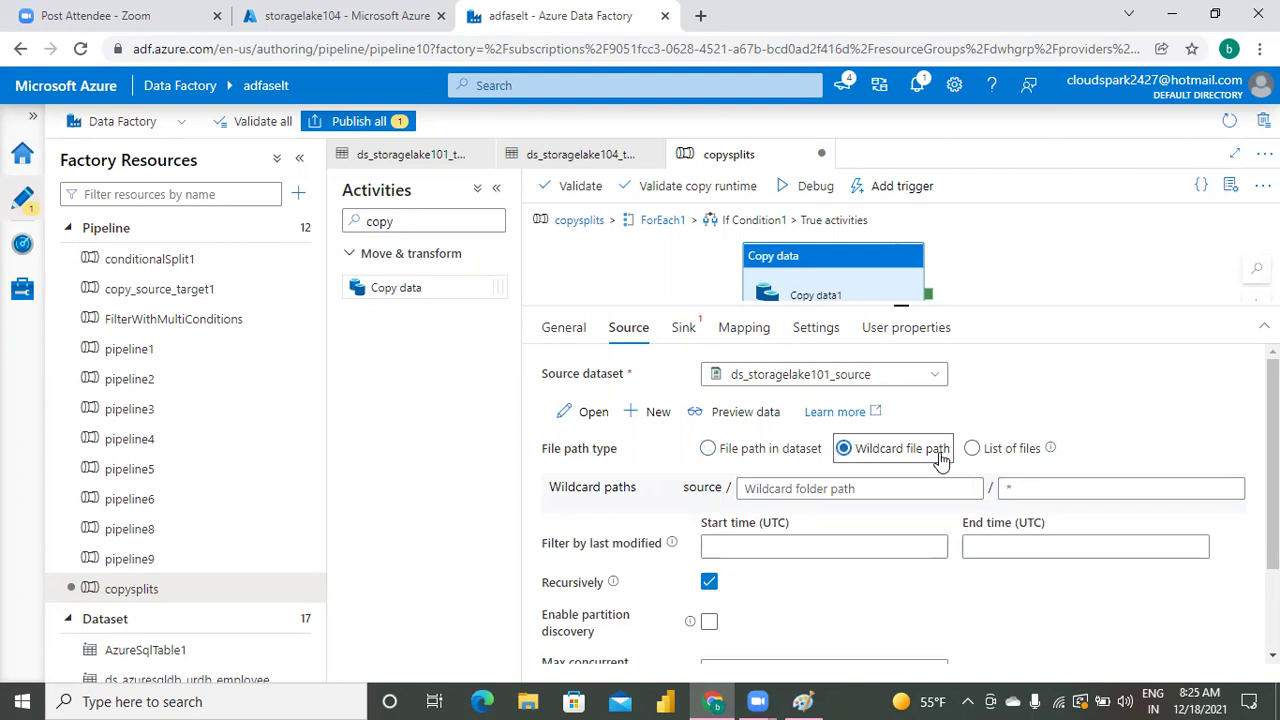
left_click(752, 489)
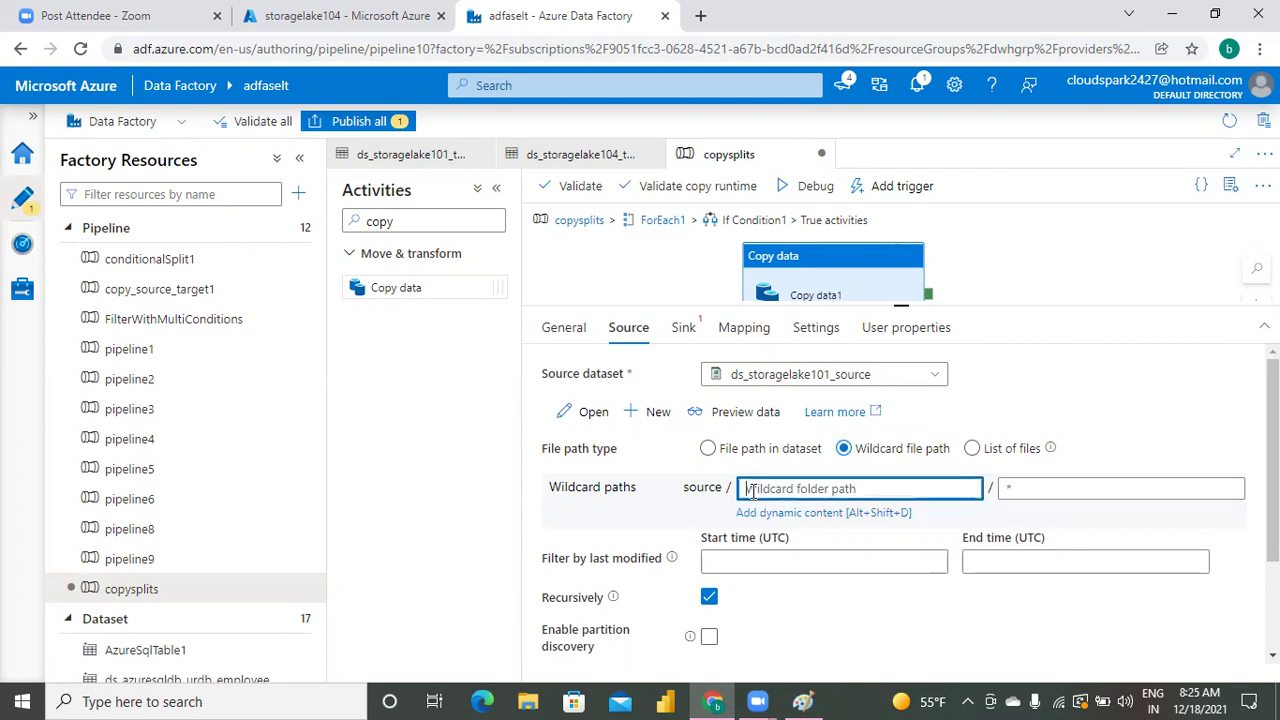
left_click(832, 513)
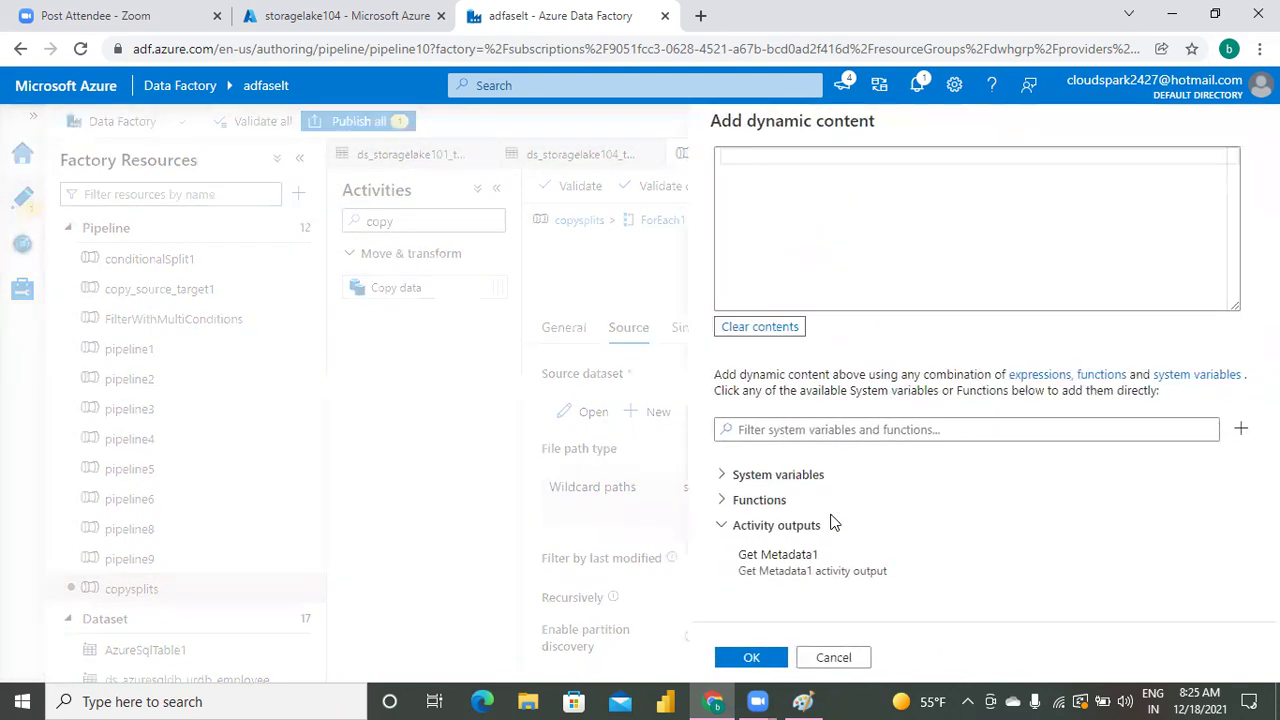
left_click(779, 161)
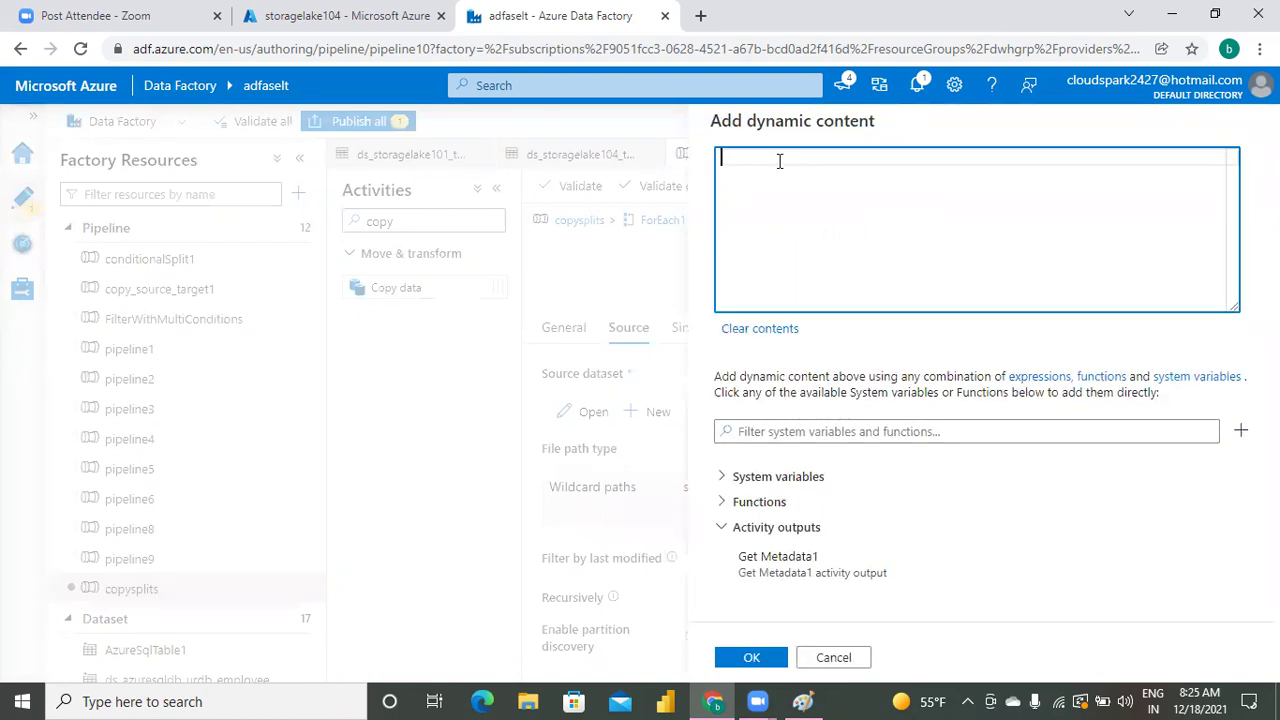
type("@item().")
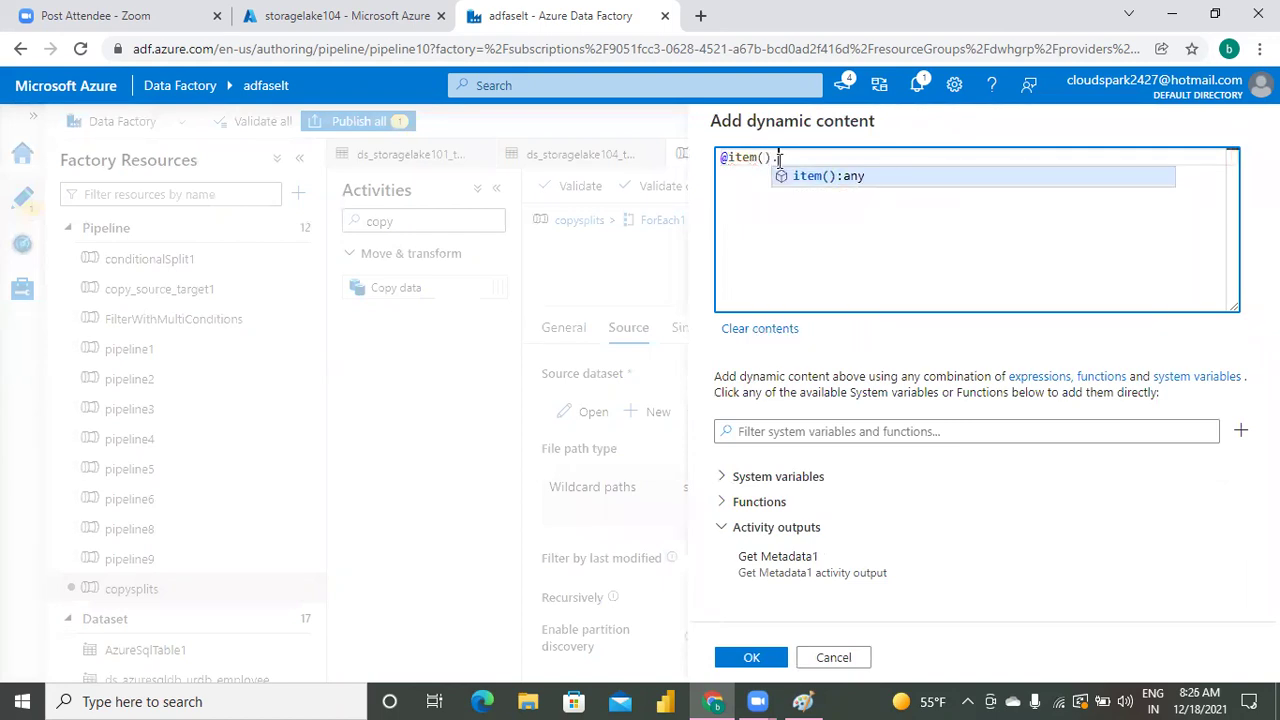
type("name")
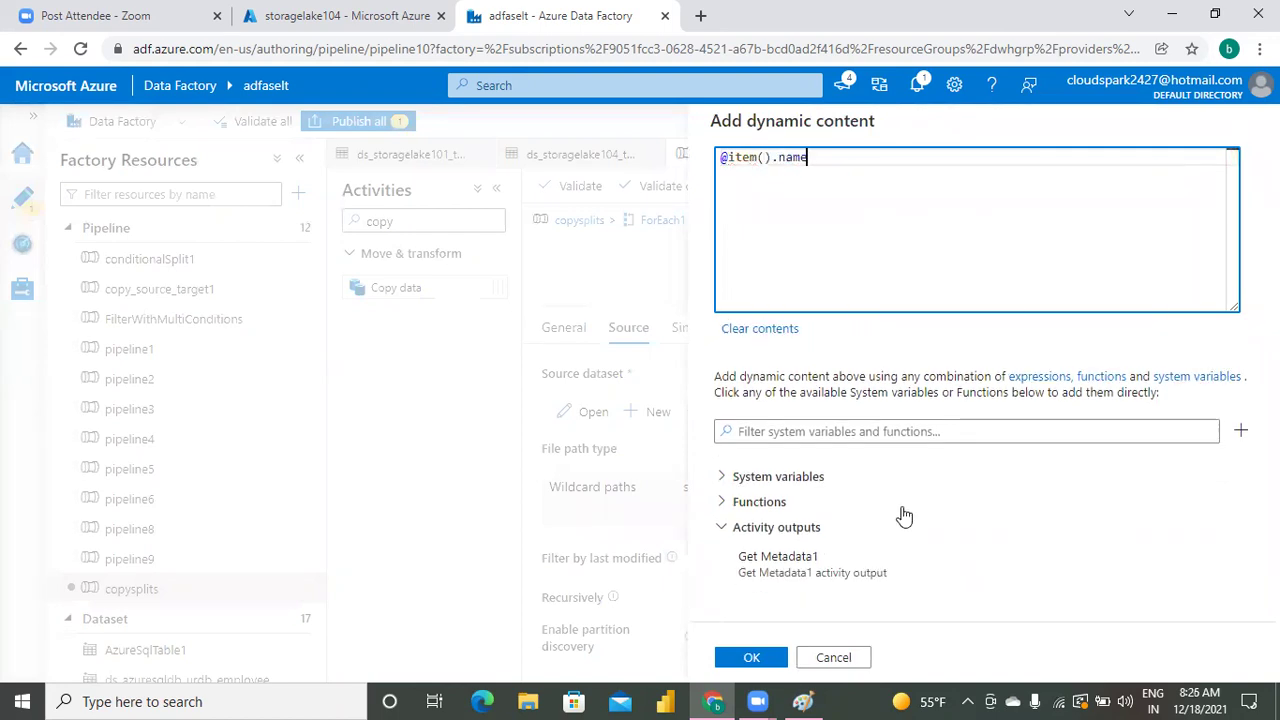
left_click(752, 661)
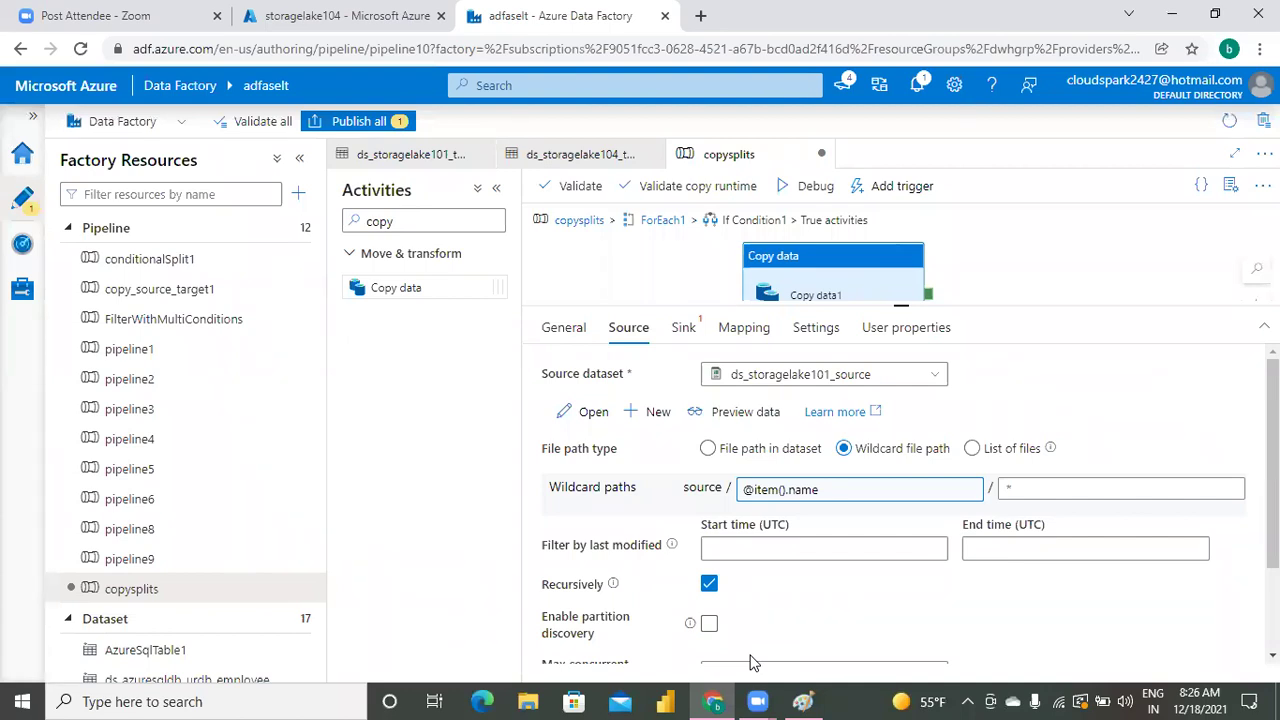
left_click(788, 492)
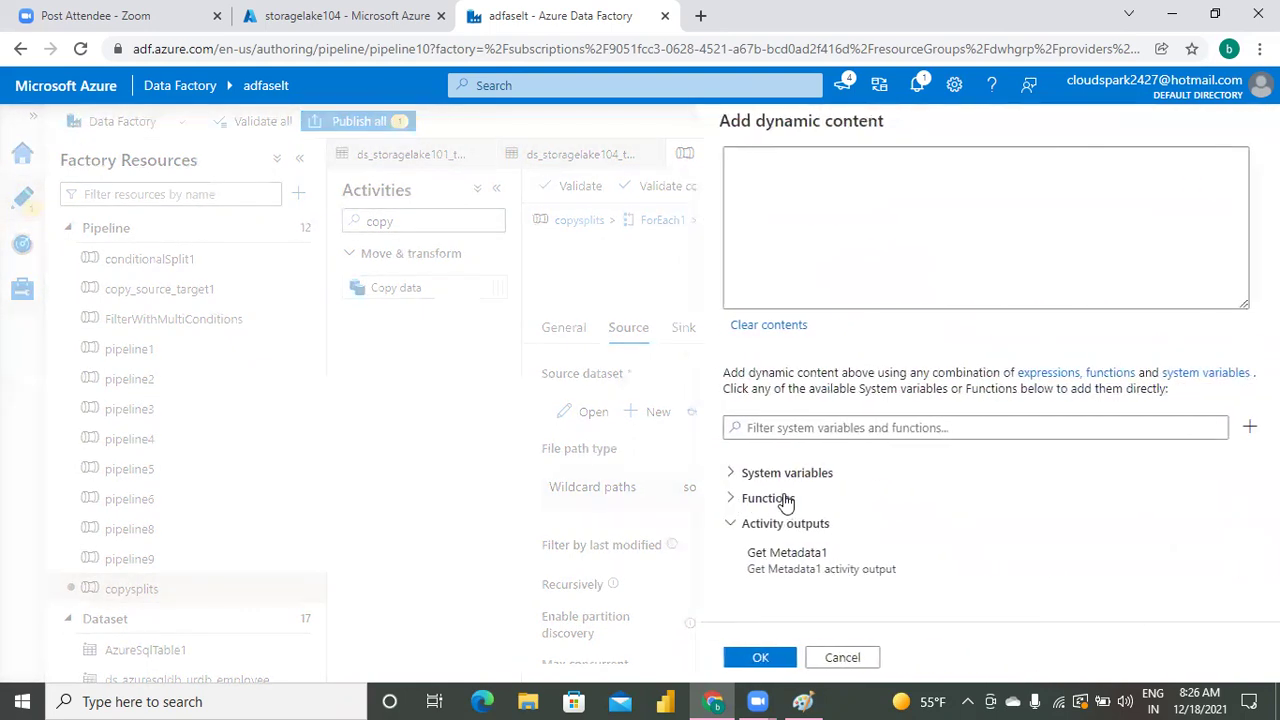
left_click(820, 566)
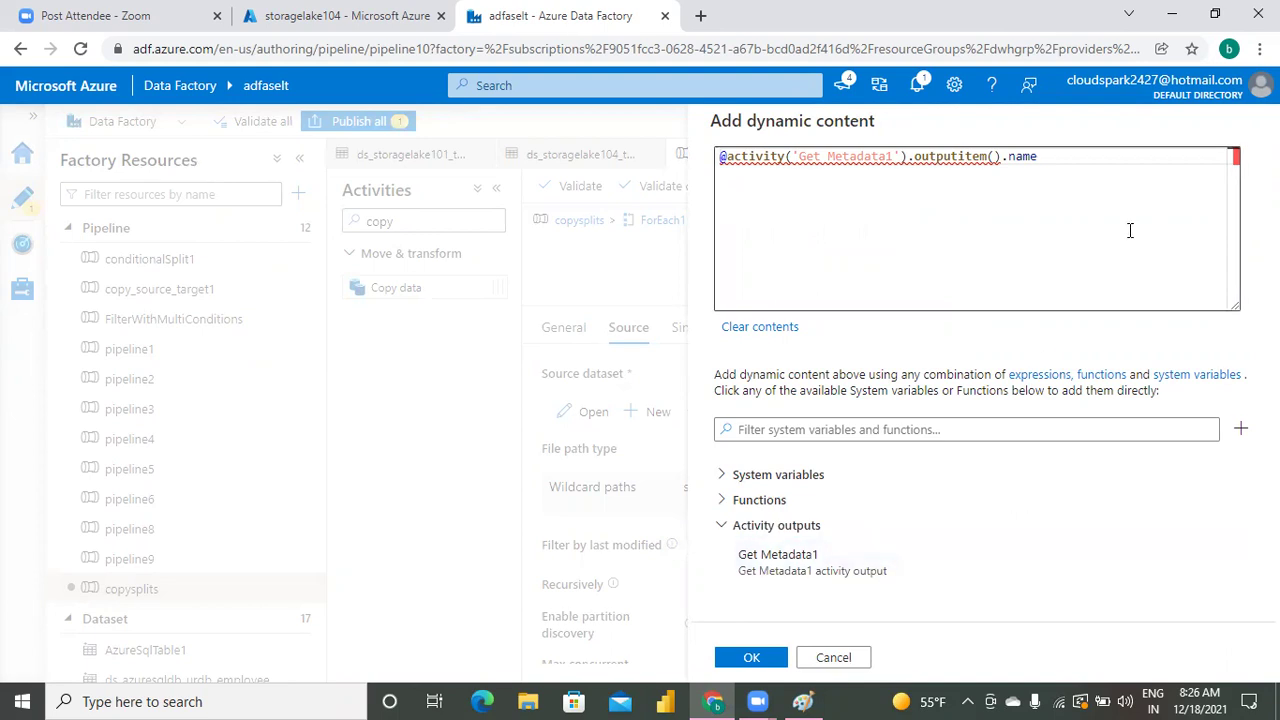
left_click(982, 156)
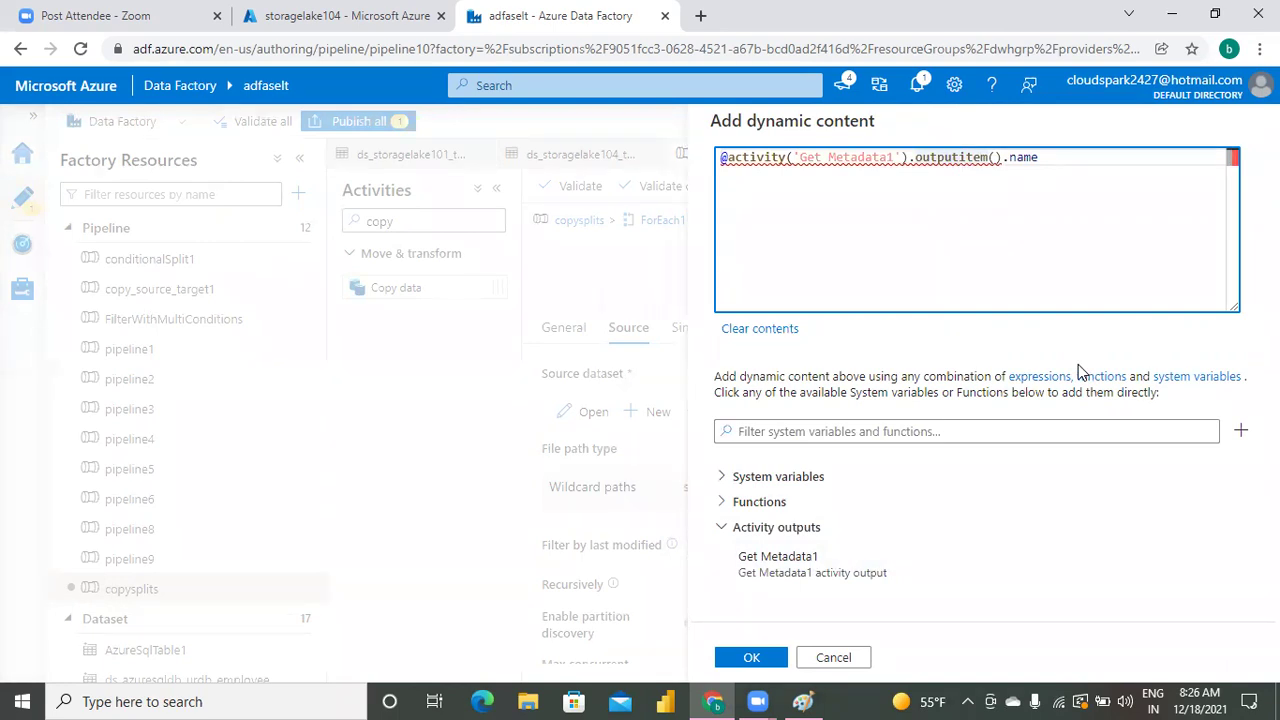
type(".child")
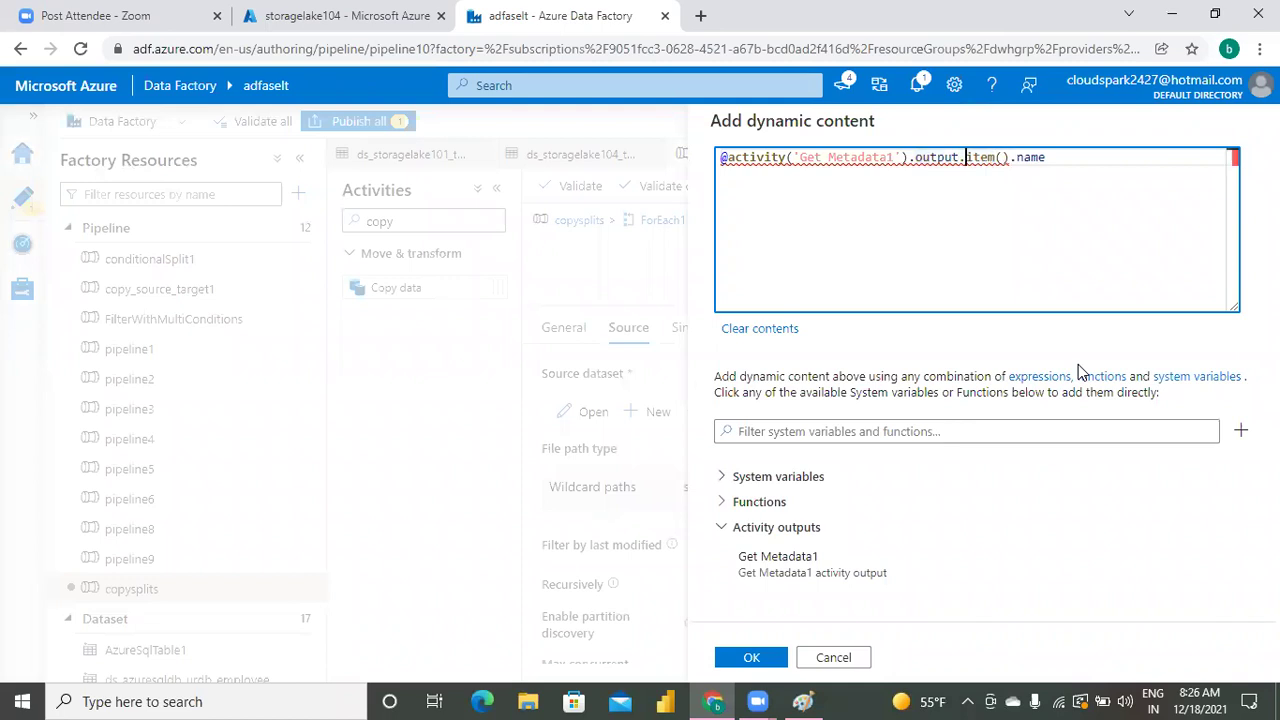
type("Items")
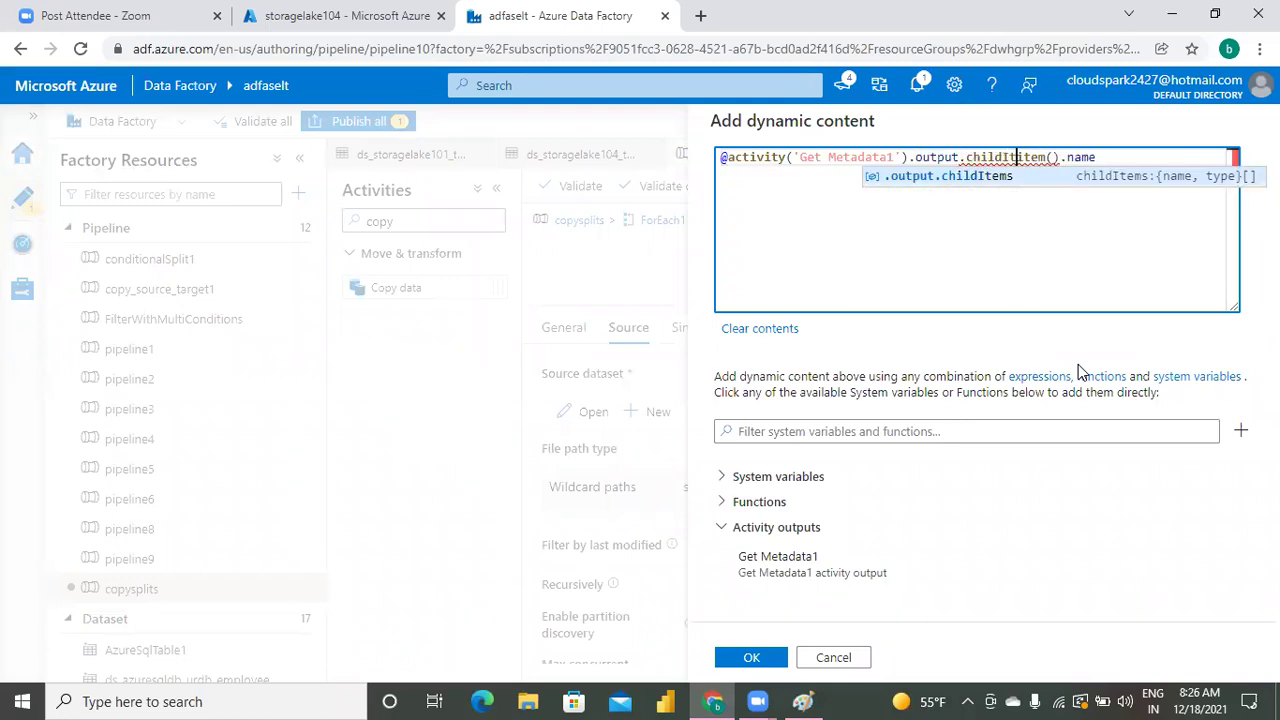
type("()")
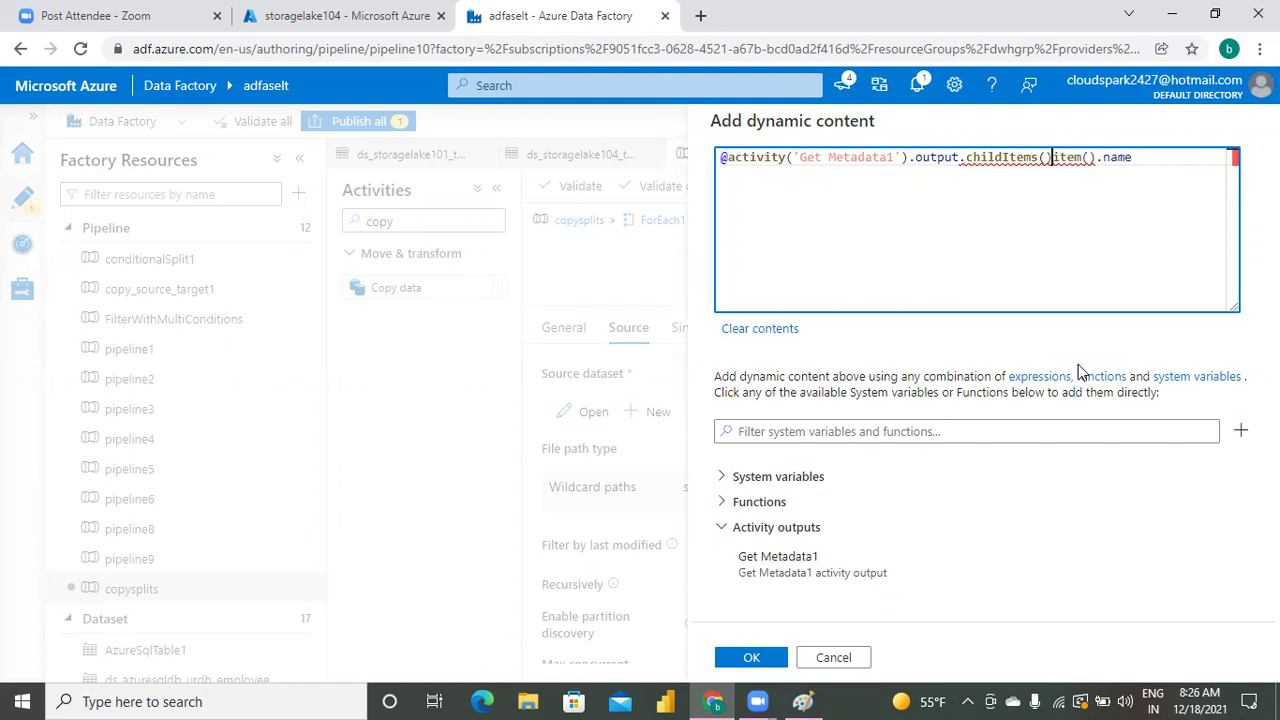
type(".")
left_click(1152, 249)
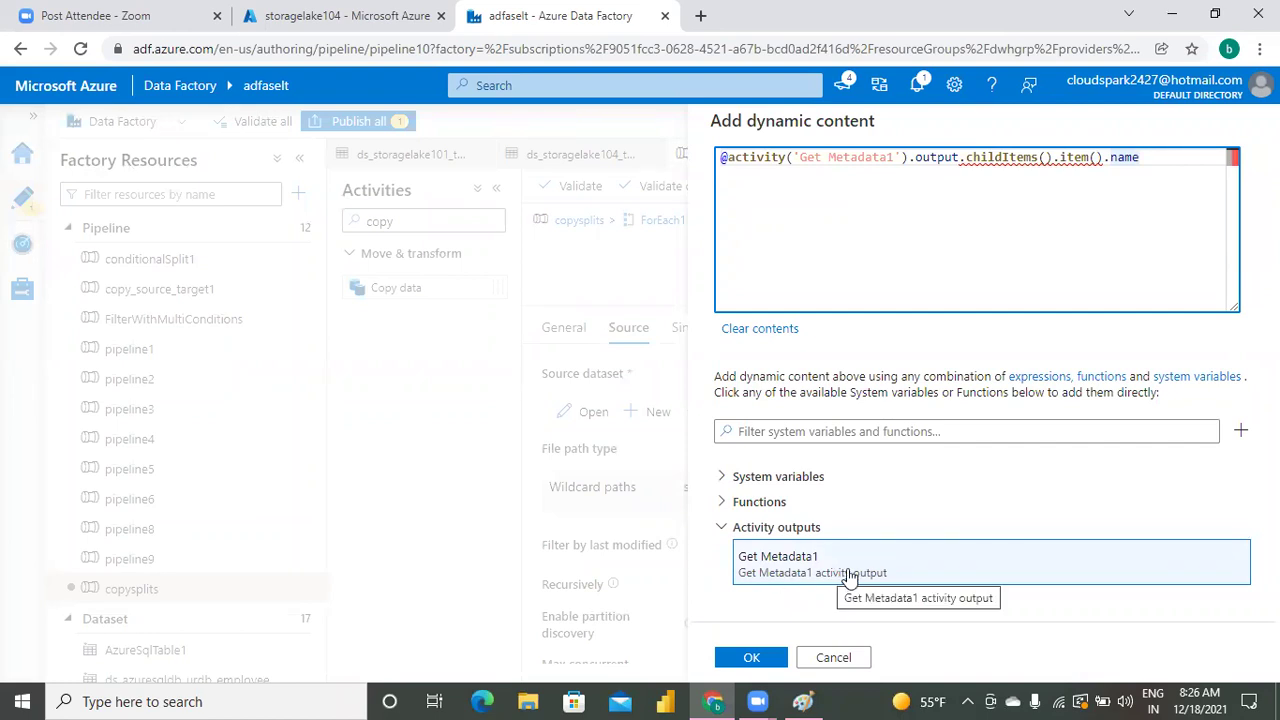
left_click(776, 660)
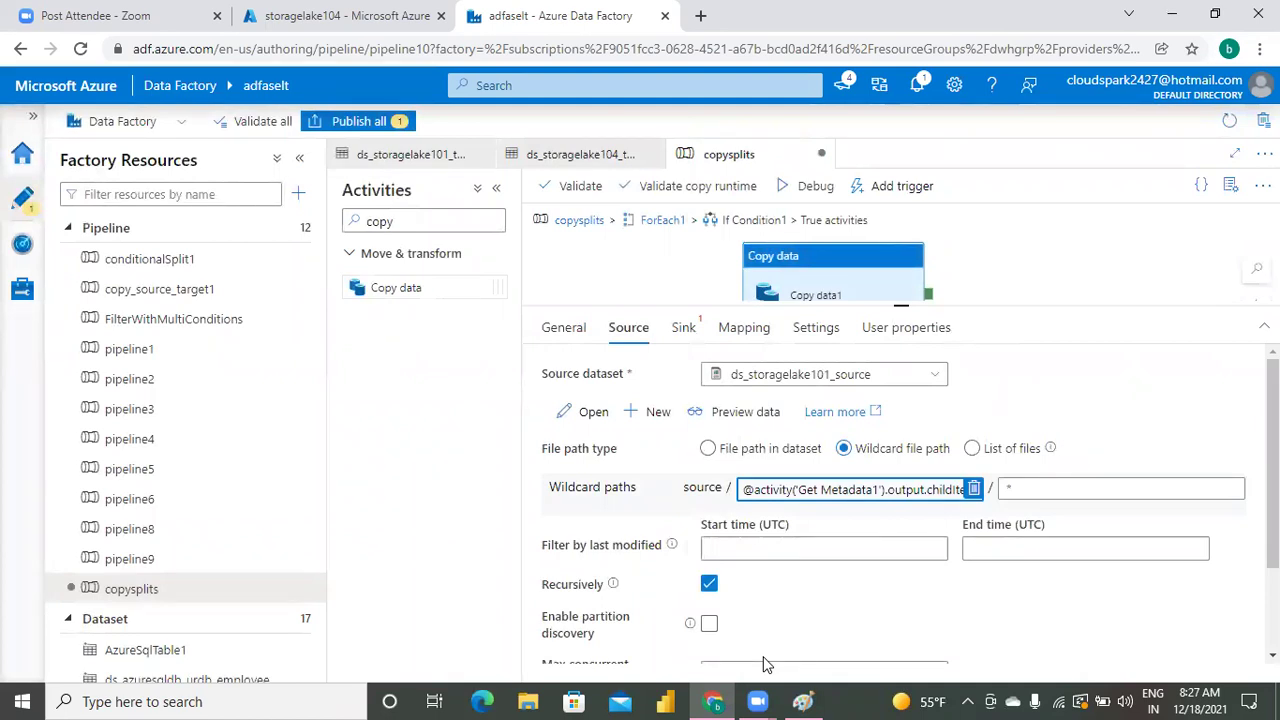
left_click(894, 583)
left_click(856, 487)
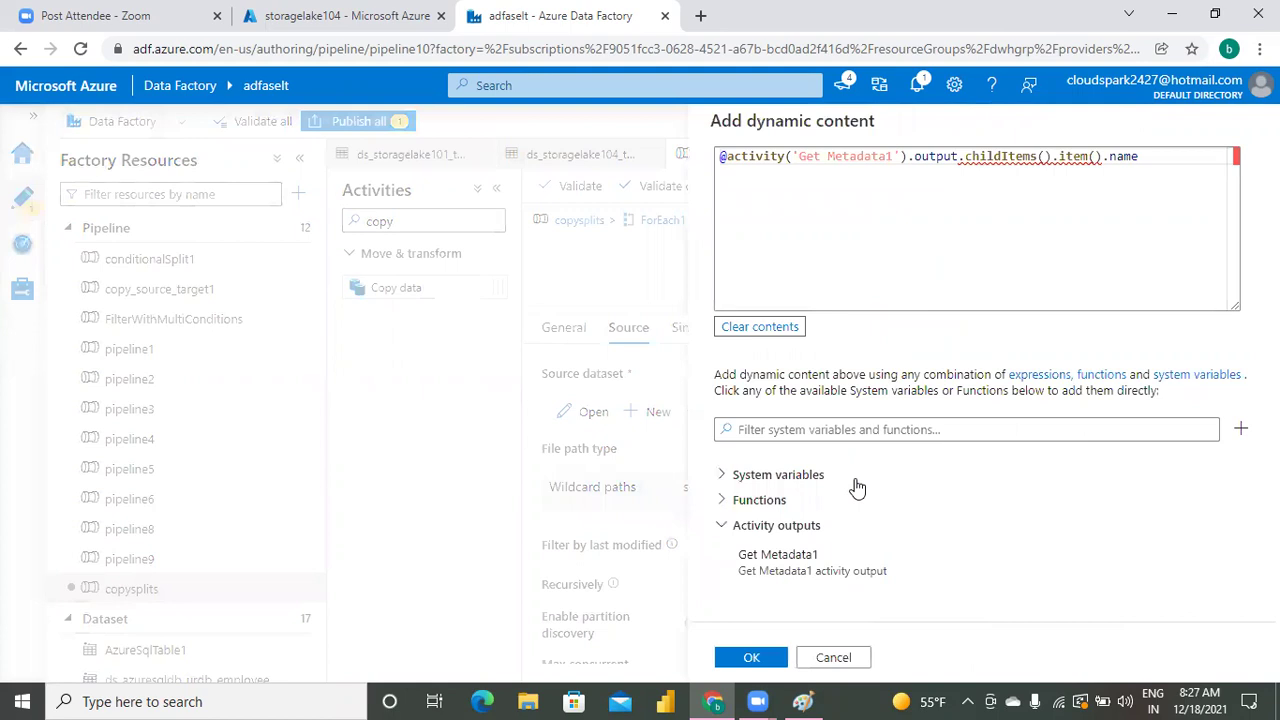
left_click(1150, 157)
key("BackSpace")
key("BackSpace")
key("BackSpace")
key("BackSpace")
key("BackSpace")
key("BackSpace")
key("BackSpace")
key("BackSpace")
key("BackSpace")
key("BackSpace")
key("BackSpace")
key("BackSpace")
key("BackSpace")
key("BackSpace")
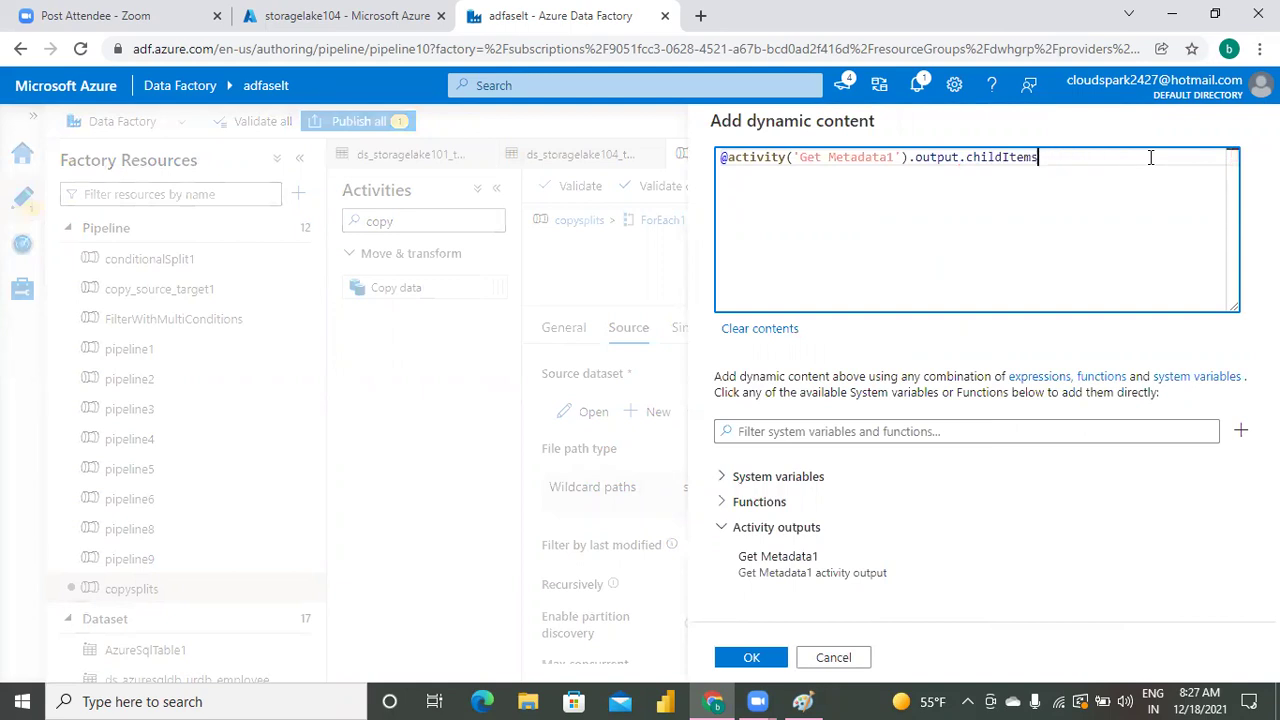
type(".")
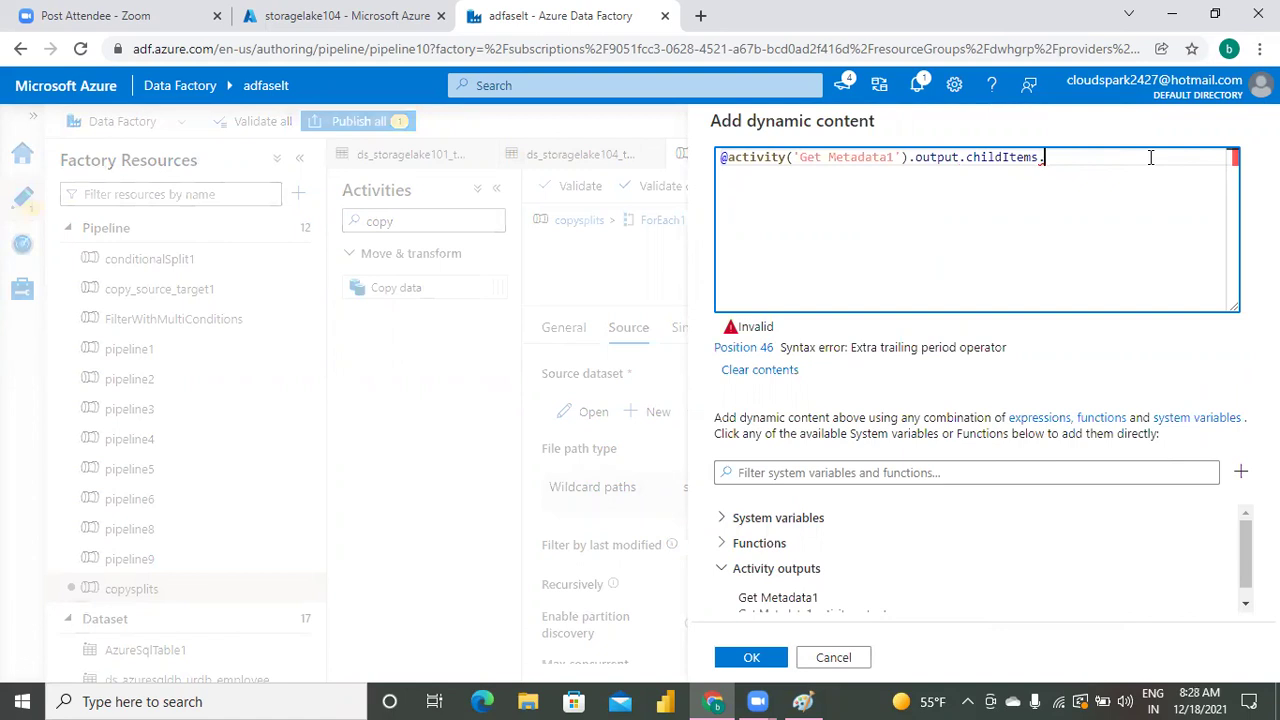
type("ite")
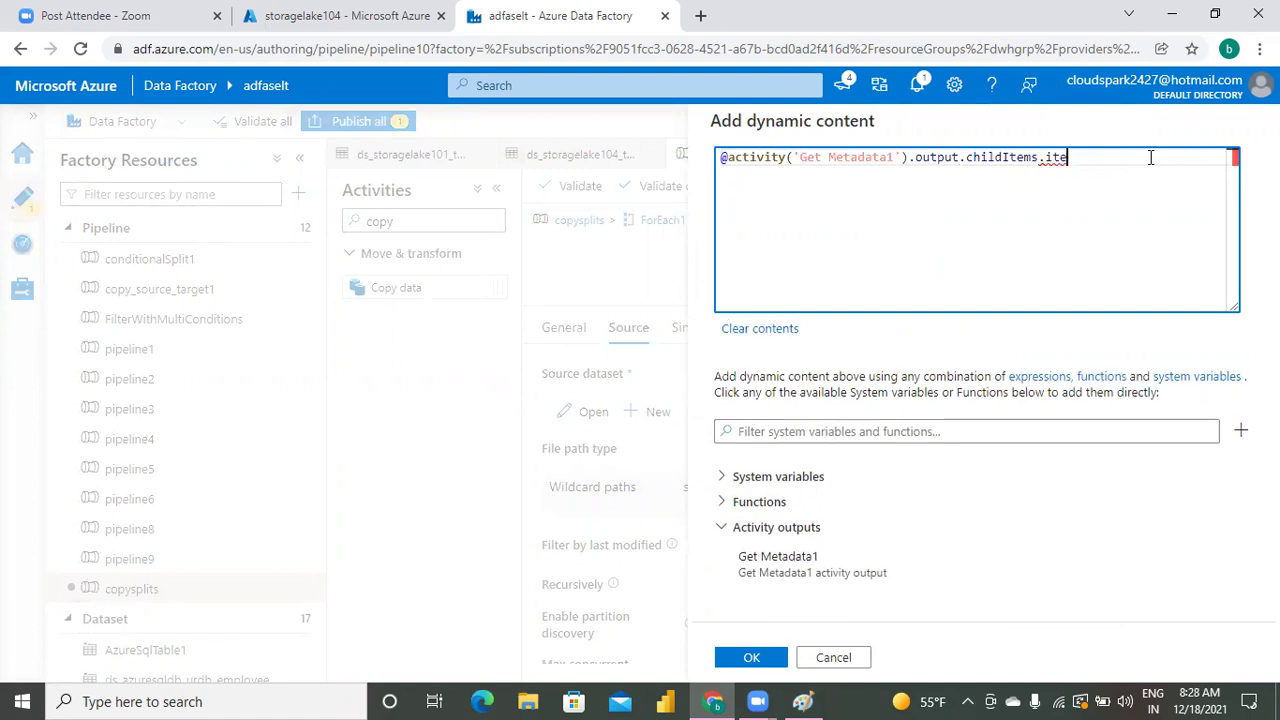
type("m().name")
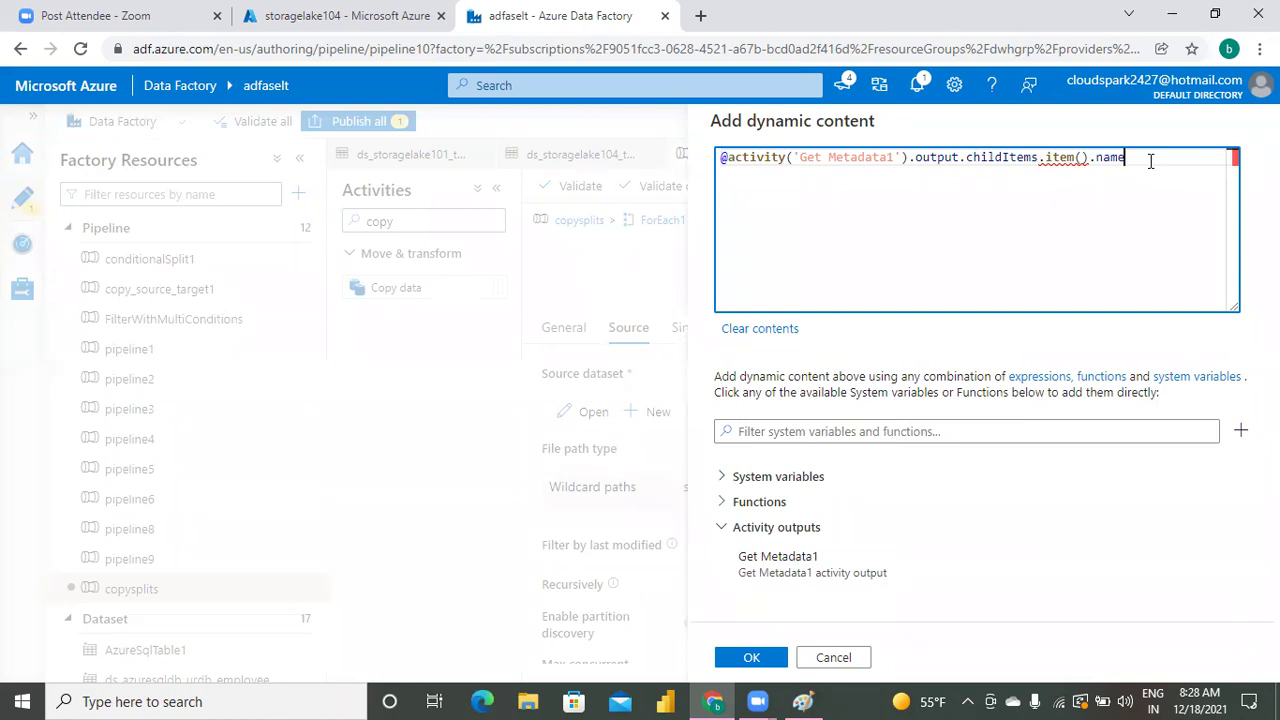
left_click(773, 660)
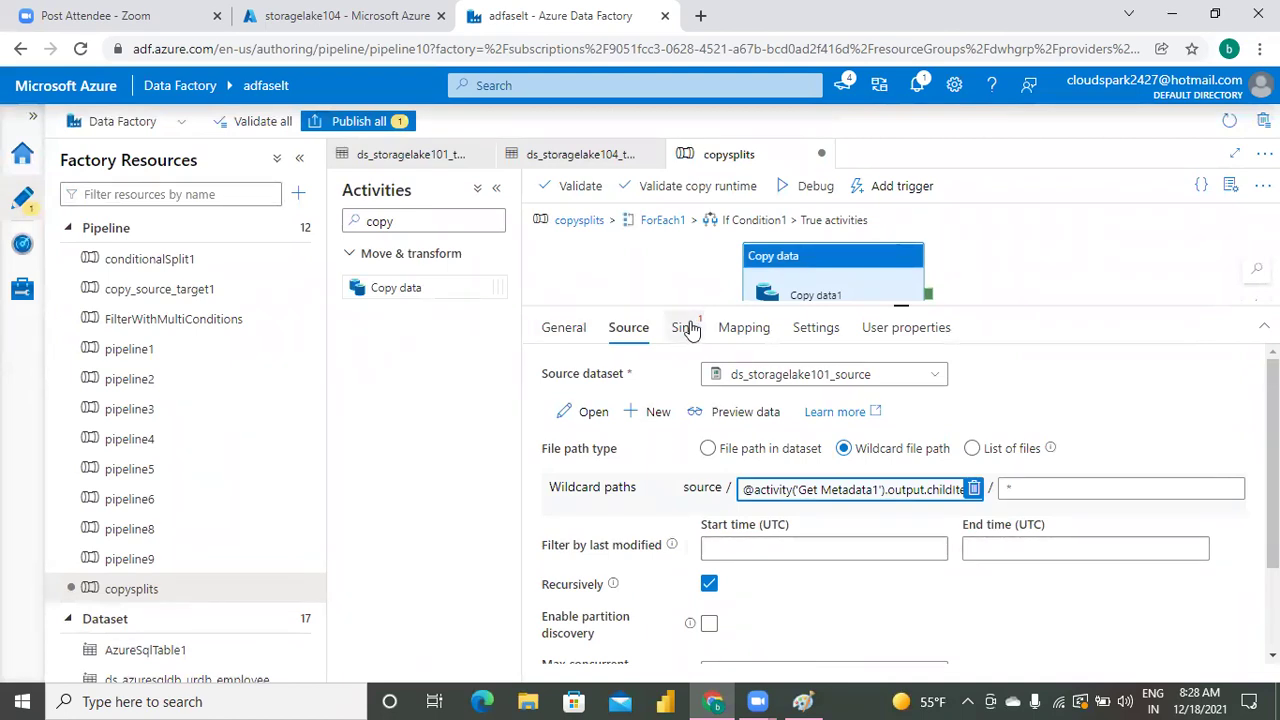
Set the sink dataset of the True-branch Copy data activity to ds_storagelake101_target1
left_click(688, 328)
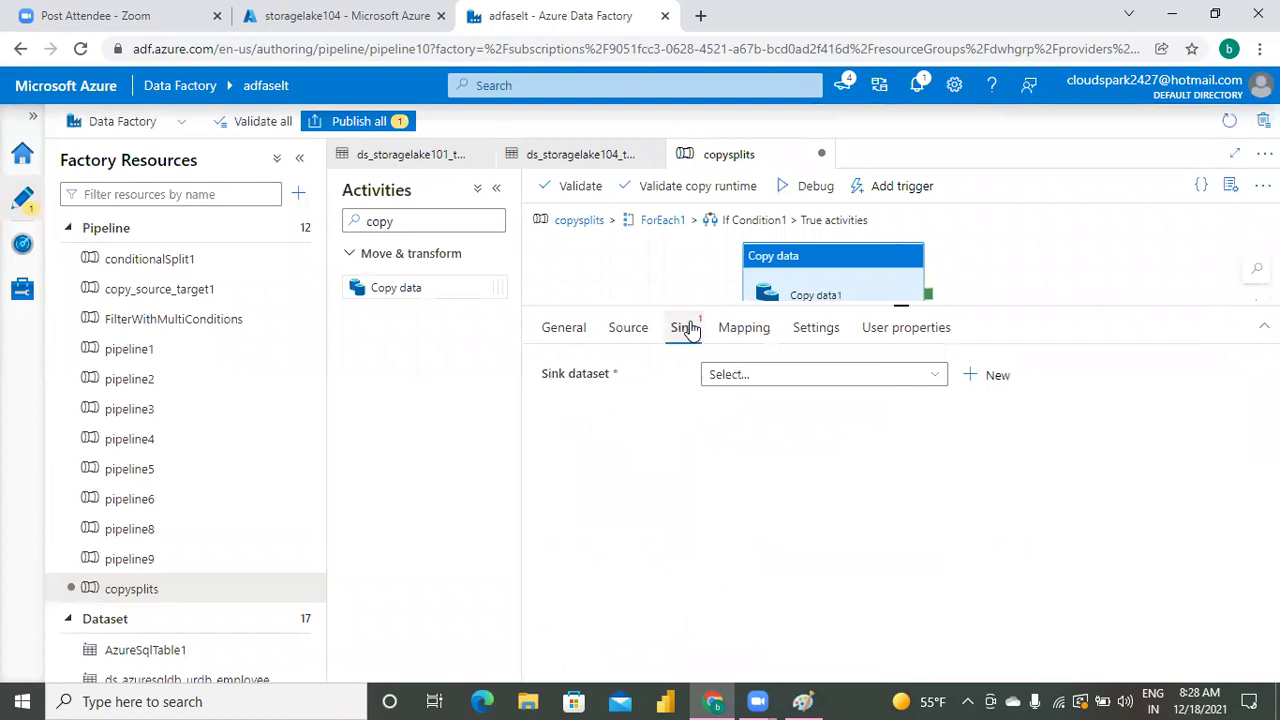
left_click(935, 378)
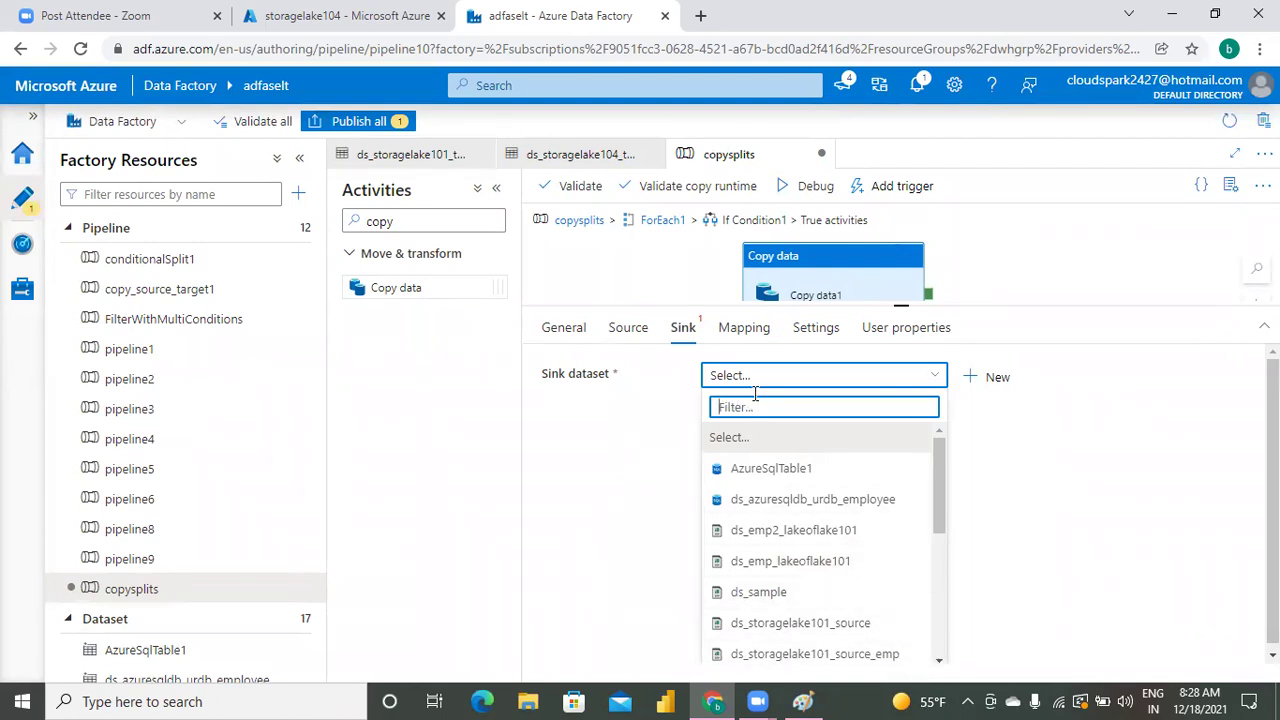
type("targe")
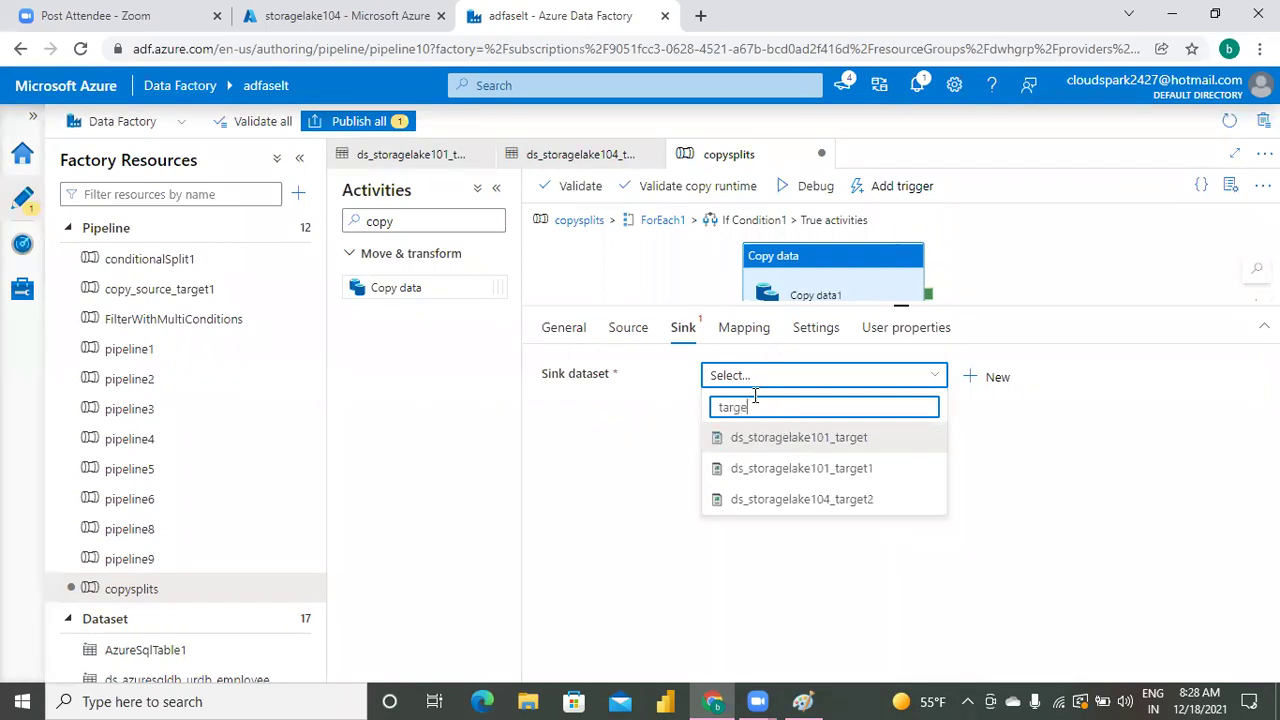
left_click(829, 470)
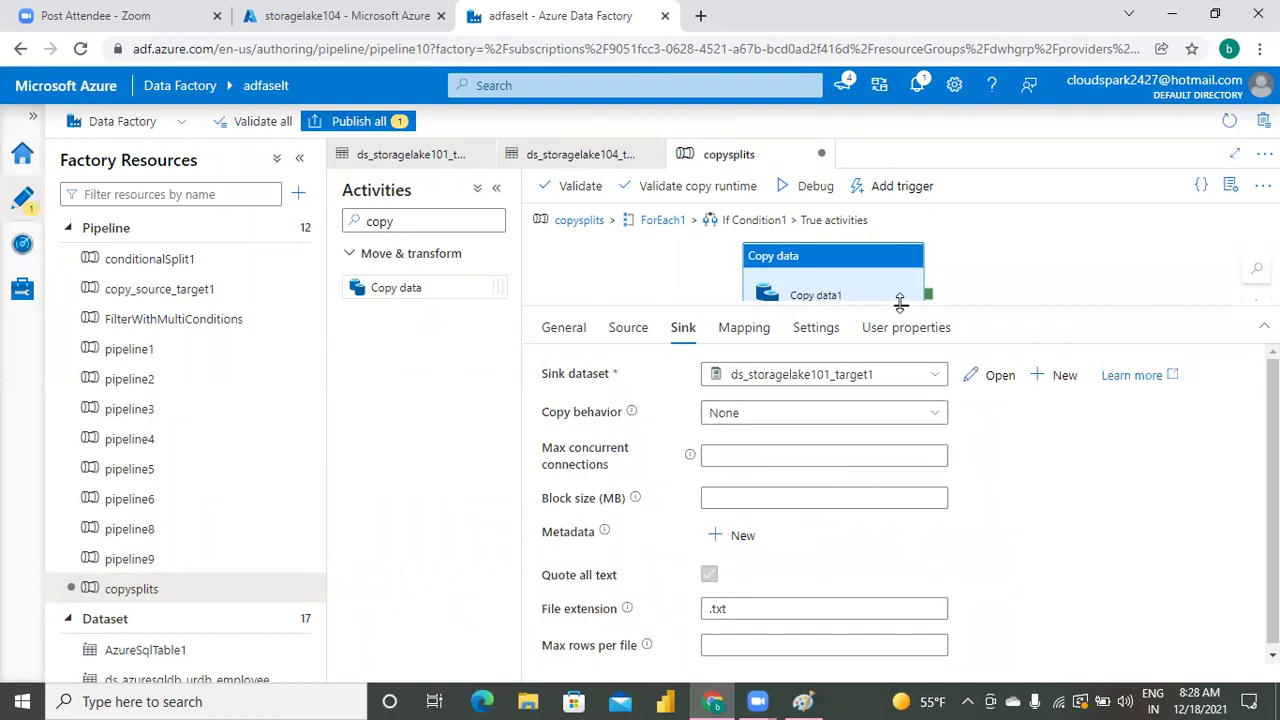
Return to the ForEach1 level and add a Copy data activity to the If Condition's False activities
left_click_drag(900, 303, 900, 477)
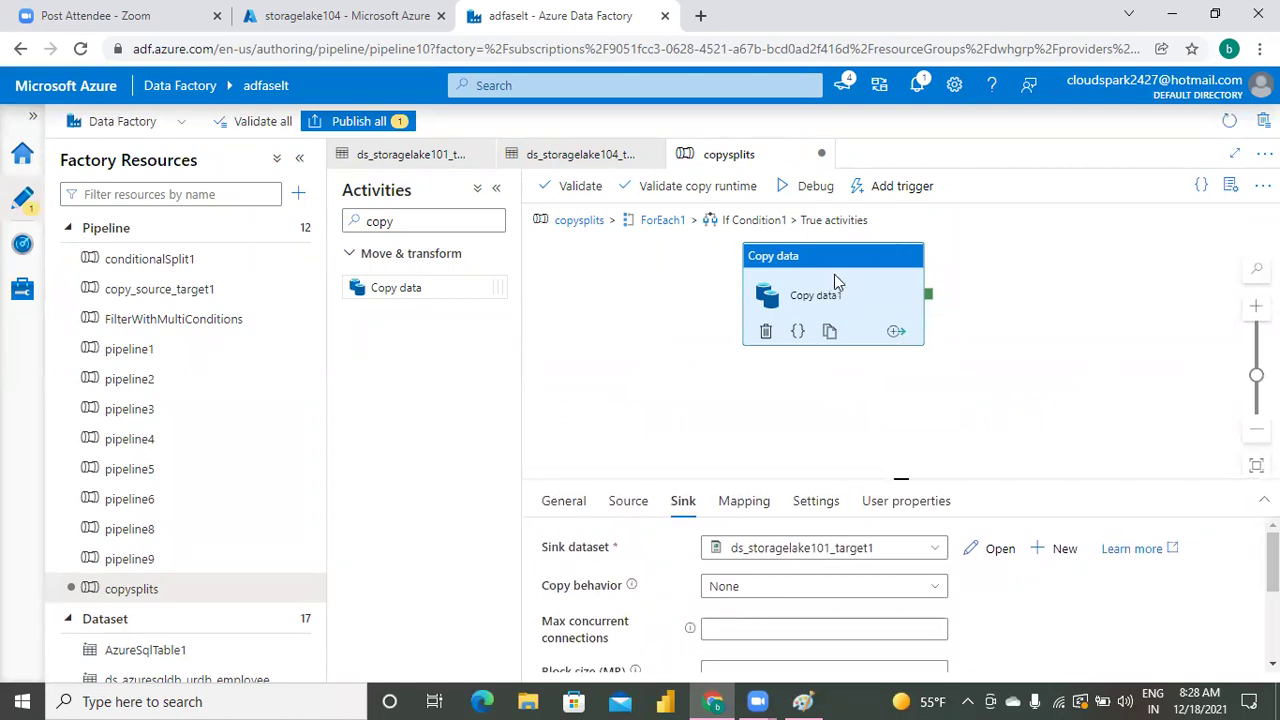
left_click(655, 221)
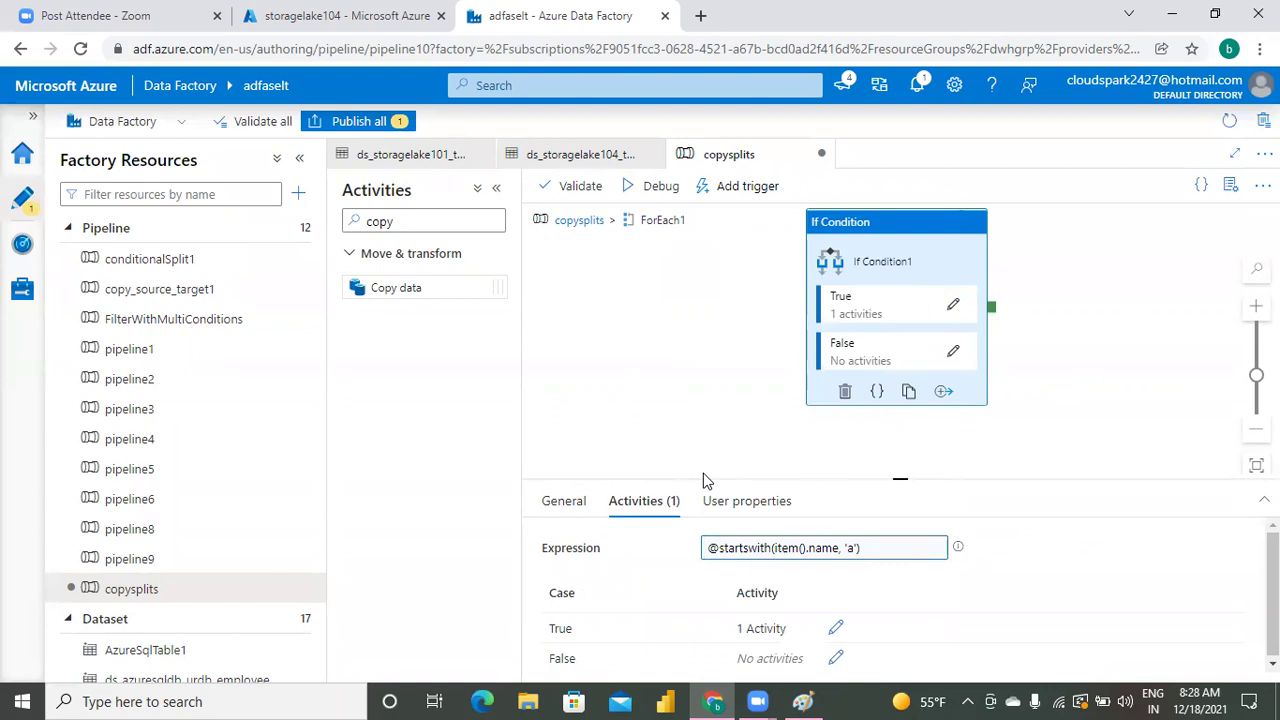
left_click(835, 660)
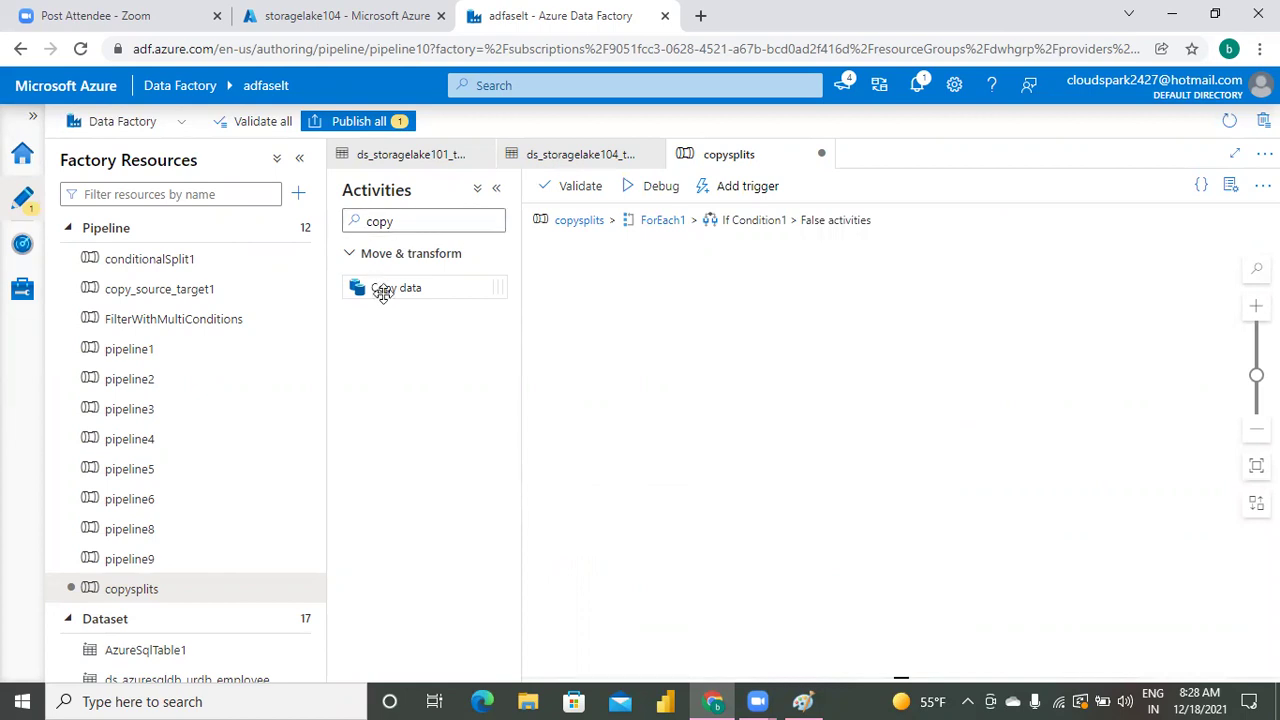
left_click_drag(372, 287, 757, 325)
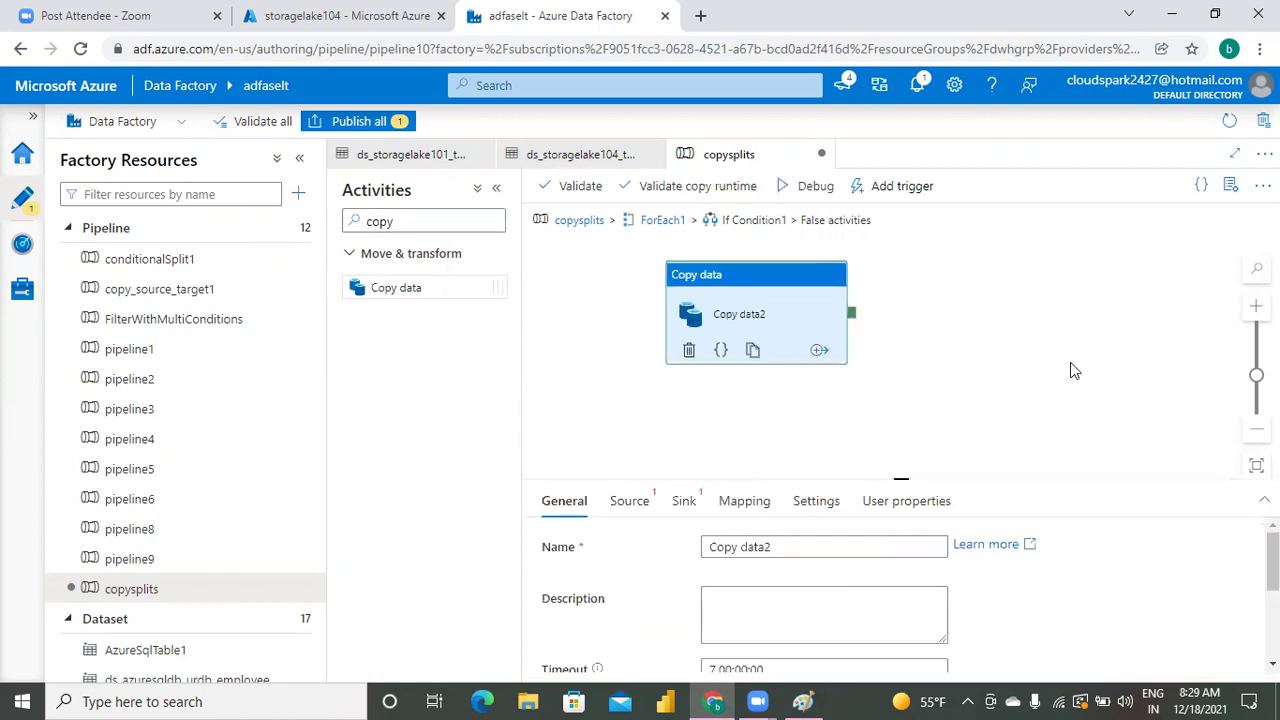
left_click(1071, 370)
left_click(800, 330)
Set the source dataset of the False-branch Copy data activity to ds_storagelake101_source
left_click(628, 505)
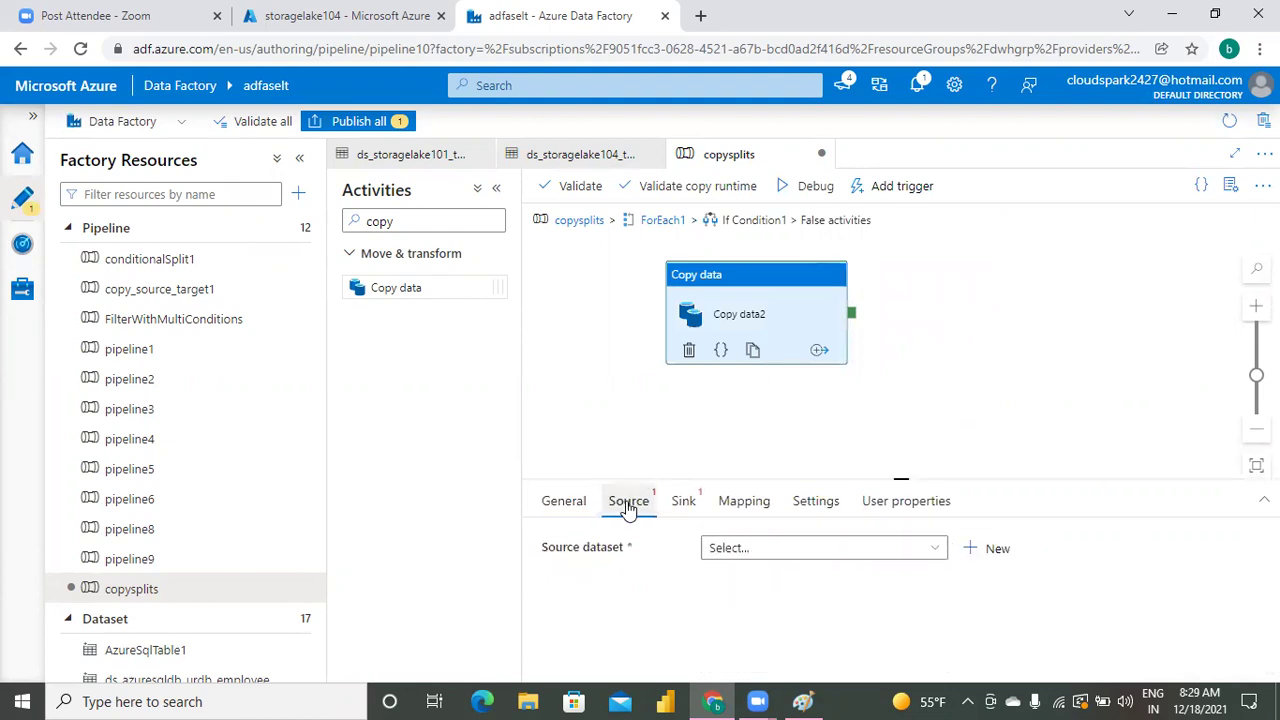
left_click(903, 551)
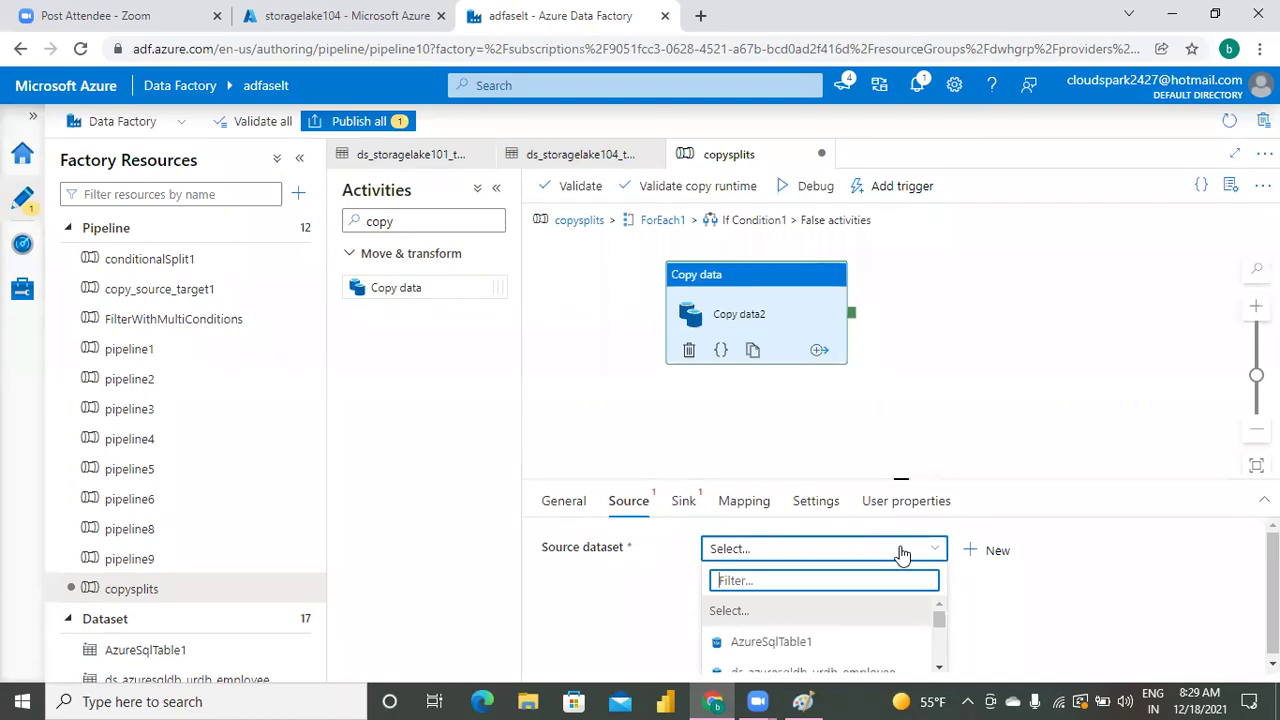
left_click_drag(903, 480, 914, 376)
type("ds")
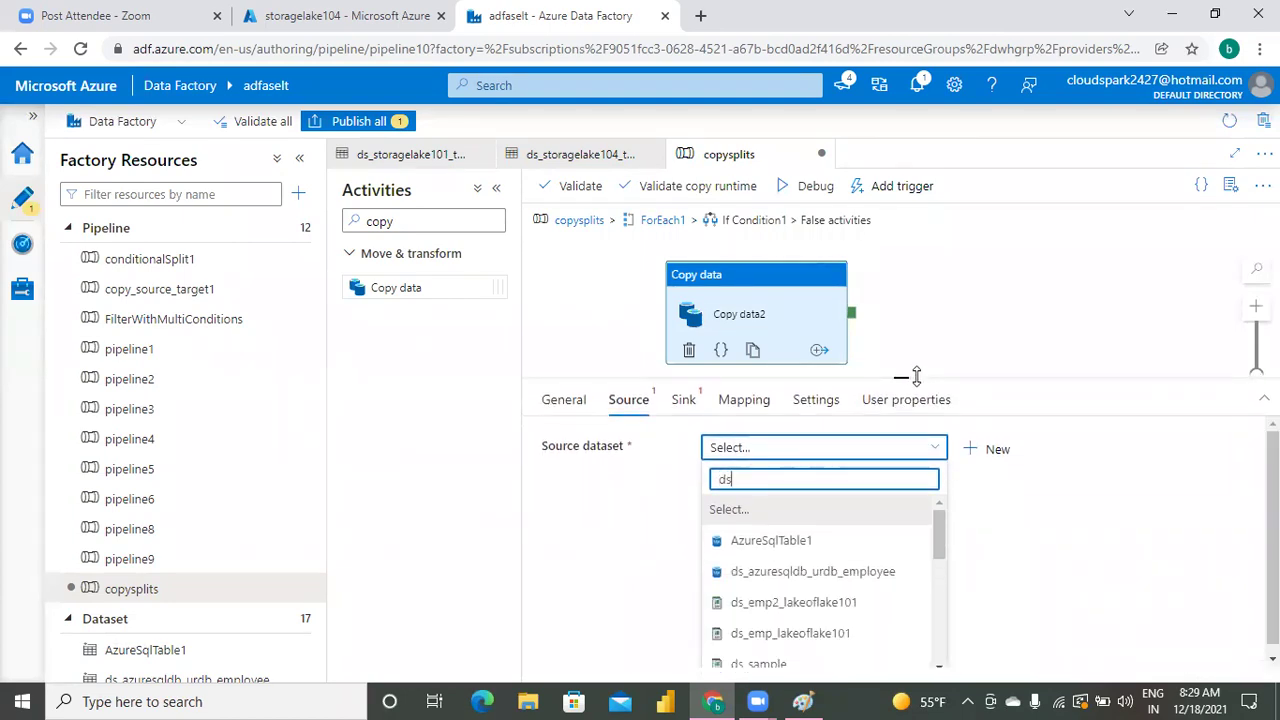
type("_sto")
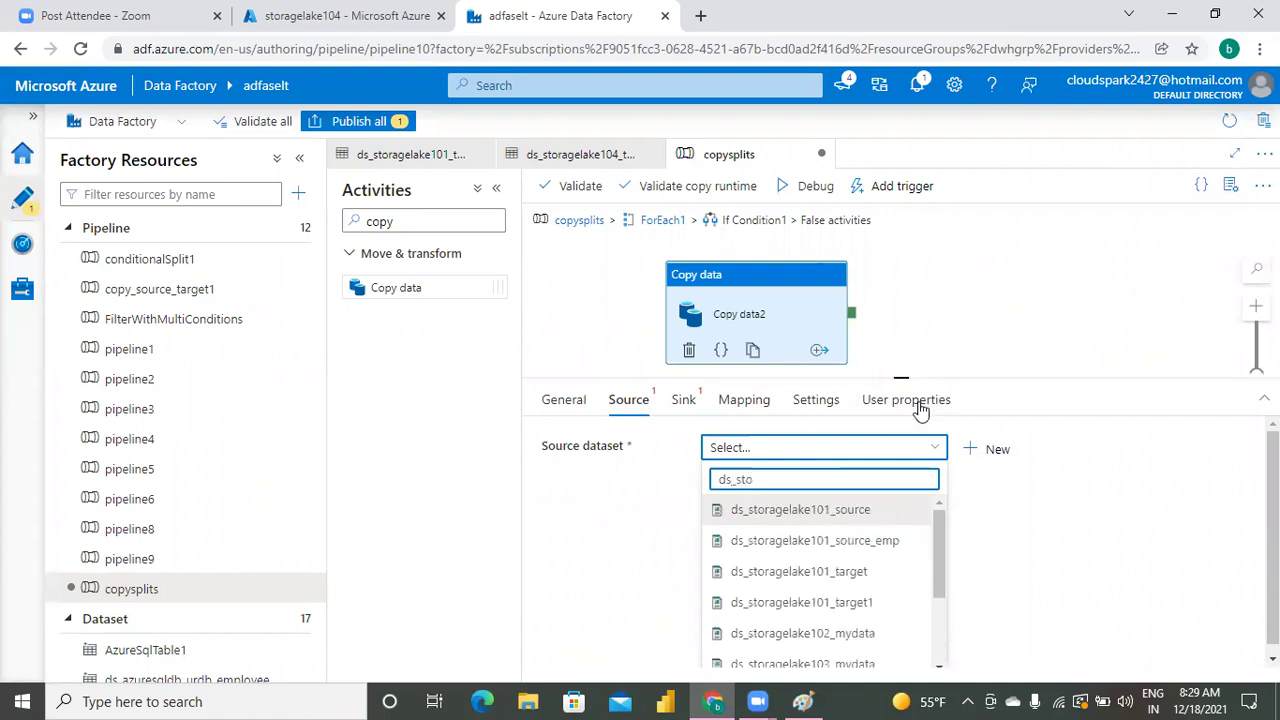
key("Down")
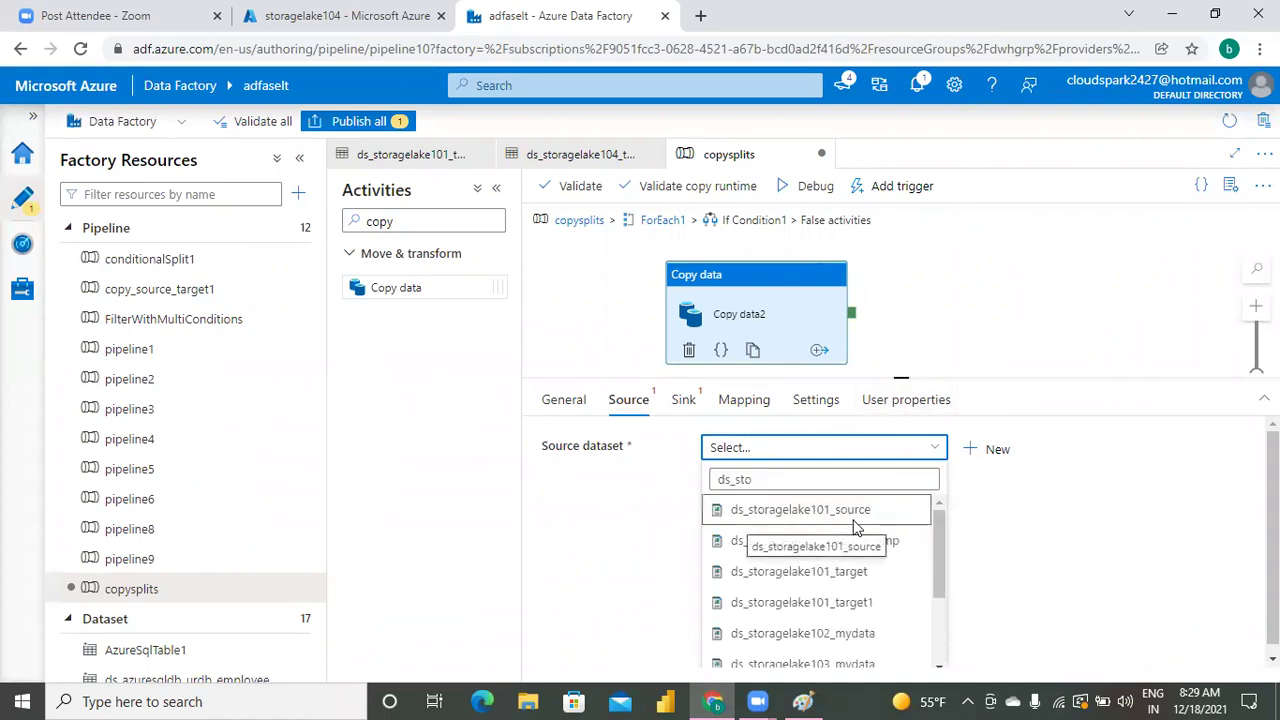
left_click(853, 518)
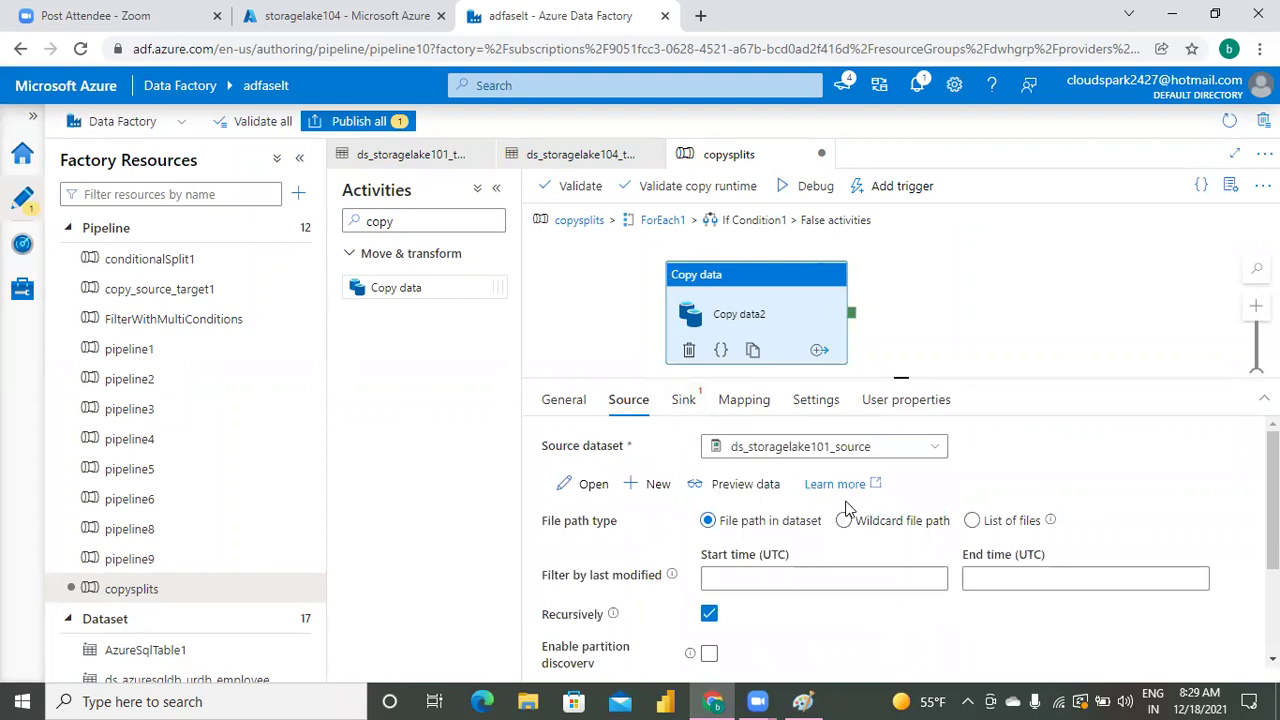
left_click(848, 522)
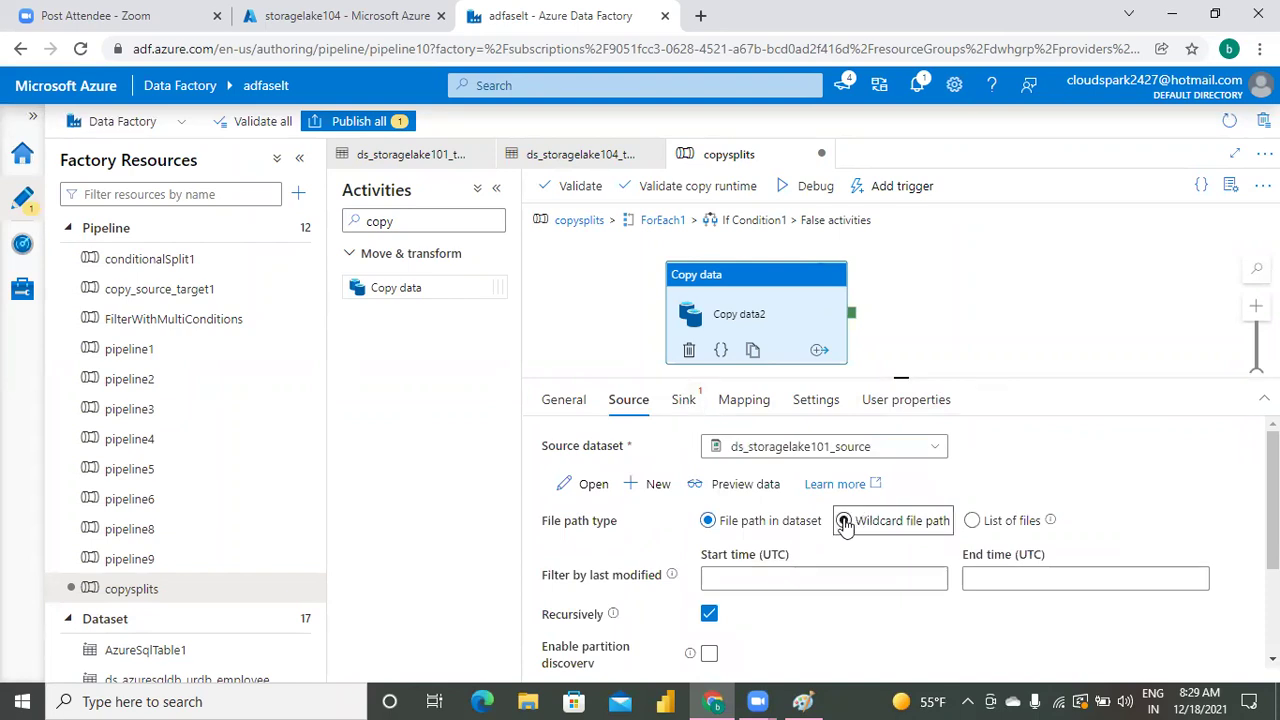
left_click(845, 522)
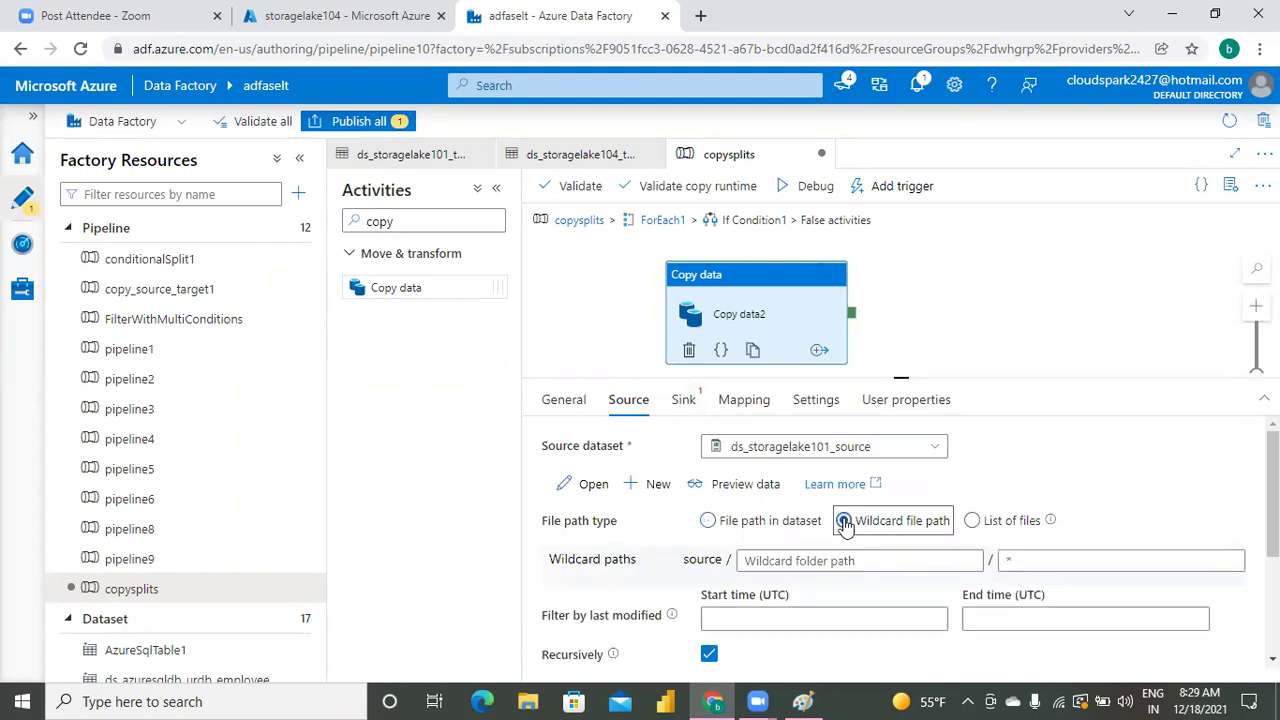
left_click(783, 560)
left_click(802, 586)
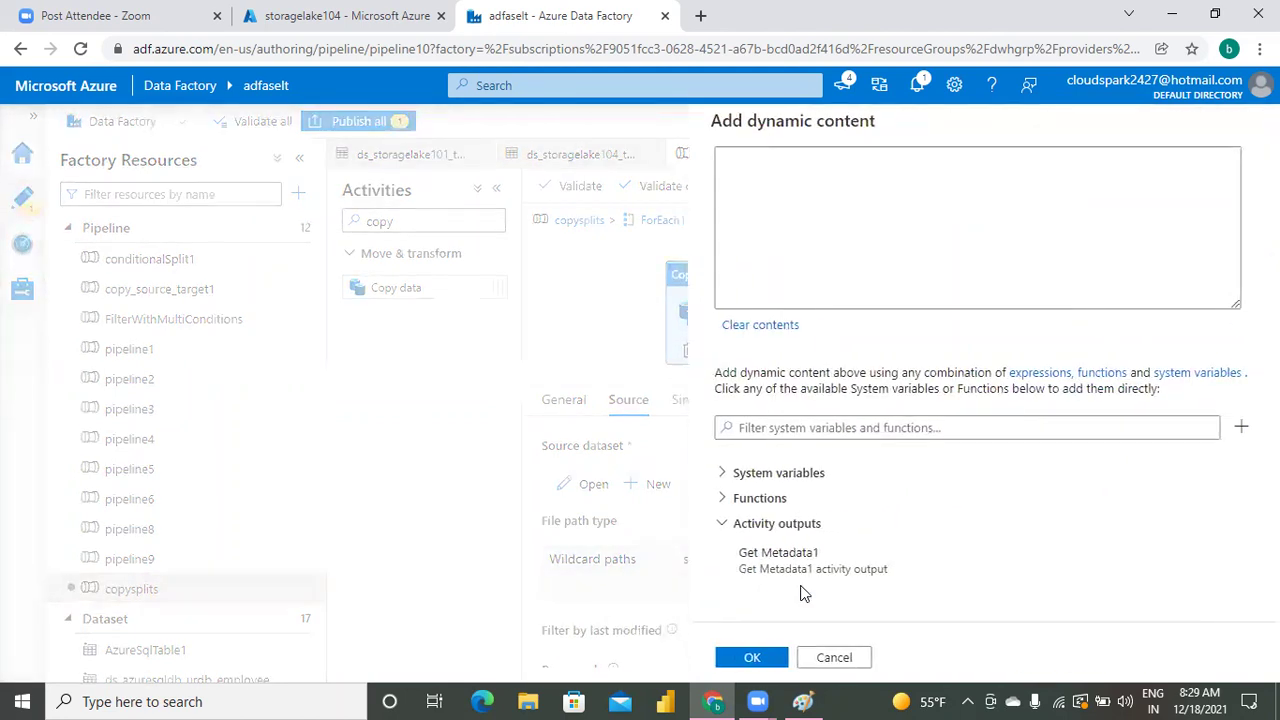
left_click(794, 569)
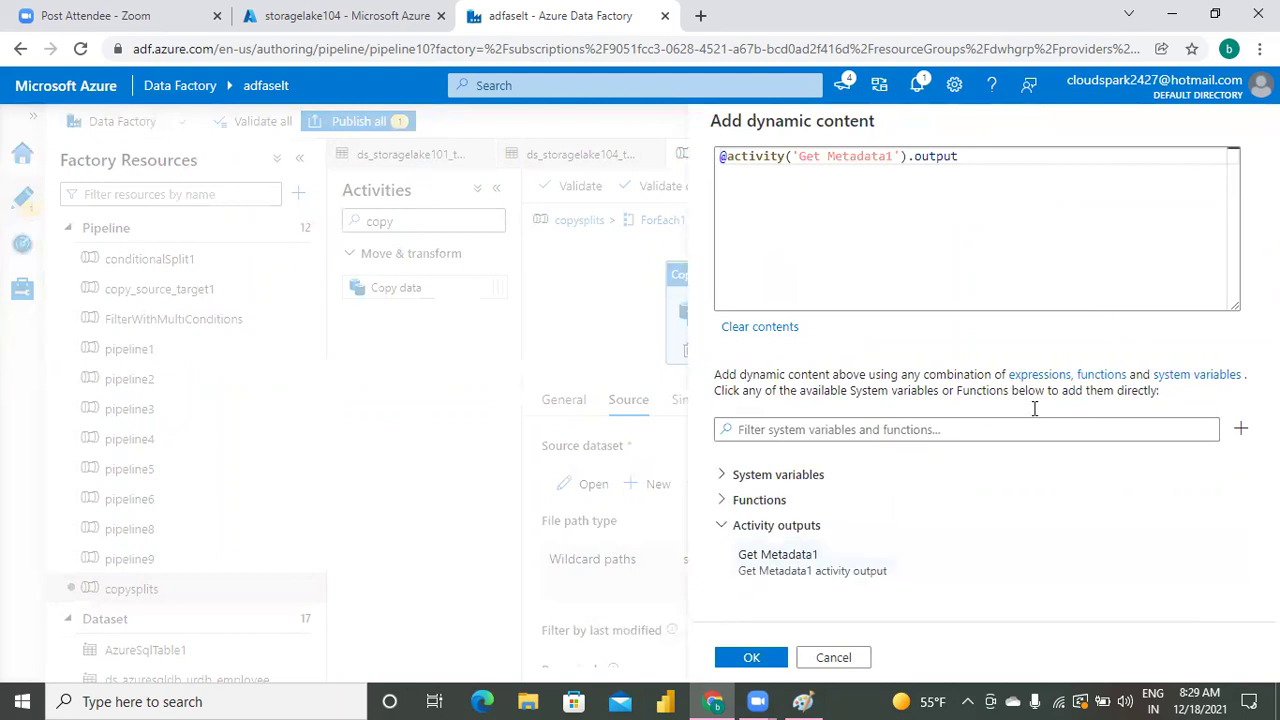
left_click(980, 156)
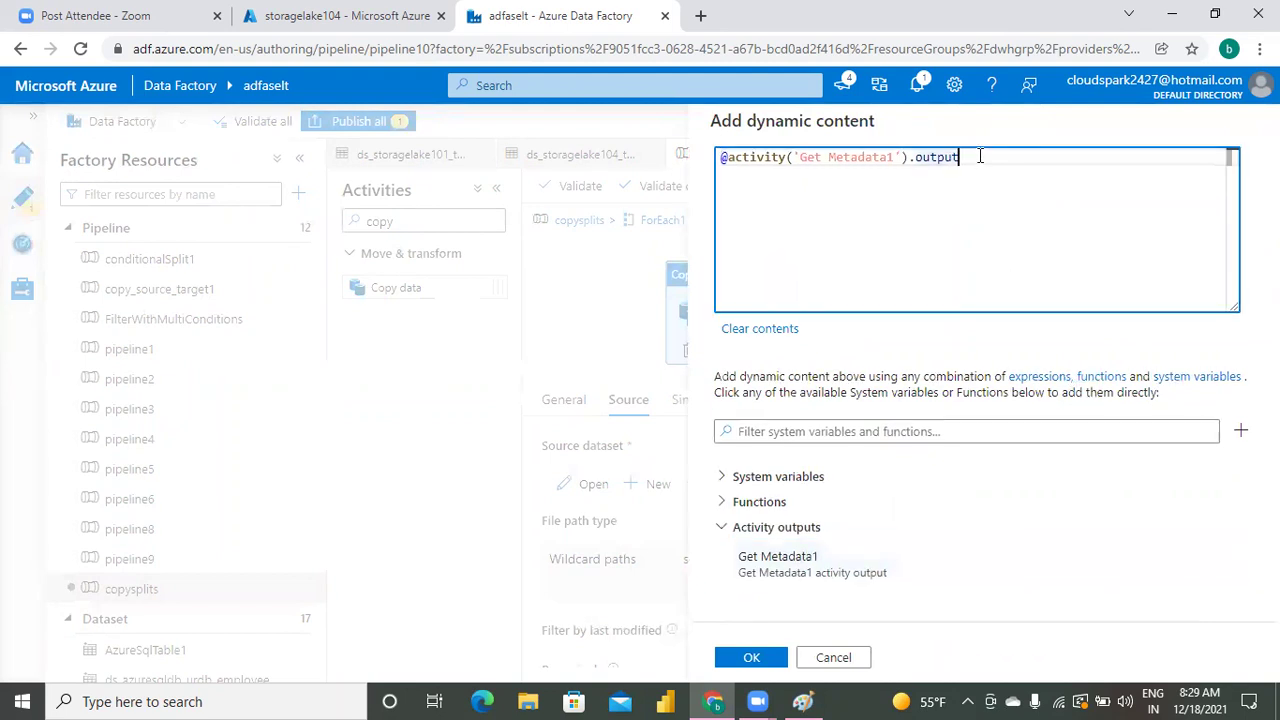
type(".")
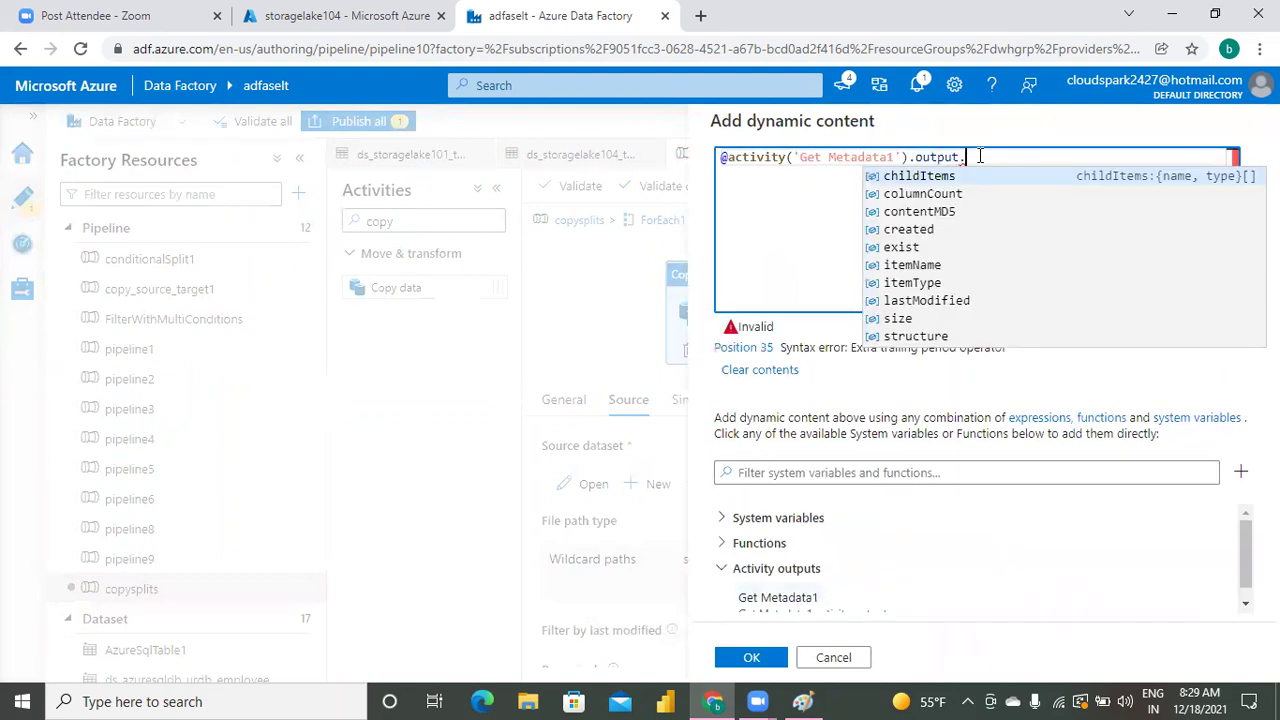
left_click(975, 176)
type(".item().name")
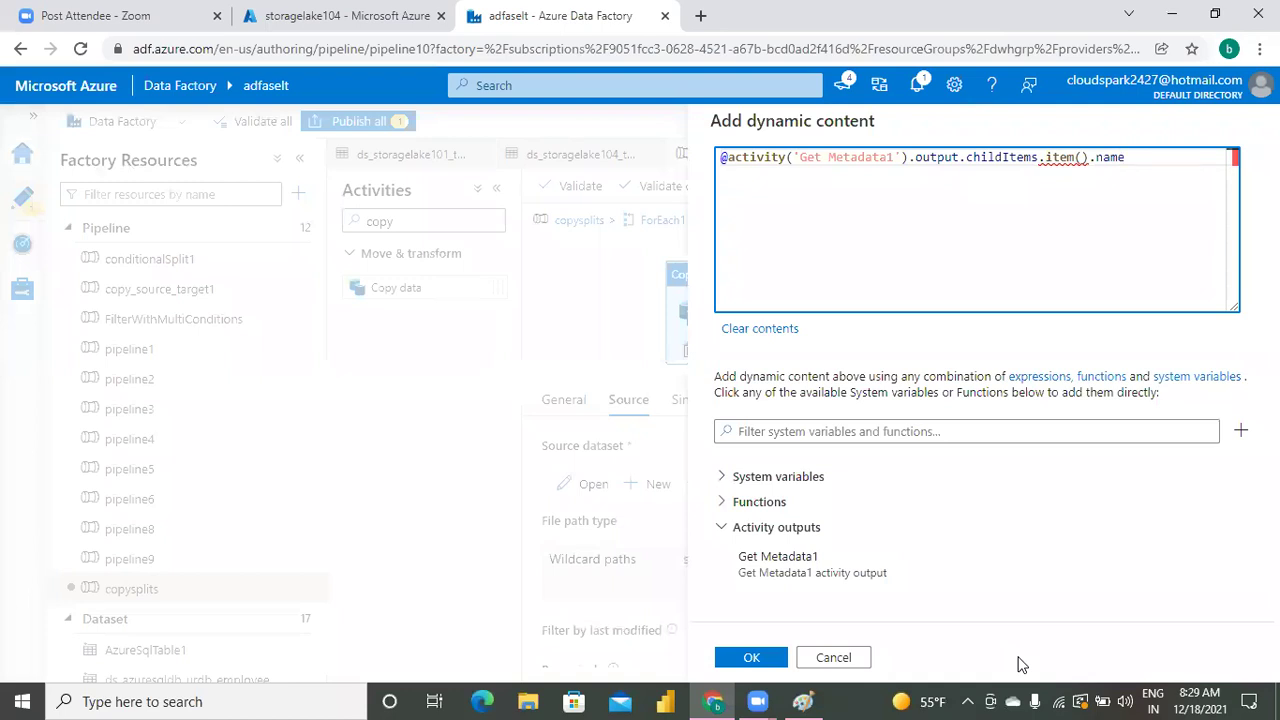
left_click(758, 658)
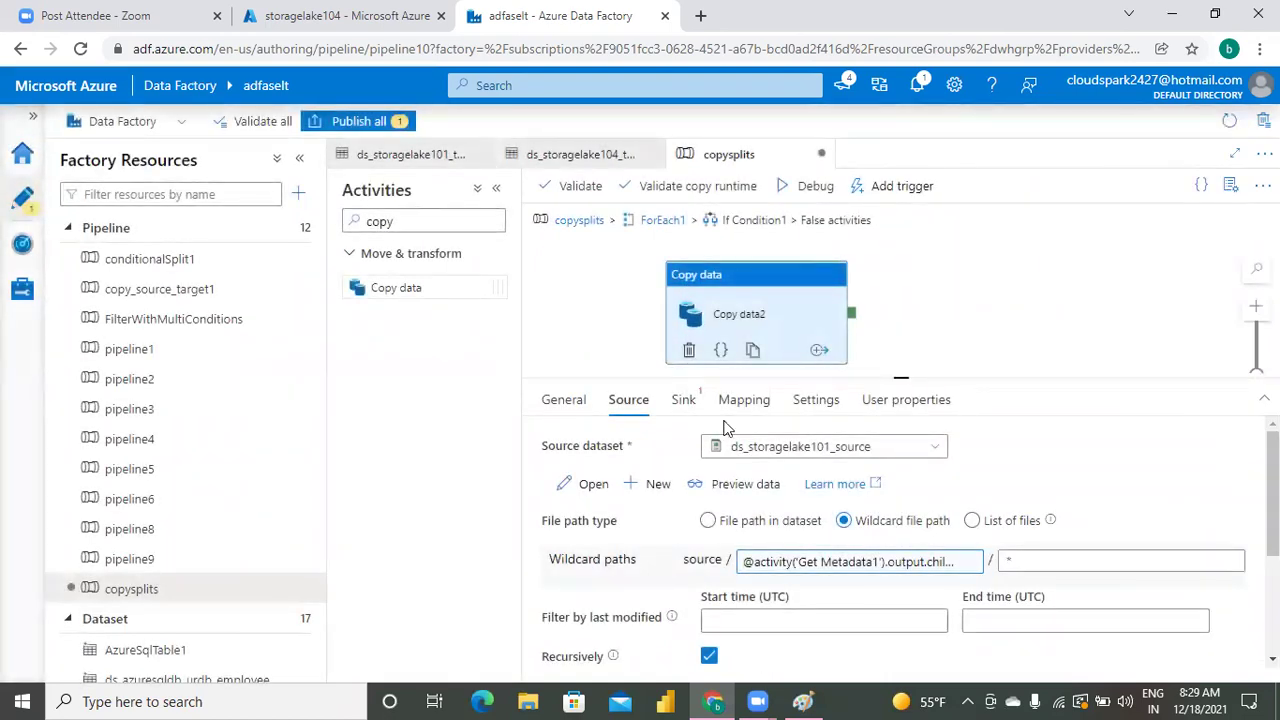
Set the sink dataset of the False-branch Copy data activity to ds_storagelake104_target2
left_click(680, 400)
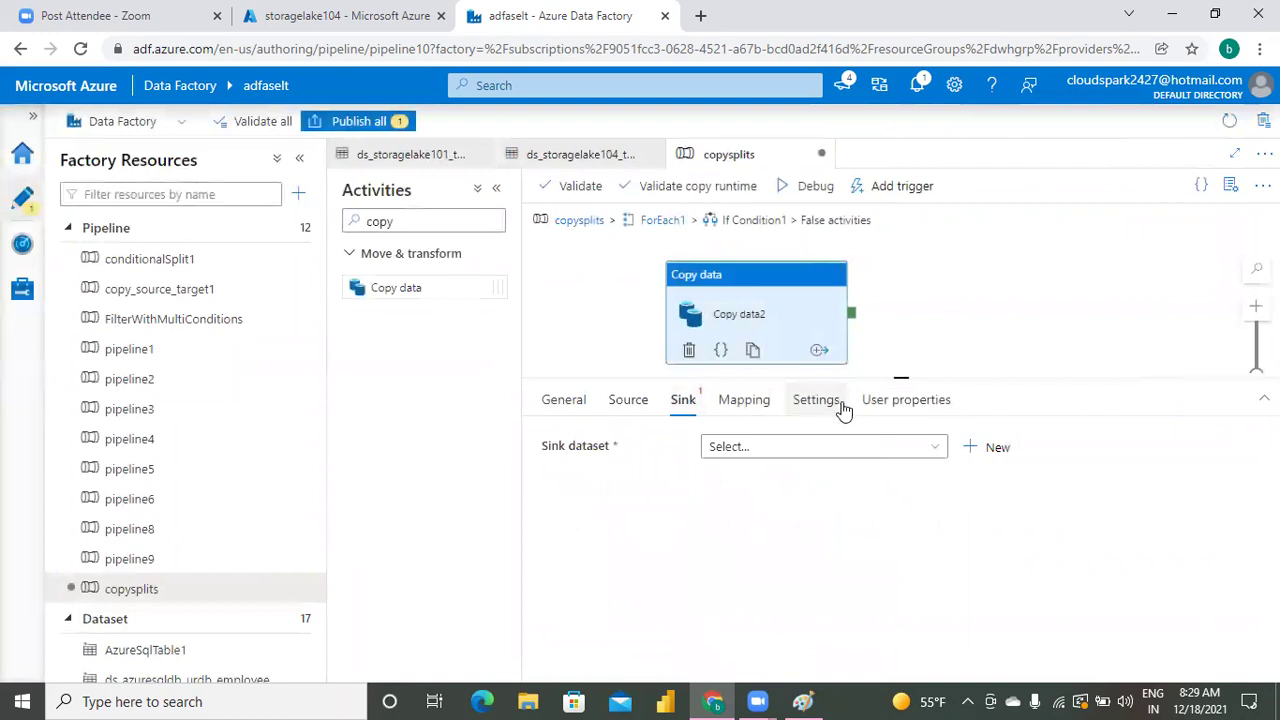
left_click(829, 456)
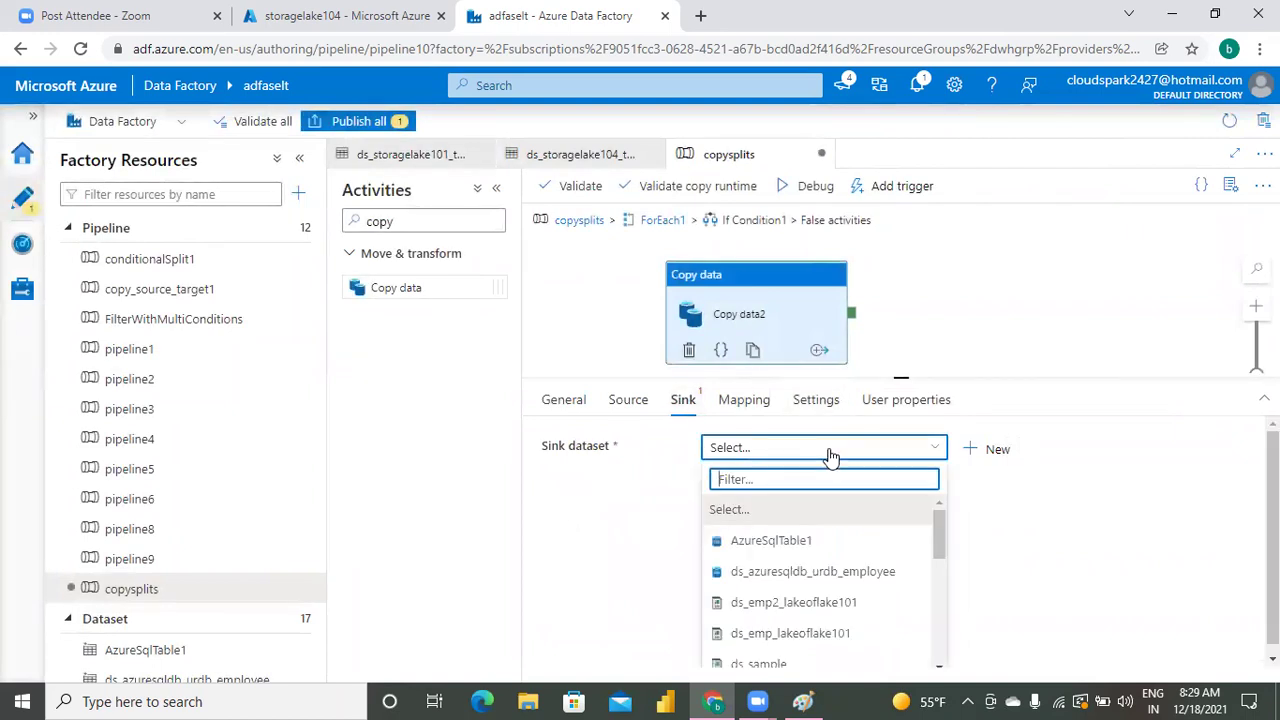
left_click(939, 665)
left_click(939, 665)
left_click(939, 665)
left_click(939, 665)
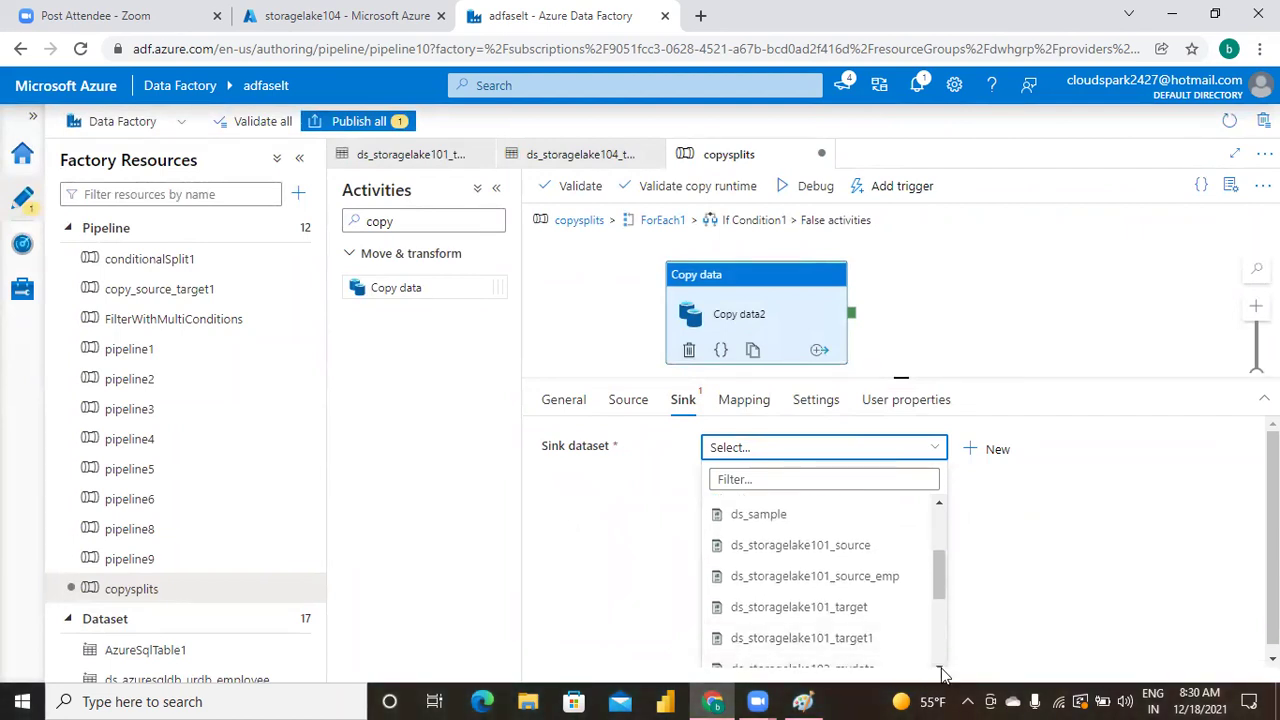
left_click(943, 675)
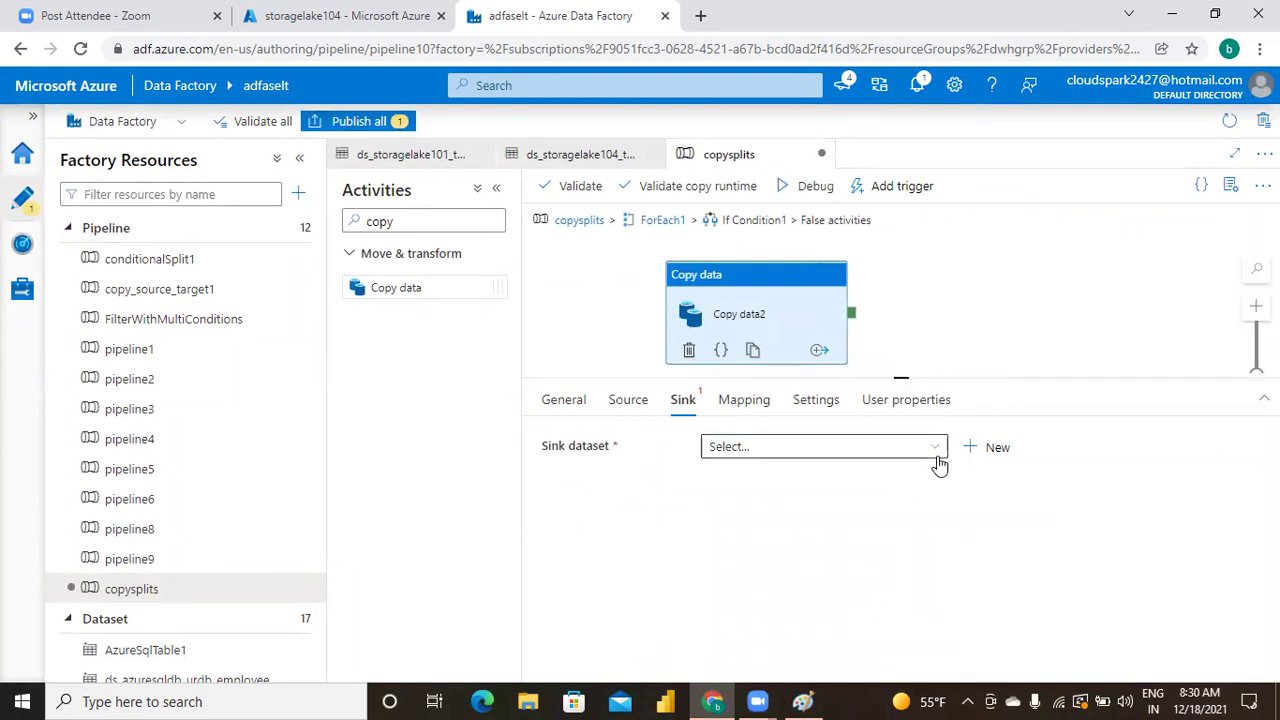
left_click_drag(900, 374, 903, 330)
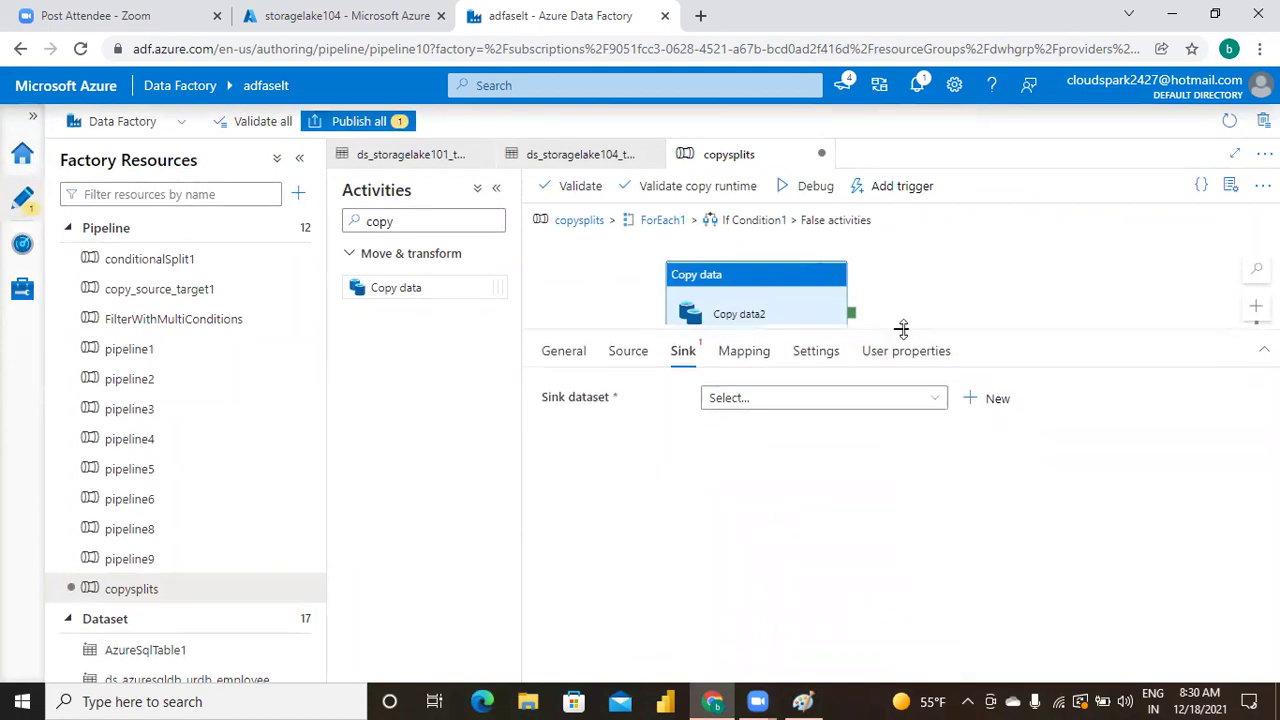
left_click(935, 399)
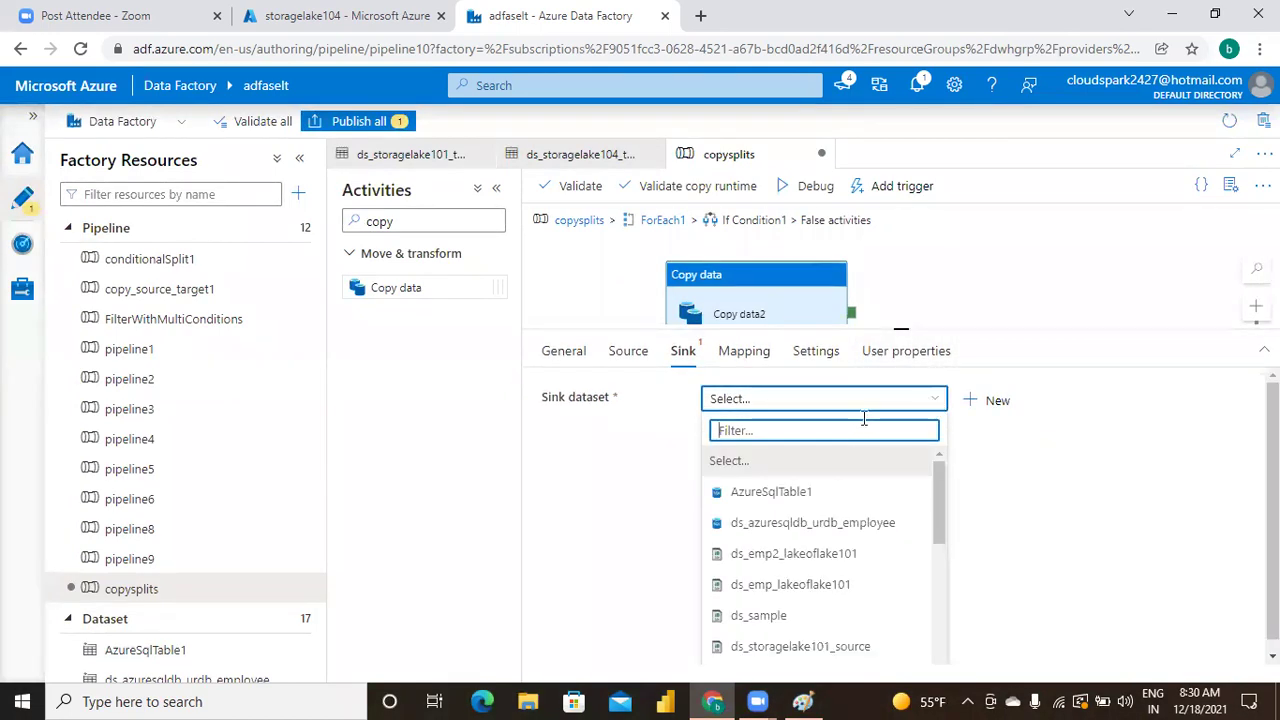
type("target")
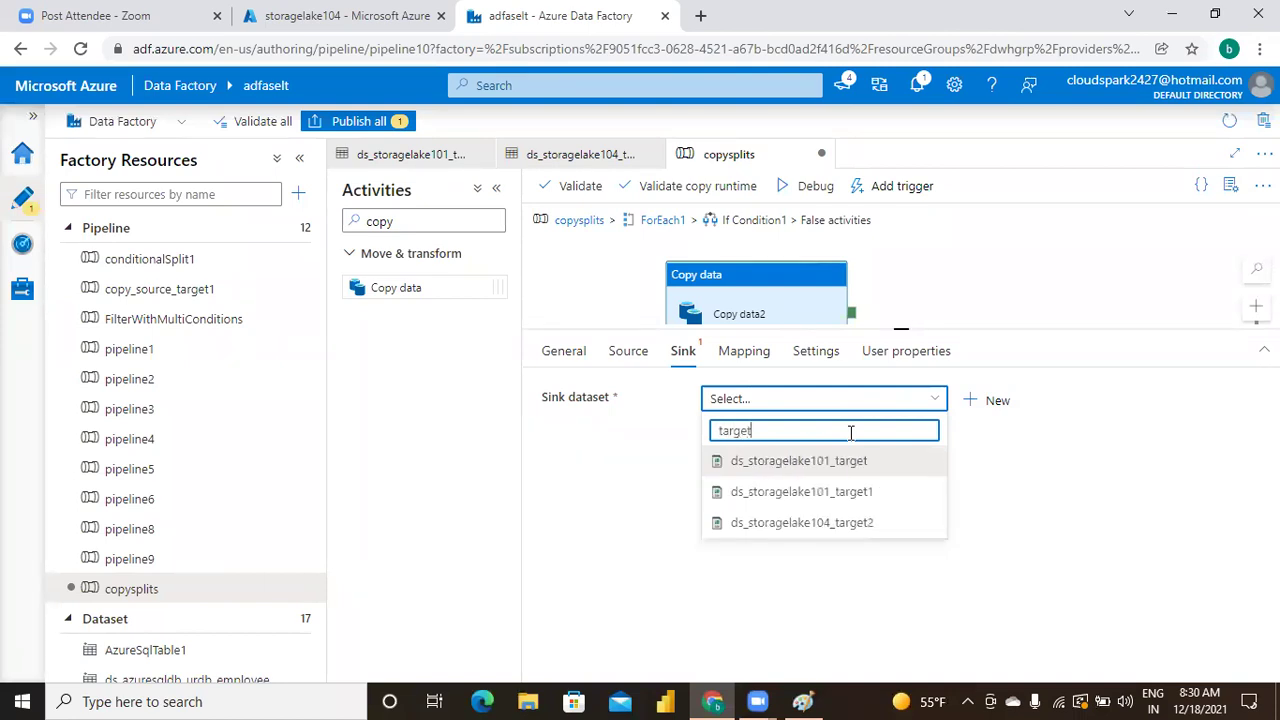
left_click(858, 524)
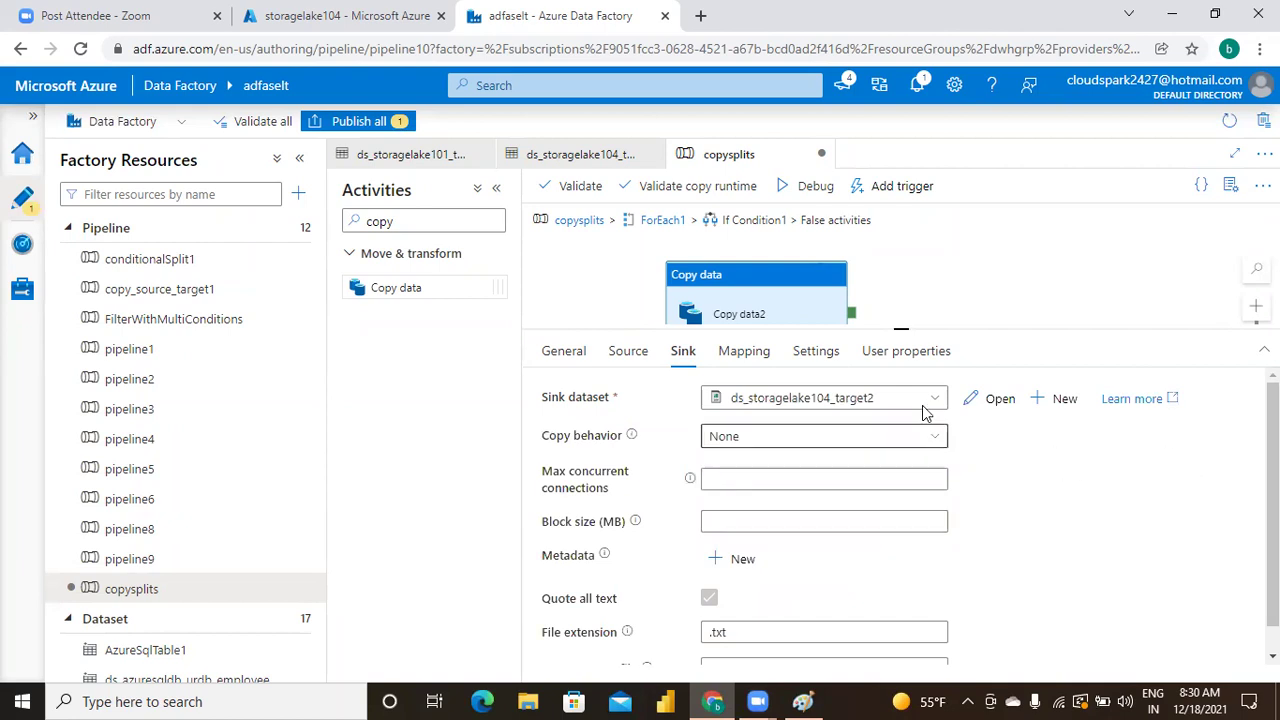
left_click_drag(903, 327, 910, 458)
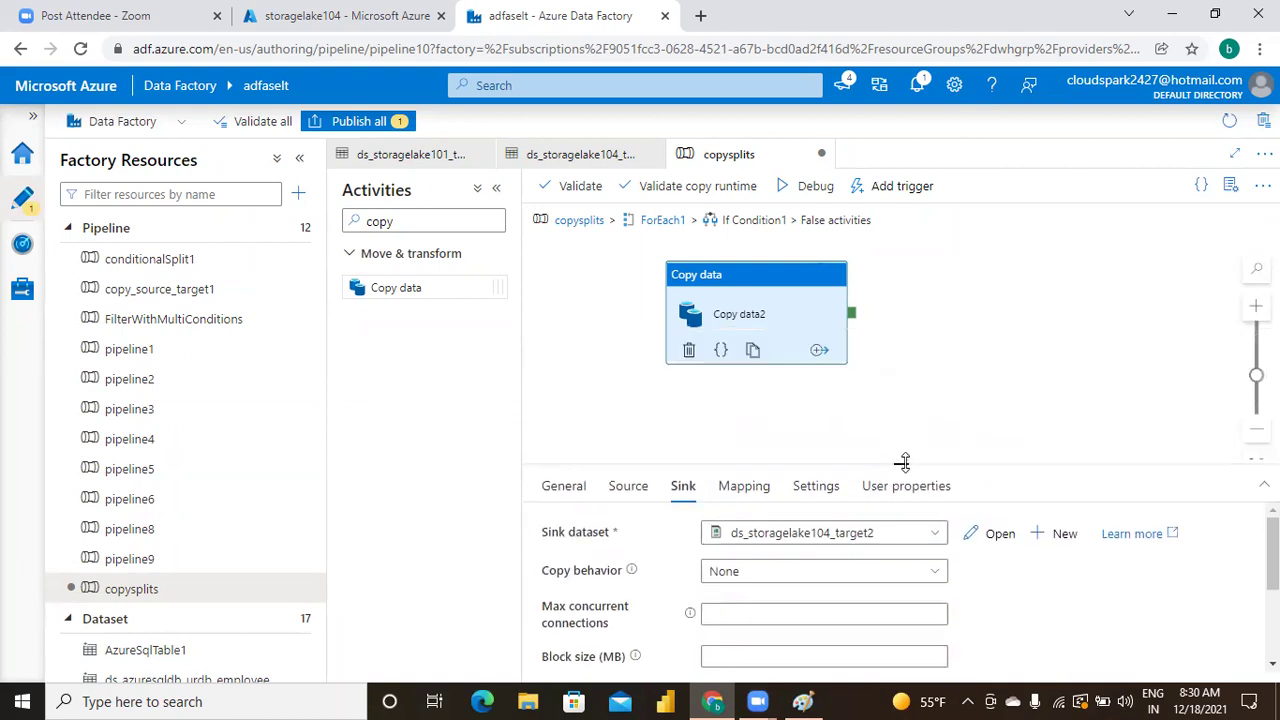
left_click(1010, 388)
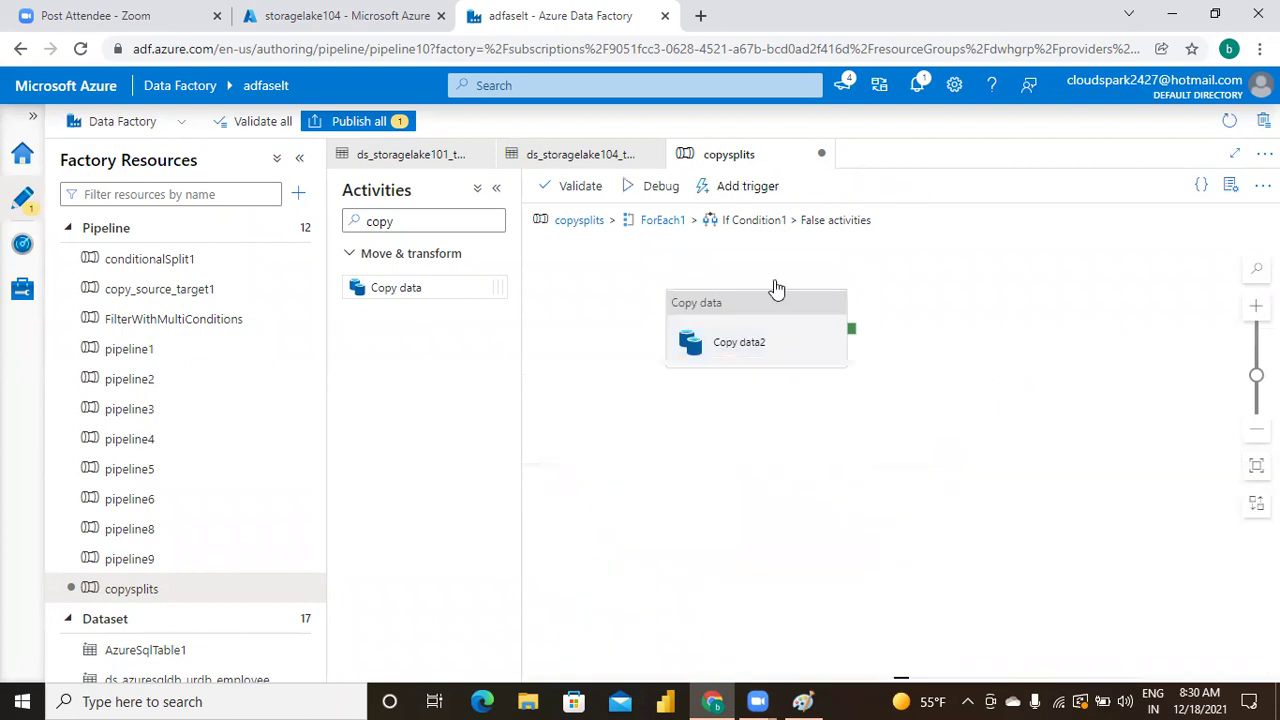
Validate the copysplits pipeline from its top level and start a debug run
left_click(668, 223)
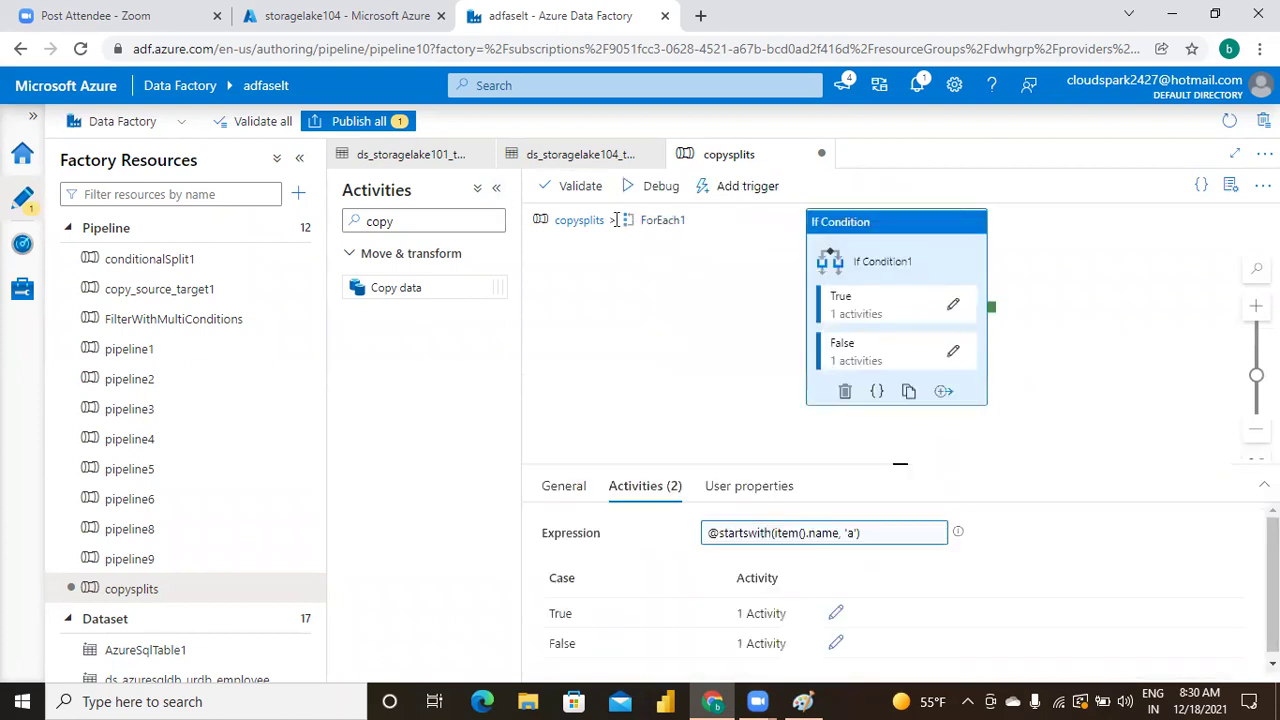
left_click(586, 223)
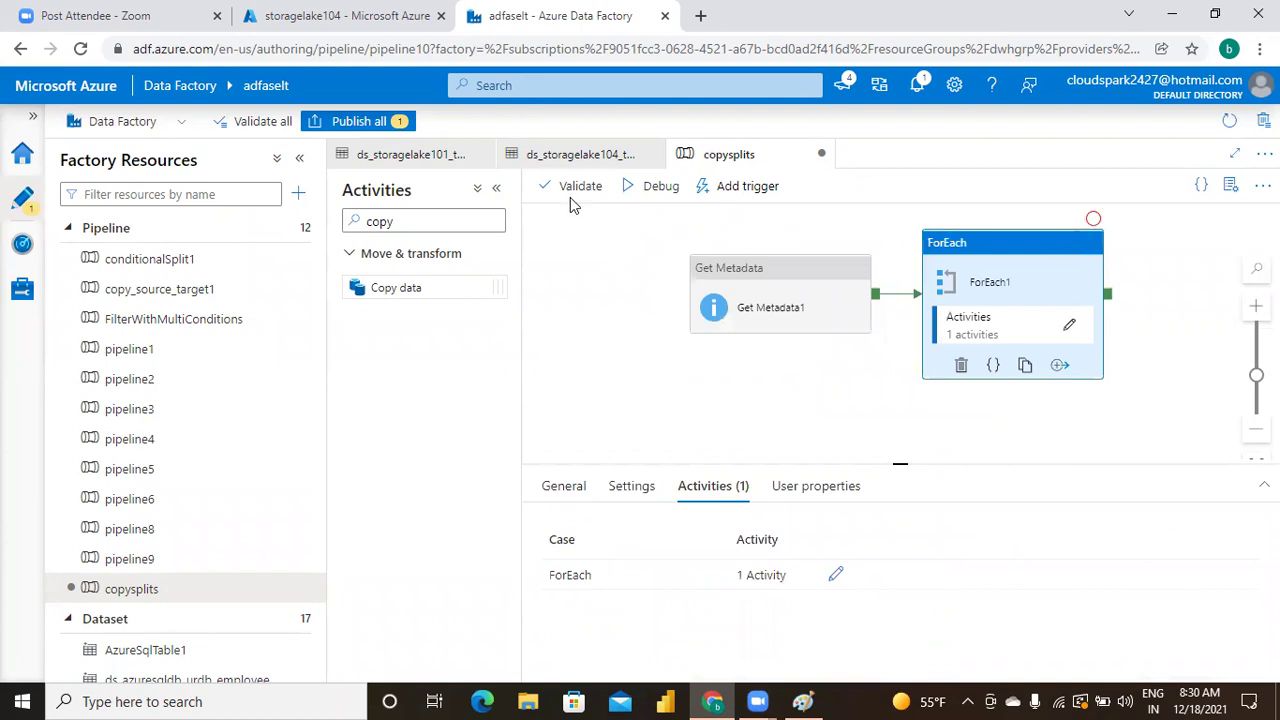
left_click(567, 189)
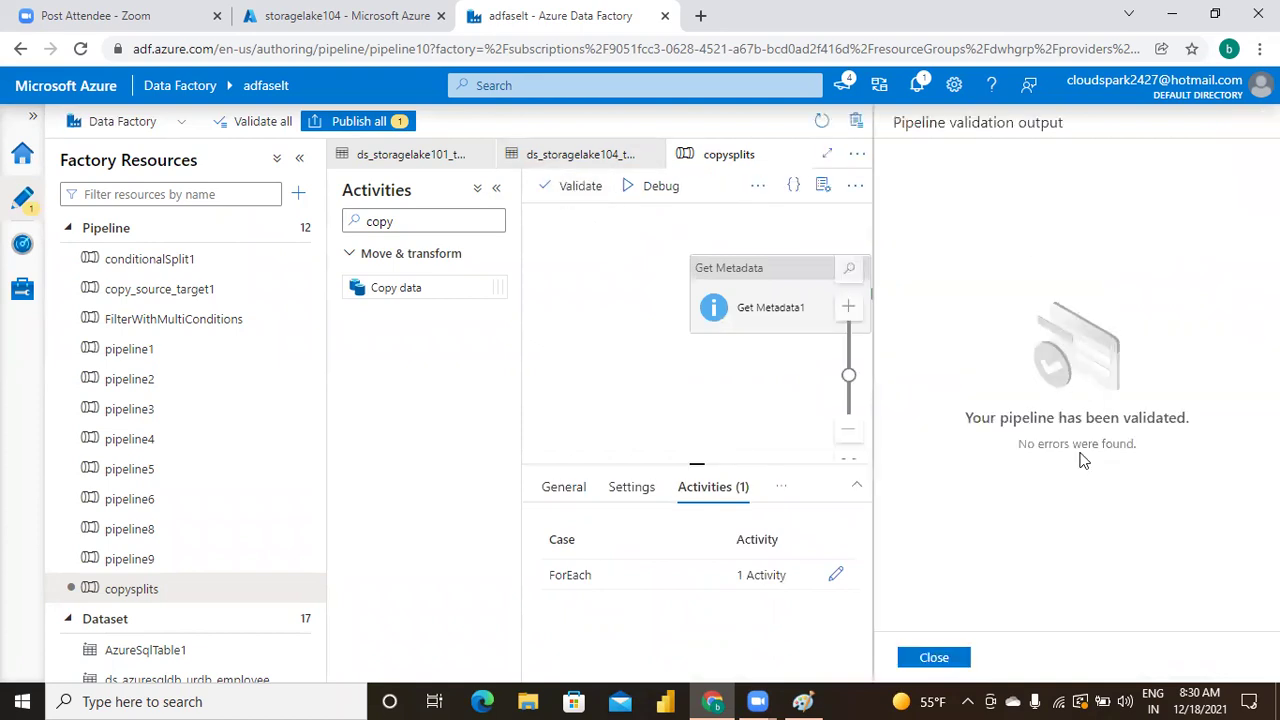
left_click(936, 658)
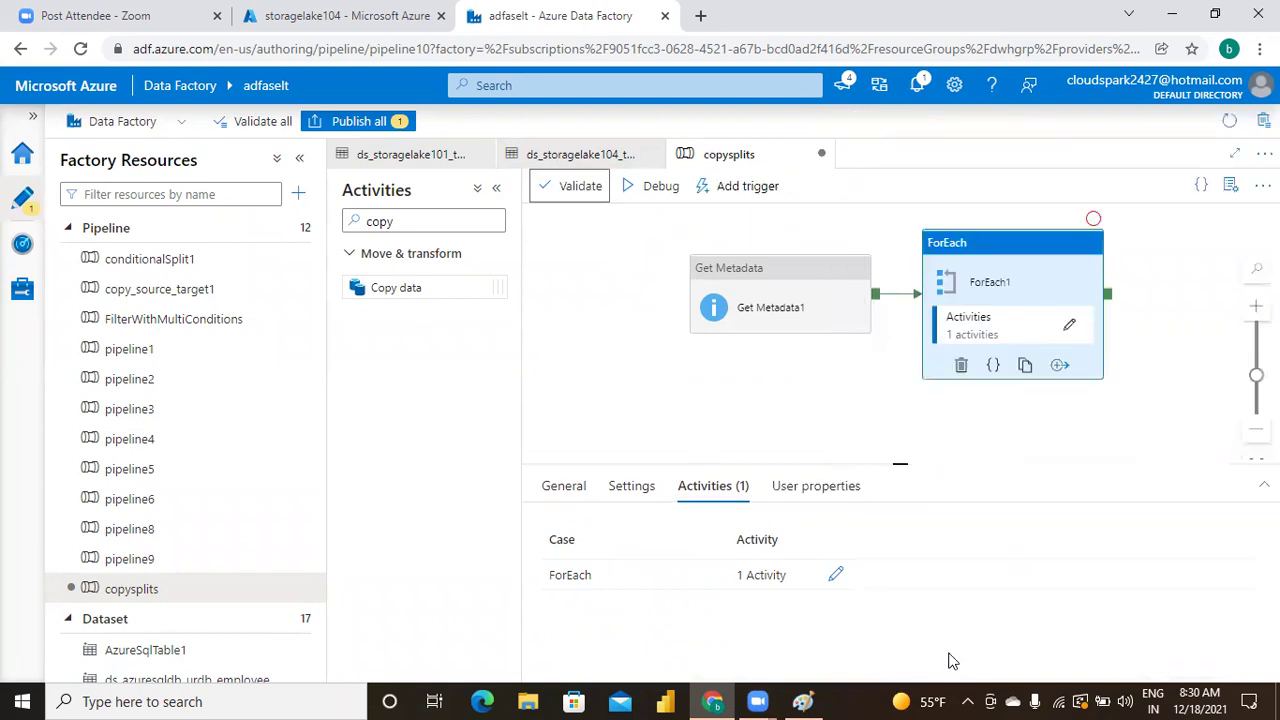
left_click(679, 195)
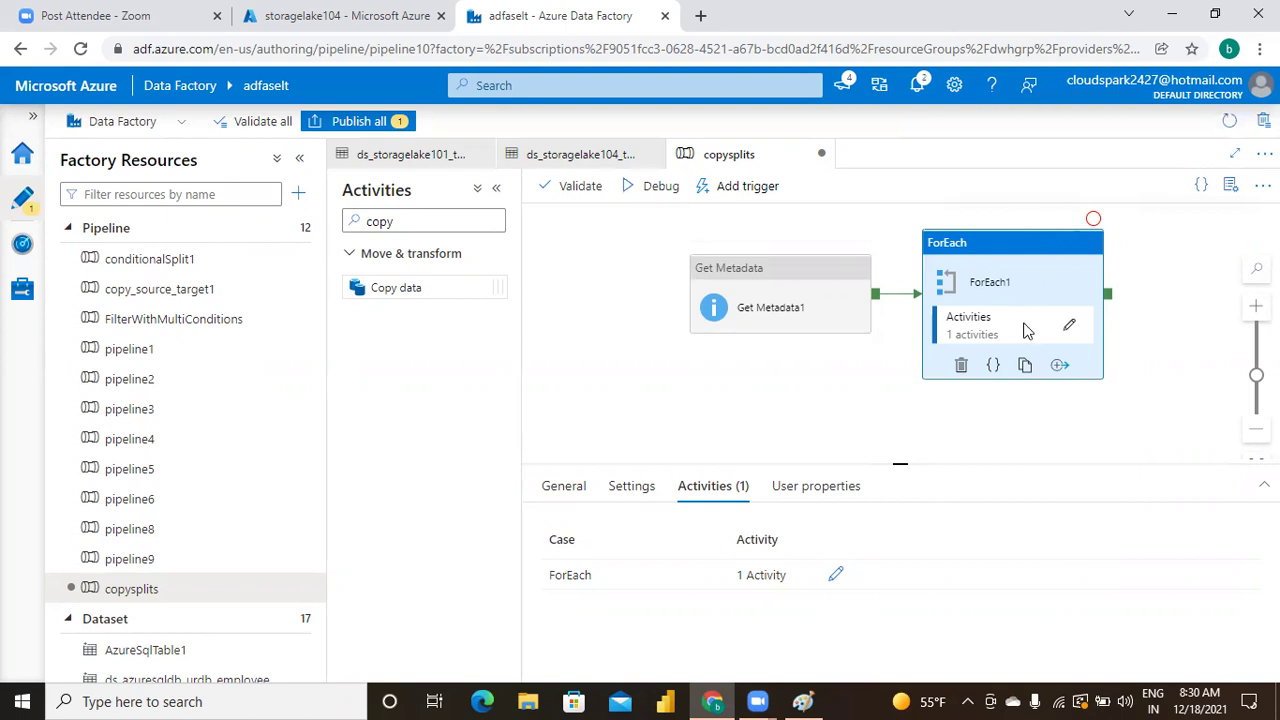
left_click(1064, 330)
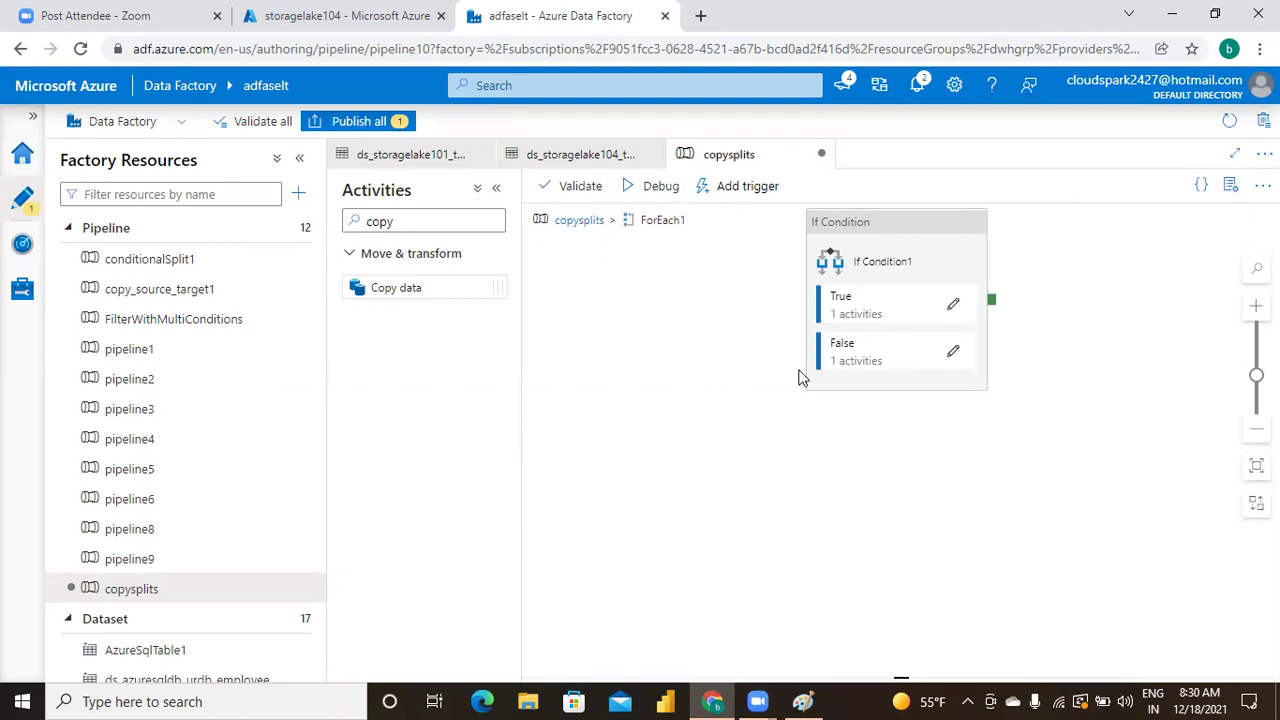
left_click(955, 306)
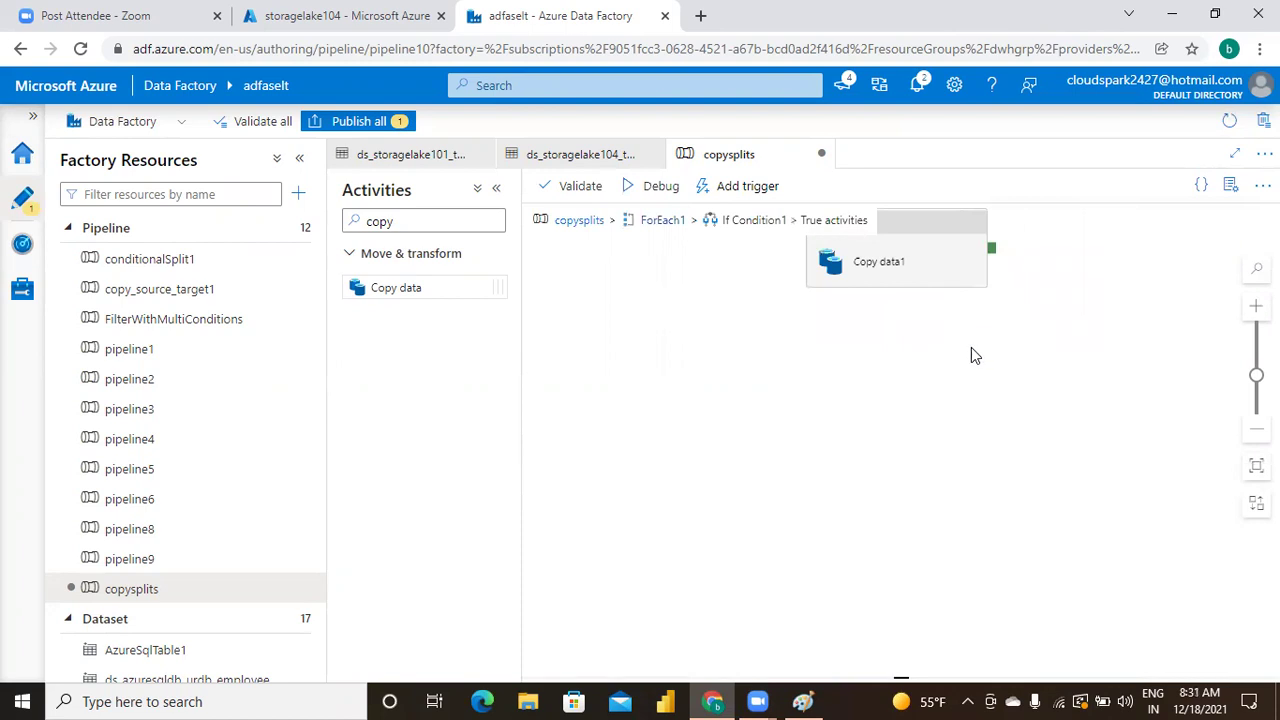
left_click(879, 280)
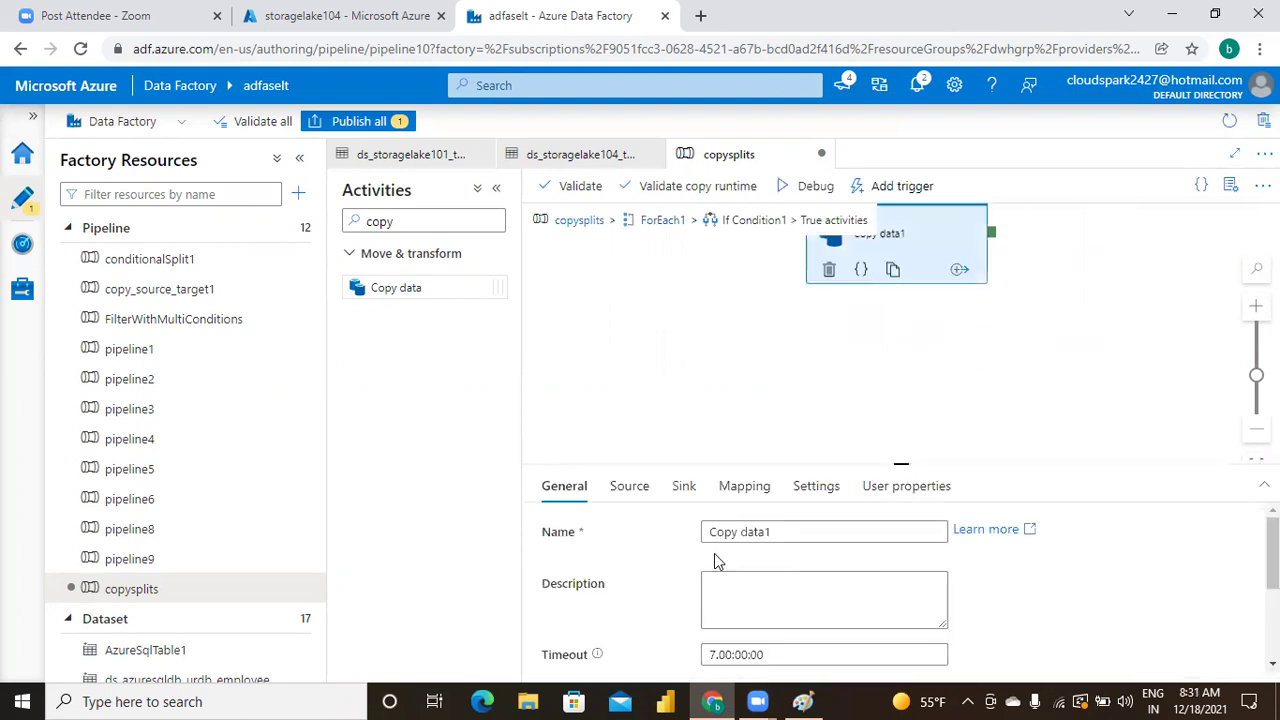
left_click(625, 487)
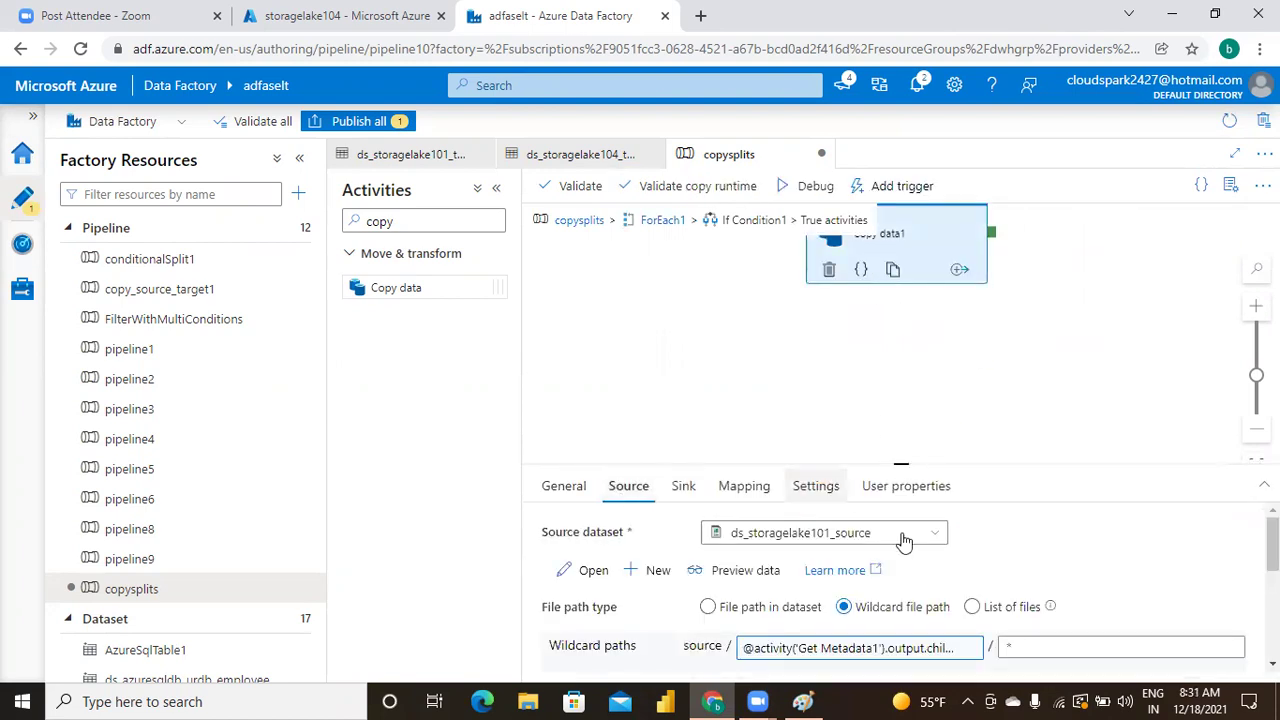
left_click(945, 647)
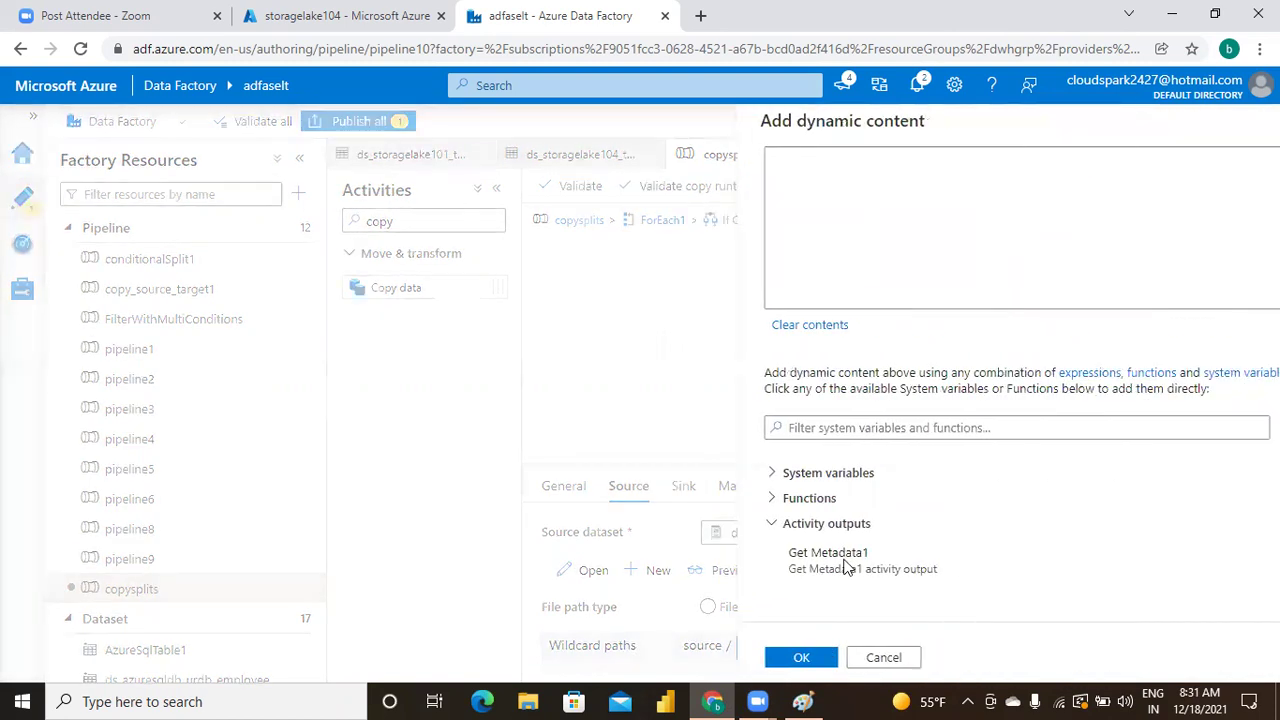
left_click(1142, 155)
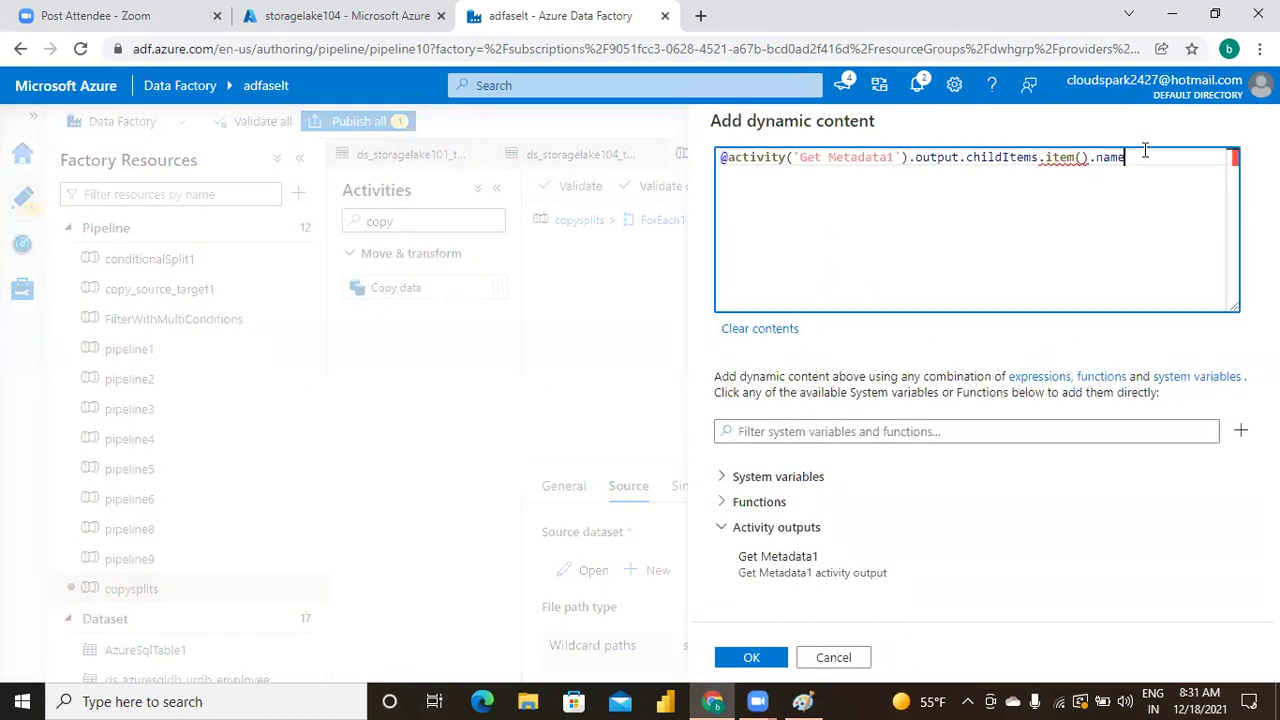
mouse_move(1048, 156)
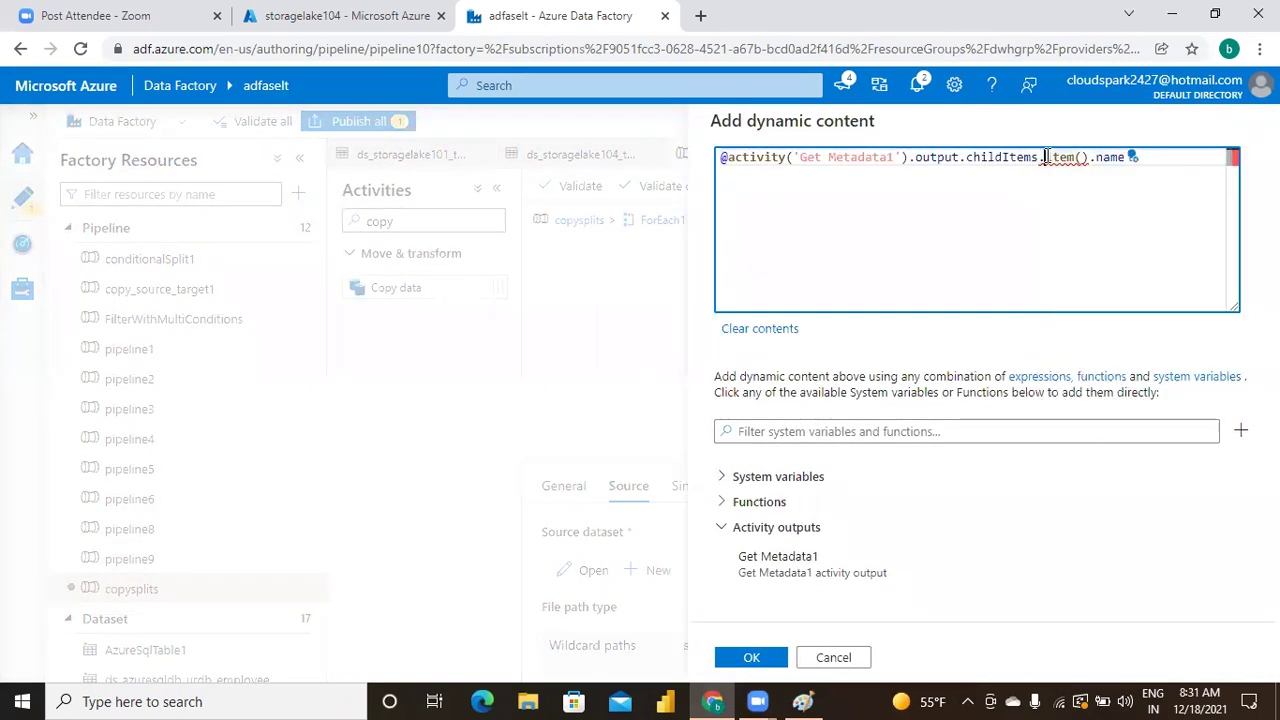
left_click(1047, 156)
key("BackSpace")
key("BackSpace")
key("BackSpace")
key("BackSpace")
key("BackSpace")
key("BackSpace")
key("BackSpace")
key("BackSpace")
key("BackSpace")
key("BackSpace")
key("BackSpace")
key("BackSpace")
key("BackSpace")
key("BackSpace")
key("BackSpace")
key("BackSpace")
key("BackSpace")
key("BackSpace")
key("BackSpace")
key("BackSpace")
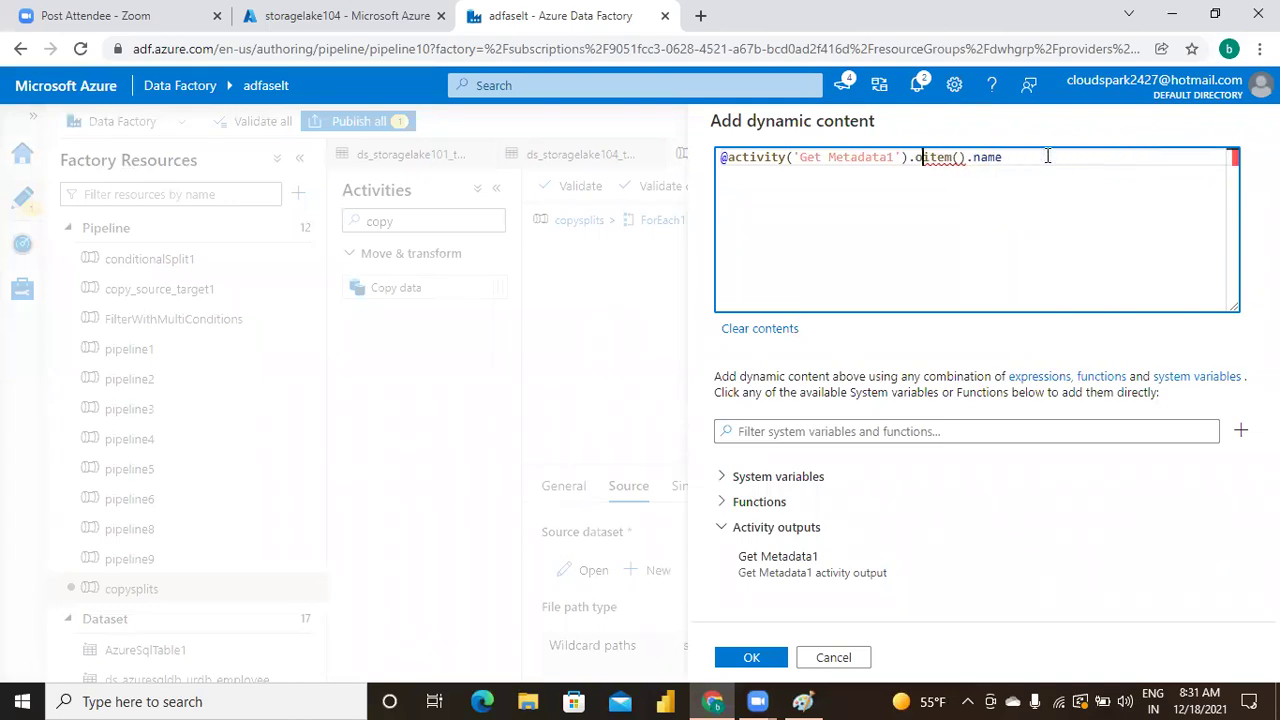
type("@")
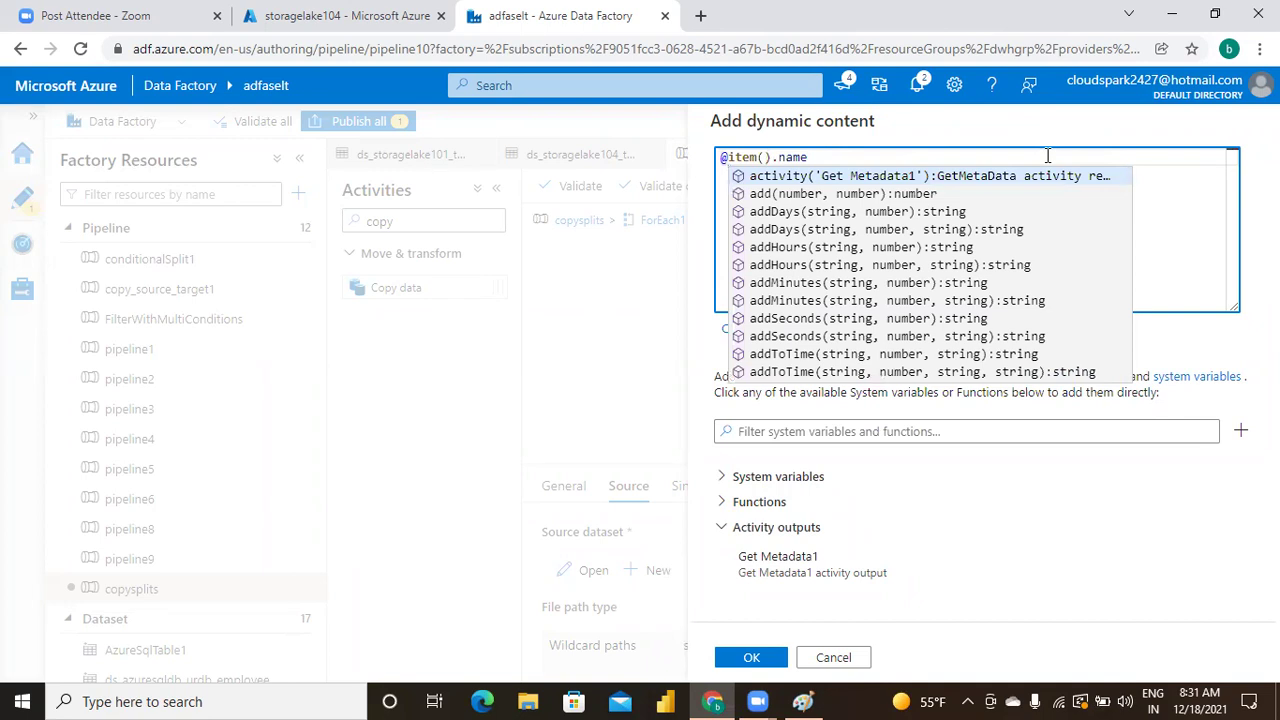
left_click(1191, 263)
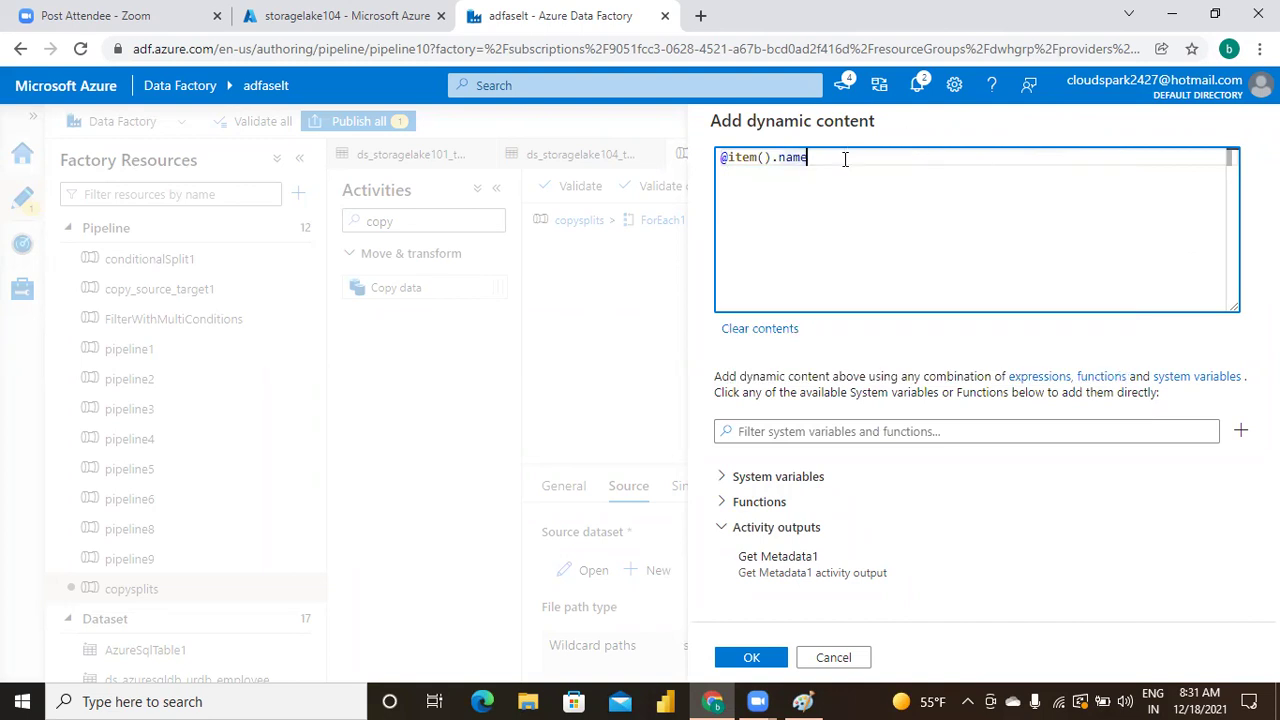
key("BackSpace")
key("BackSpace")
key("BackSpace")
key("BackSpace")
key("BackSpace")
key("BackSpace")
key("BackSpace")
key("BackSpace")
key("BackSpace")
key("BackSpace")
key("BackSpace")
type("ite")
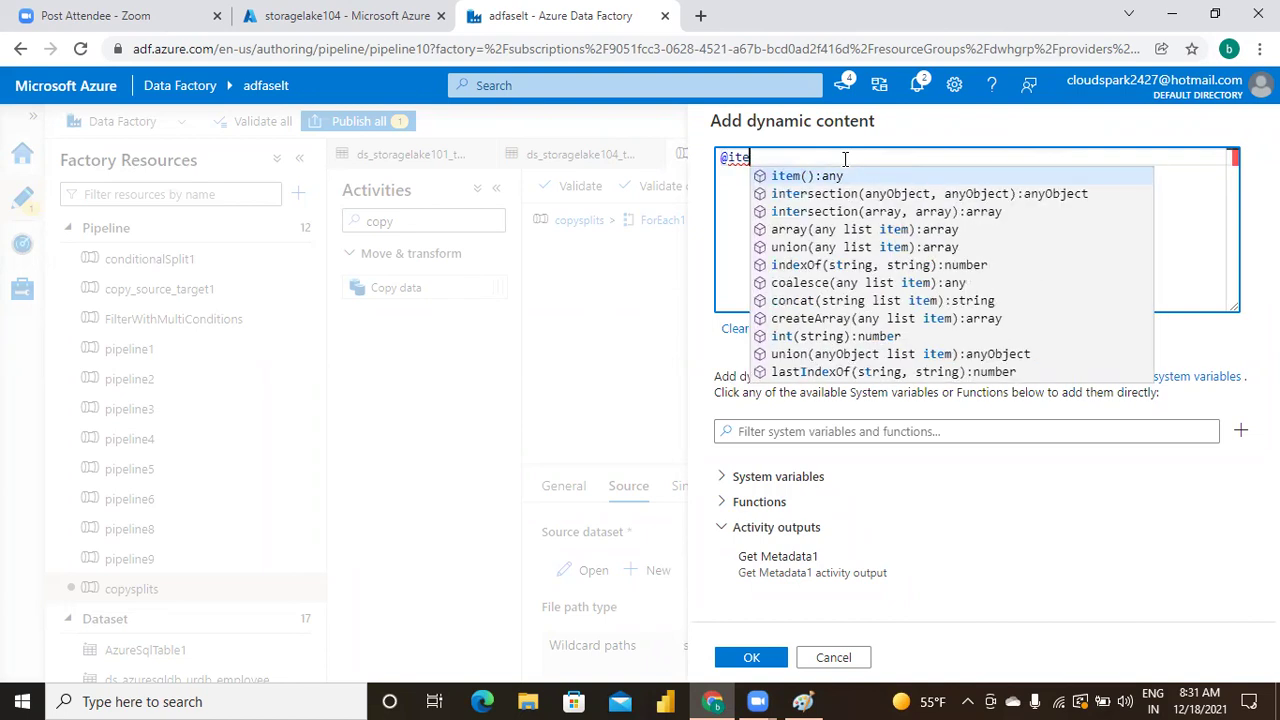
type("m()")
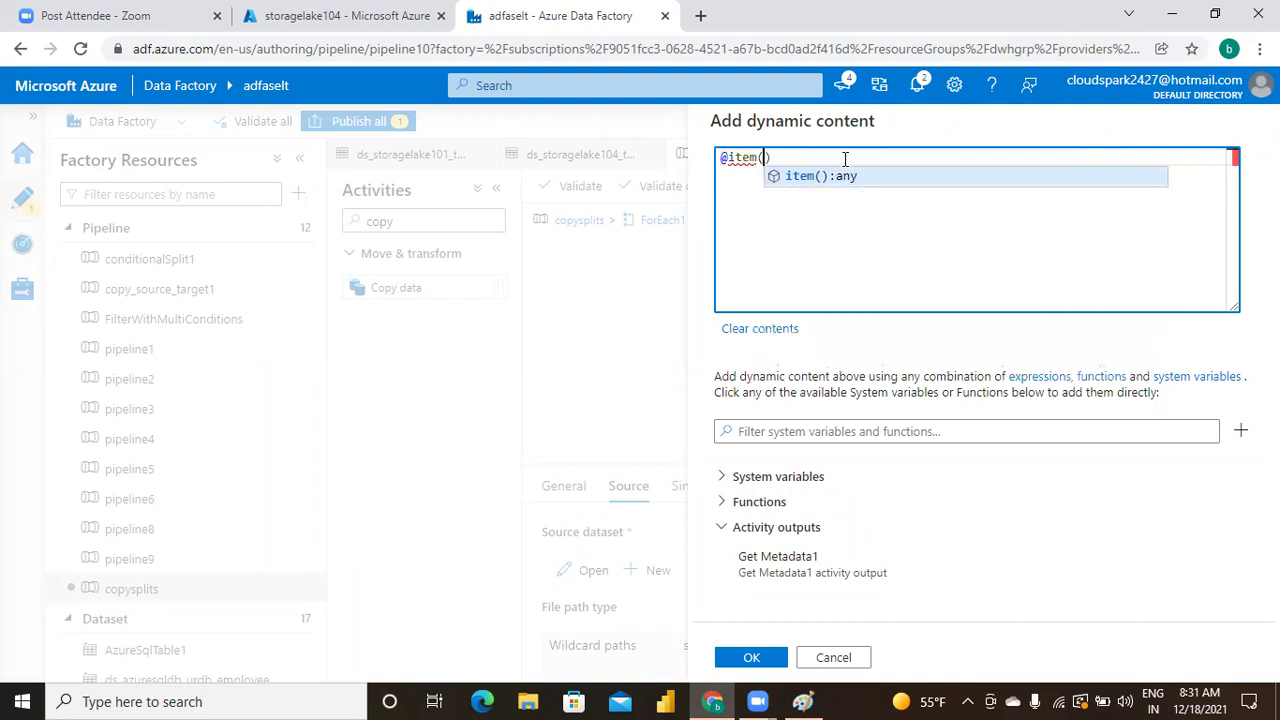
type(".name")
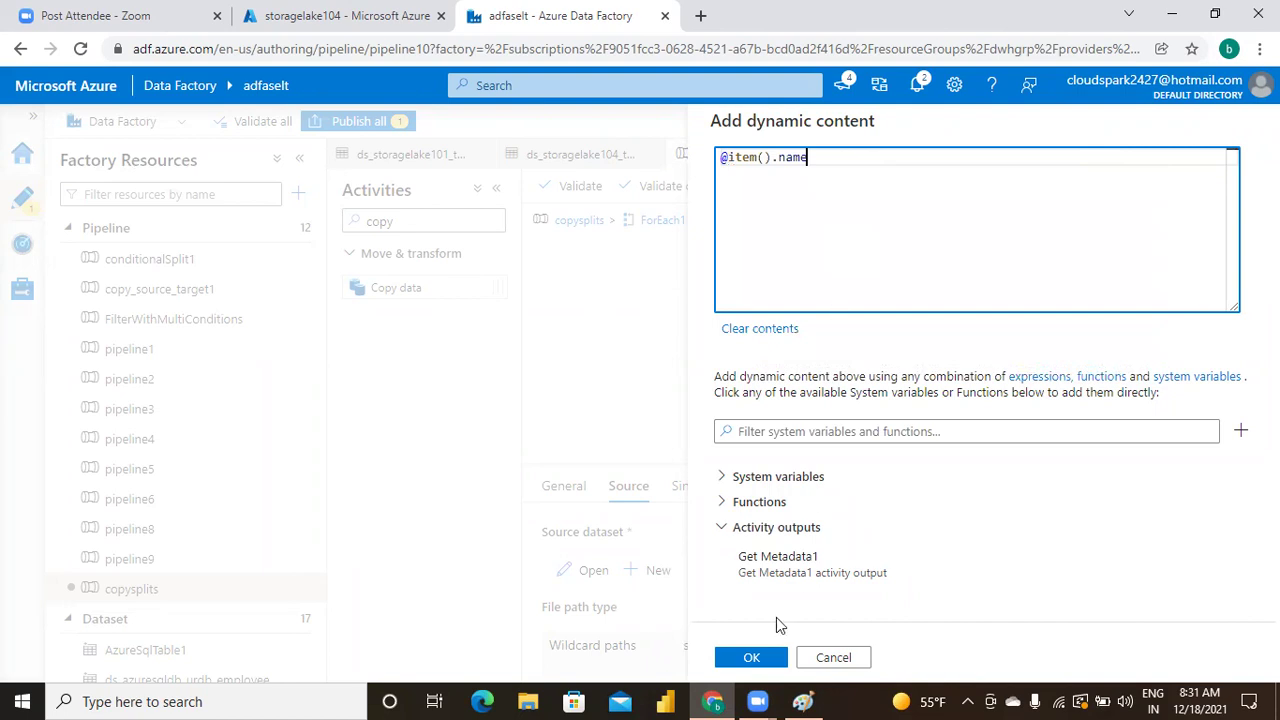
left_click(752, 659)
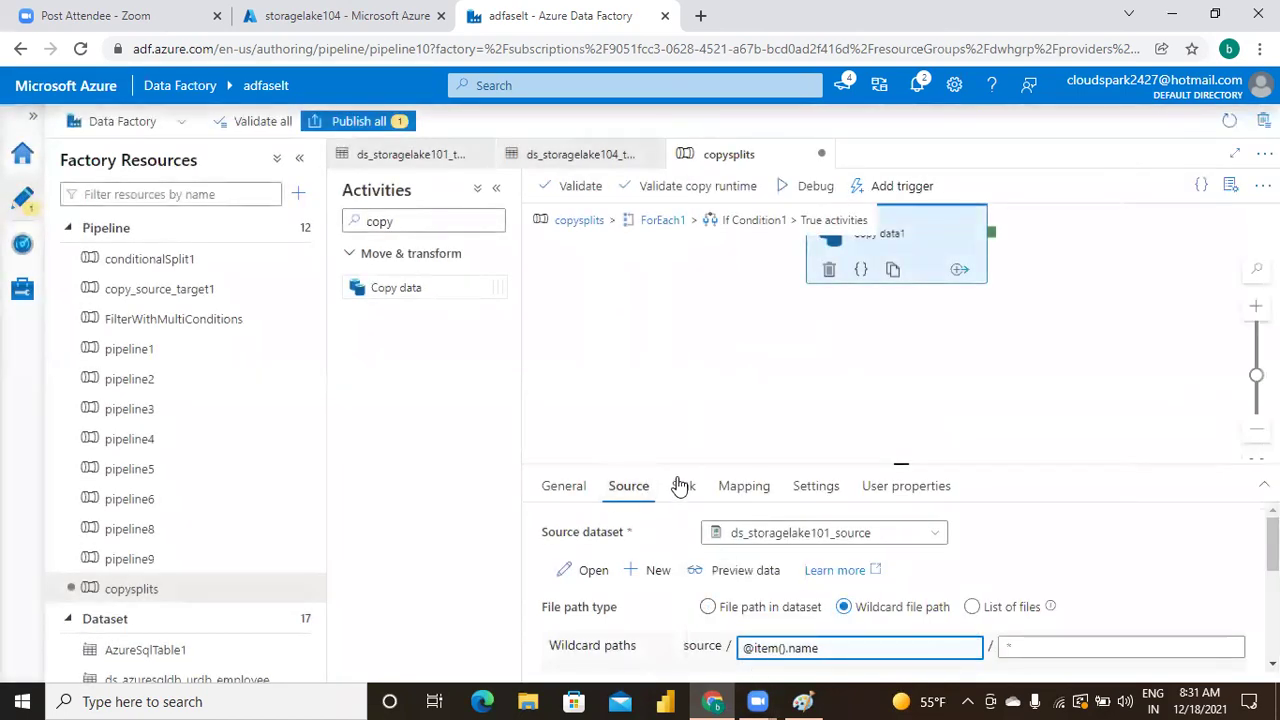
left_click(804, 330)
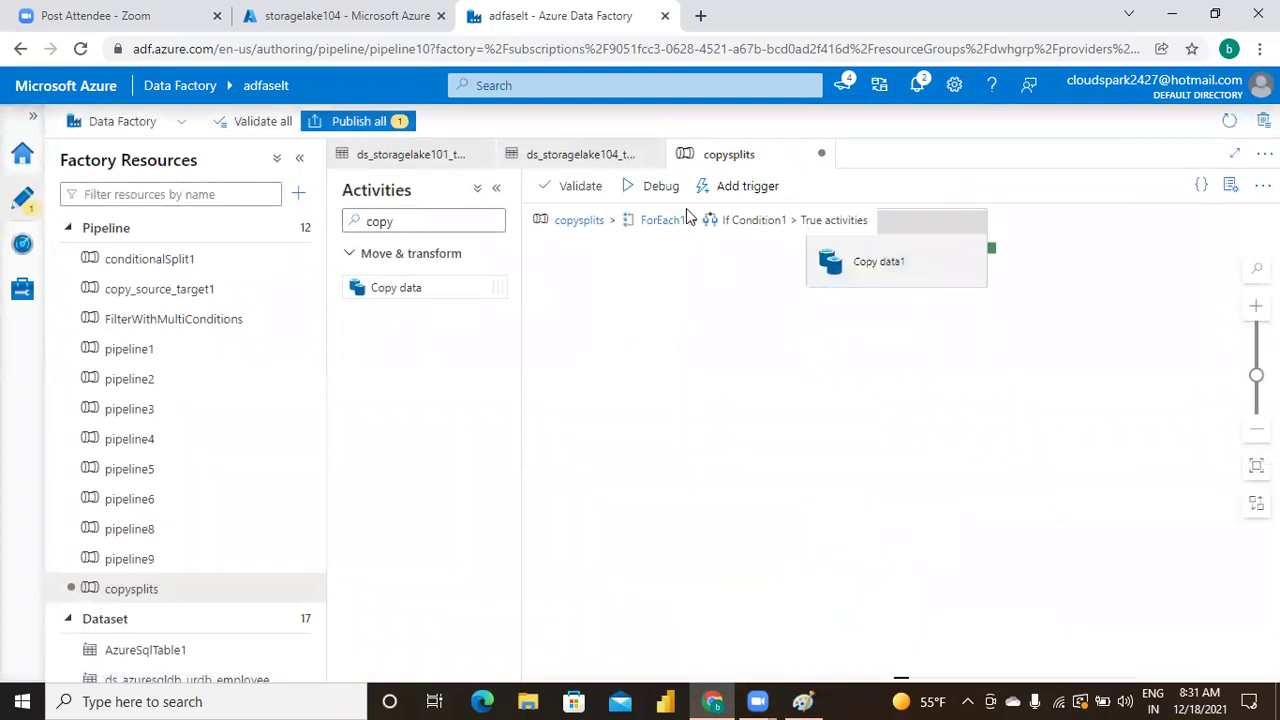
left_click(661, 222)
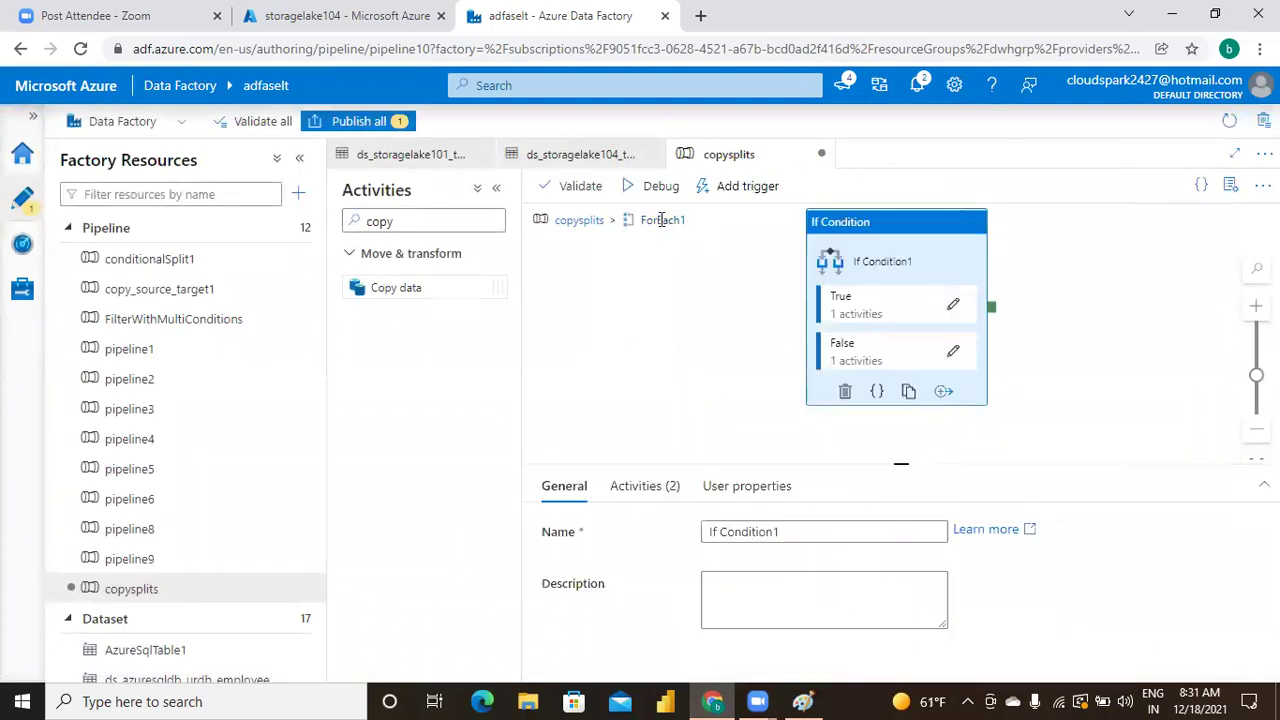
left_click(952, 355)
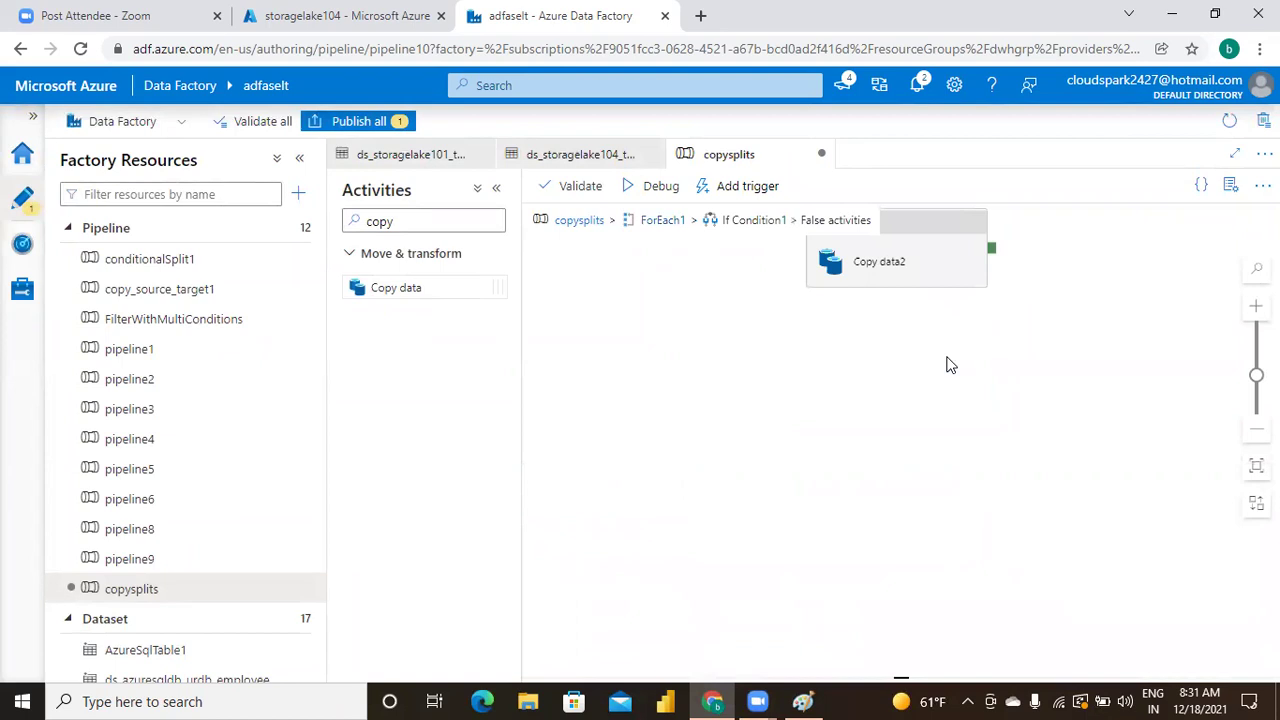
left_click(918, 272)
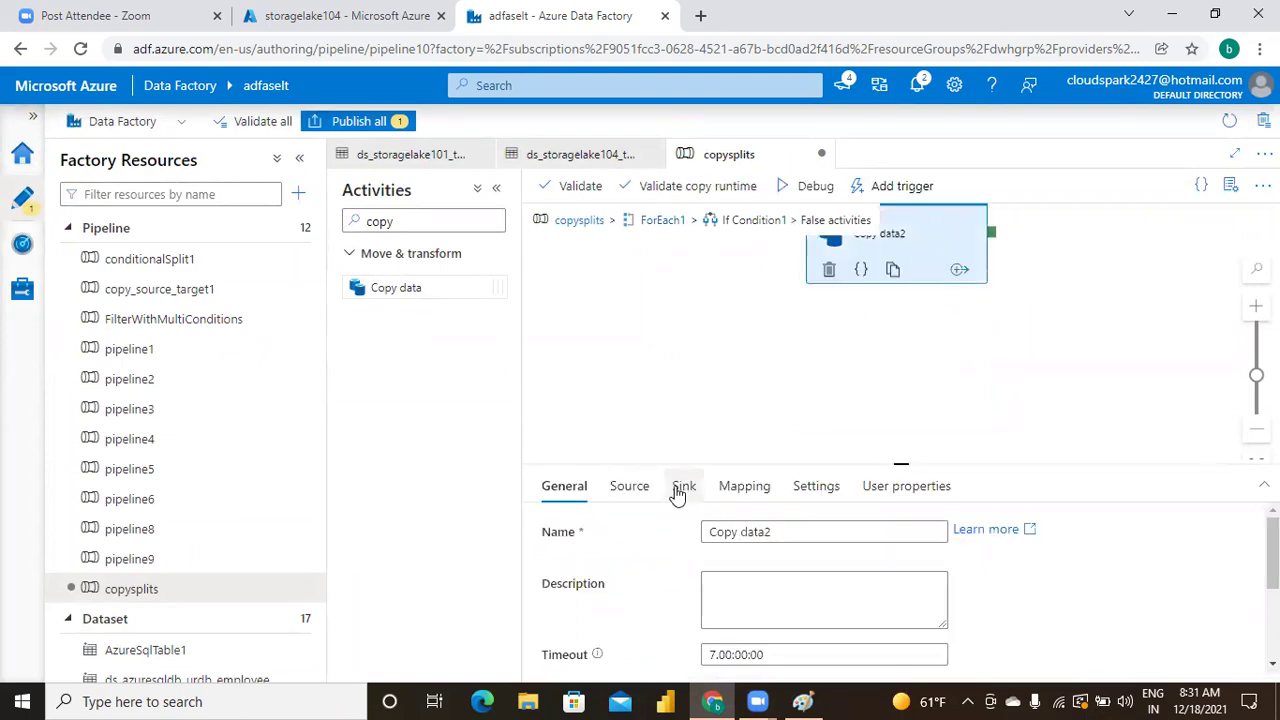
left_click(617, 489)
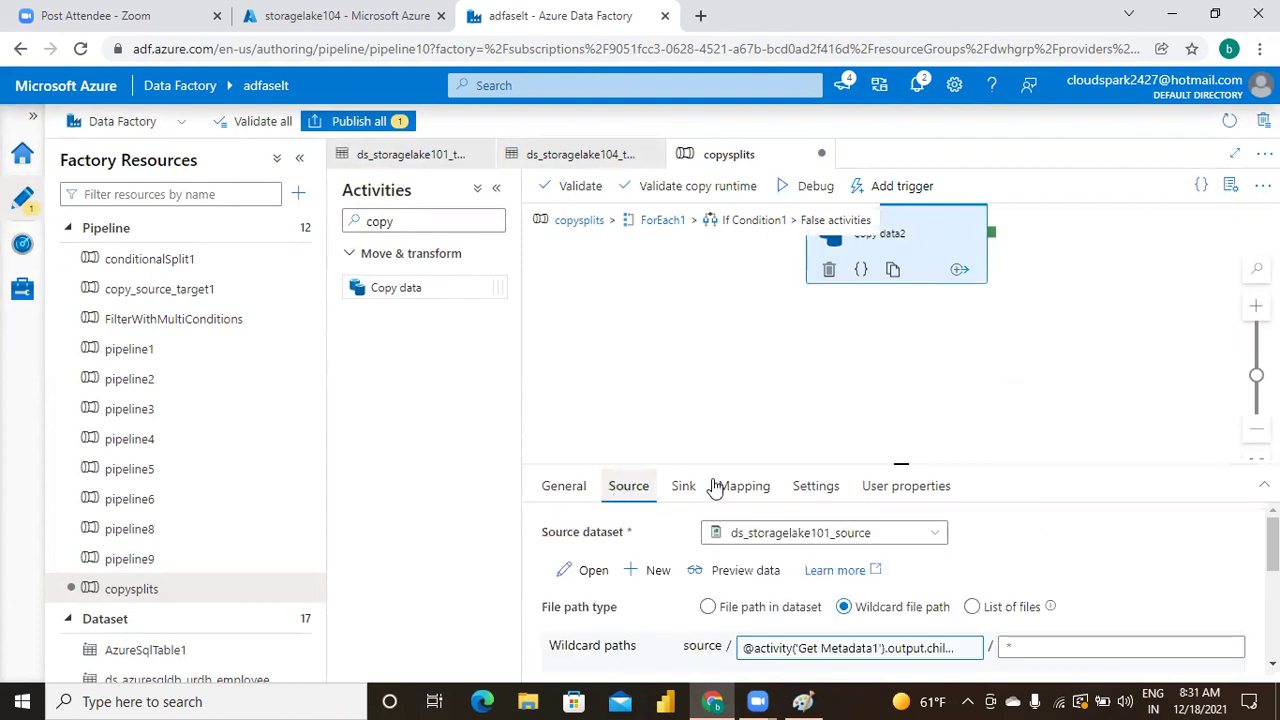
left_click(942, 650)
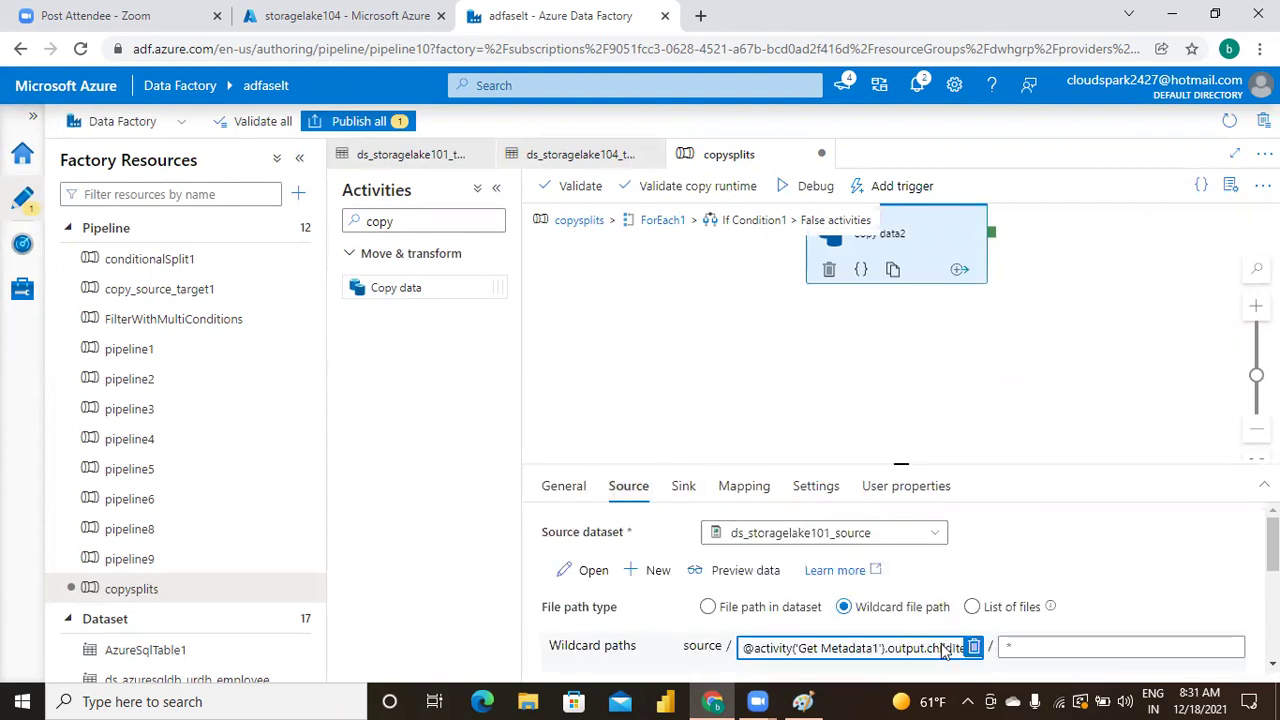
left_click(942, 650)
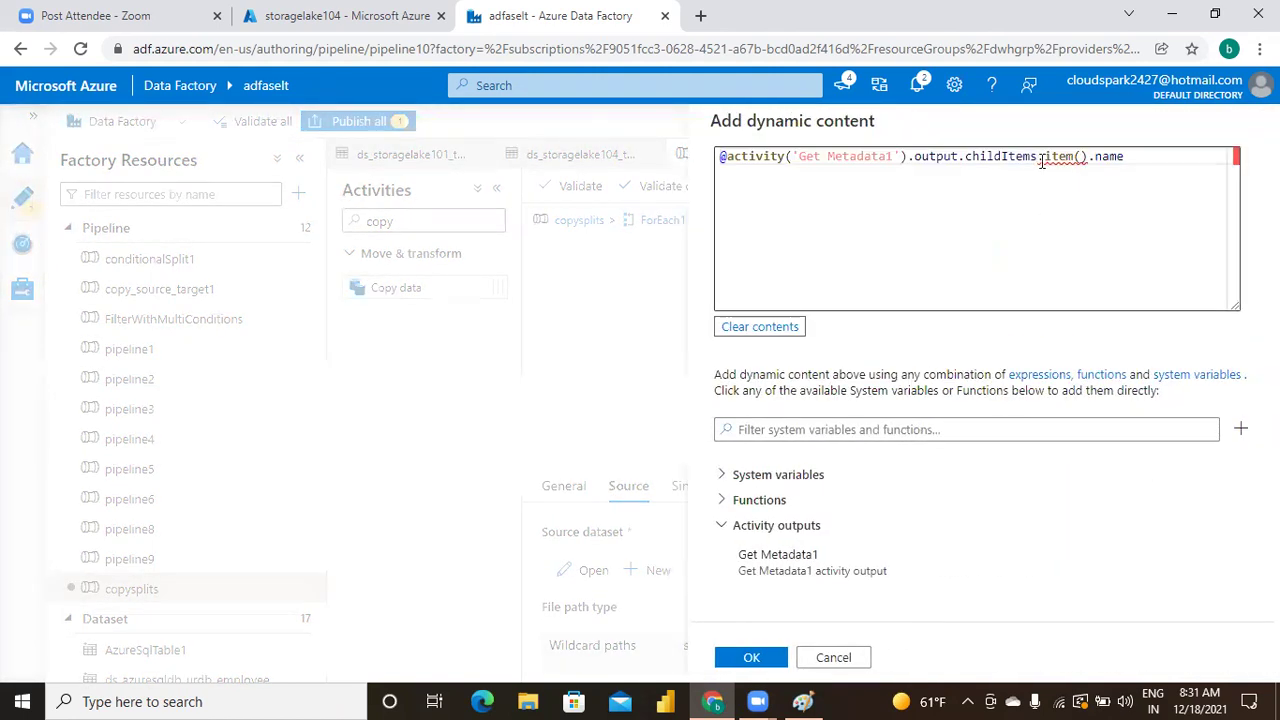
left_click(1045, 159)
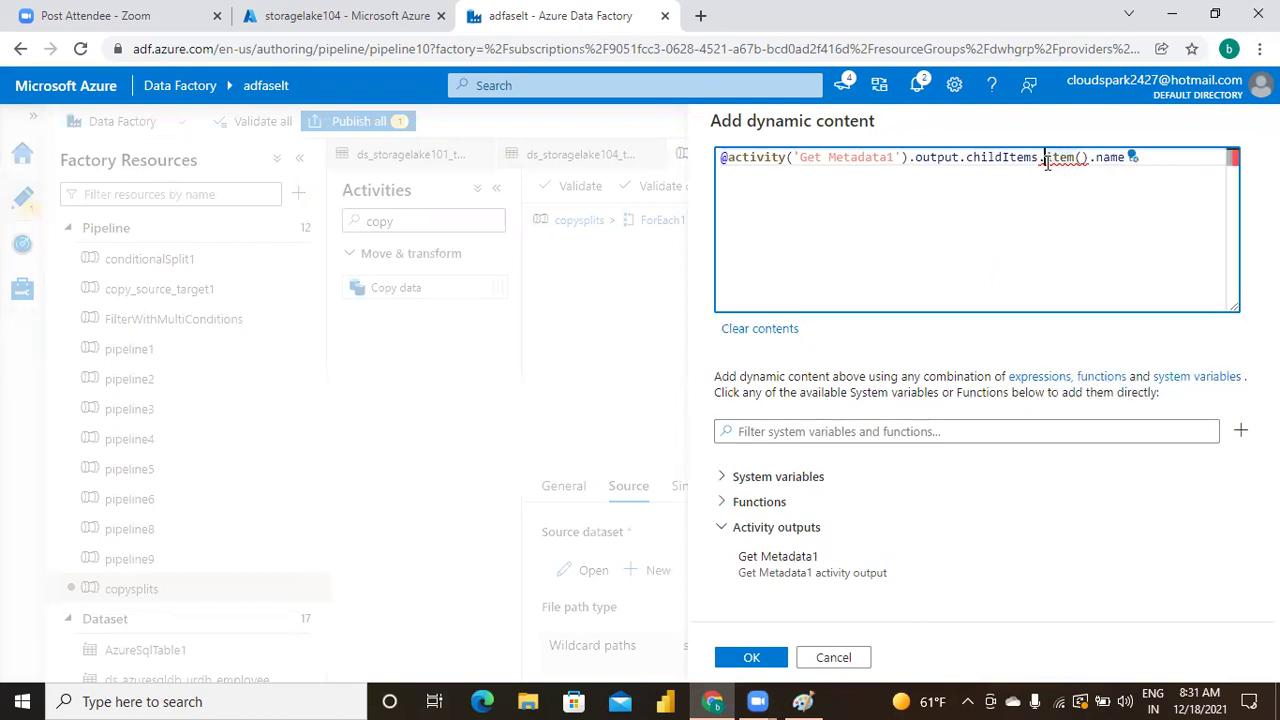
key("BackSpace")
key("BackSpace")
key("BackSpace")
key("BackSpace")
key("BackSpace")
key("BackSpace")
key("BackSpace")
key("BackSpace")
key("BackSpace")
key("BackSpace")
key("BackSpace")
key("BackSpace")
key("BackSpace")
key("BackSpace")
key("BackSpace")
key("BackSpace")
key("BackSpace")
key("BackSpace")
key("BackSpace")
key("BackSpace")
key("BackSpace")
key("BackSpace")
key("BackSpace")
key("BackSpace")
key("BackSpace")
key("BackSpace")
key("BackSpace")
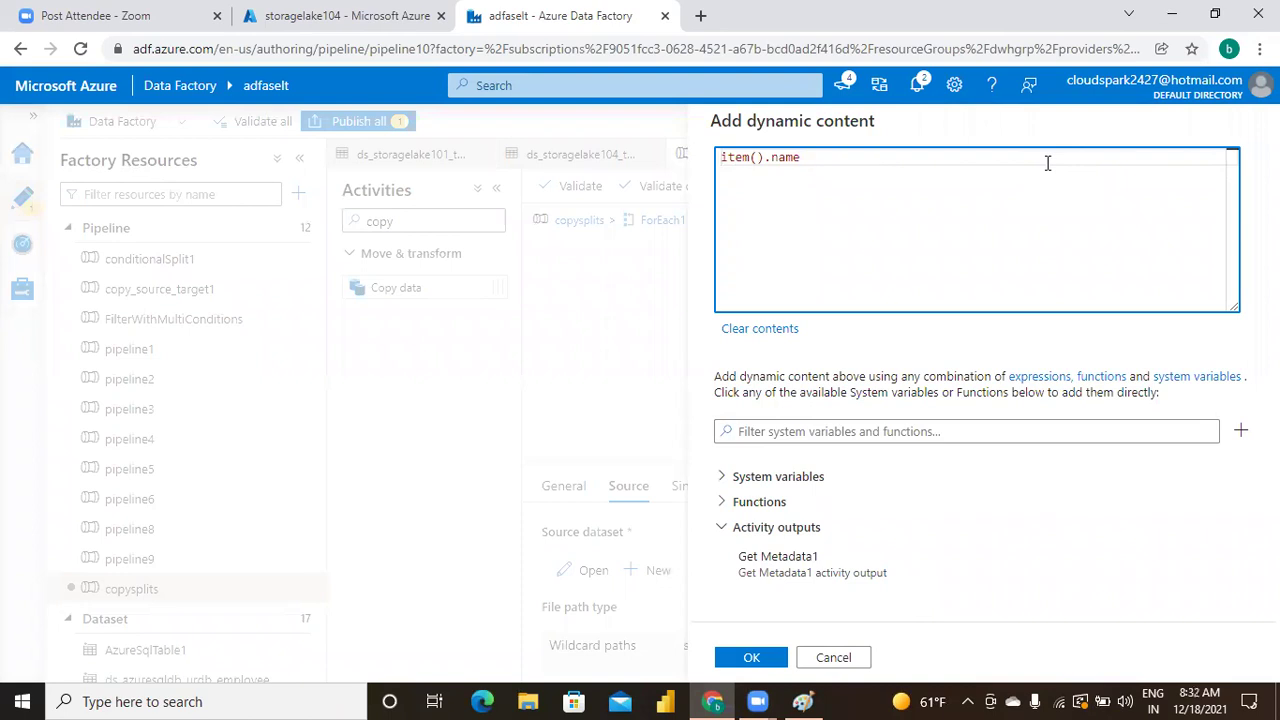
left_click(881, 209)
key("BackSpace")
key("BackSpace")
key("BackSpace")
key("BackSpace")
key("BackSpace")
key("BackSpace")
key("BackSpace")
key("BackSpace")
key("BackSpace")
key("BackSpace")
key("BackSpace")
type("@")
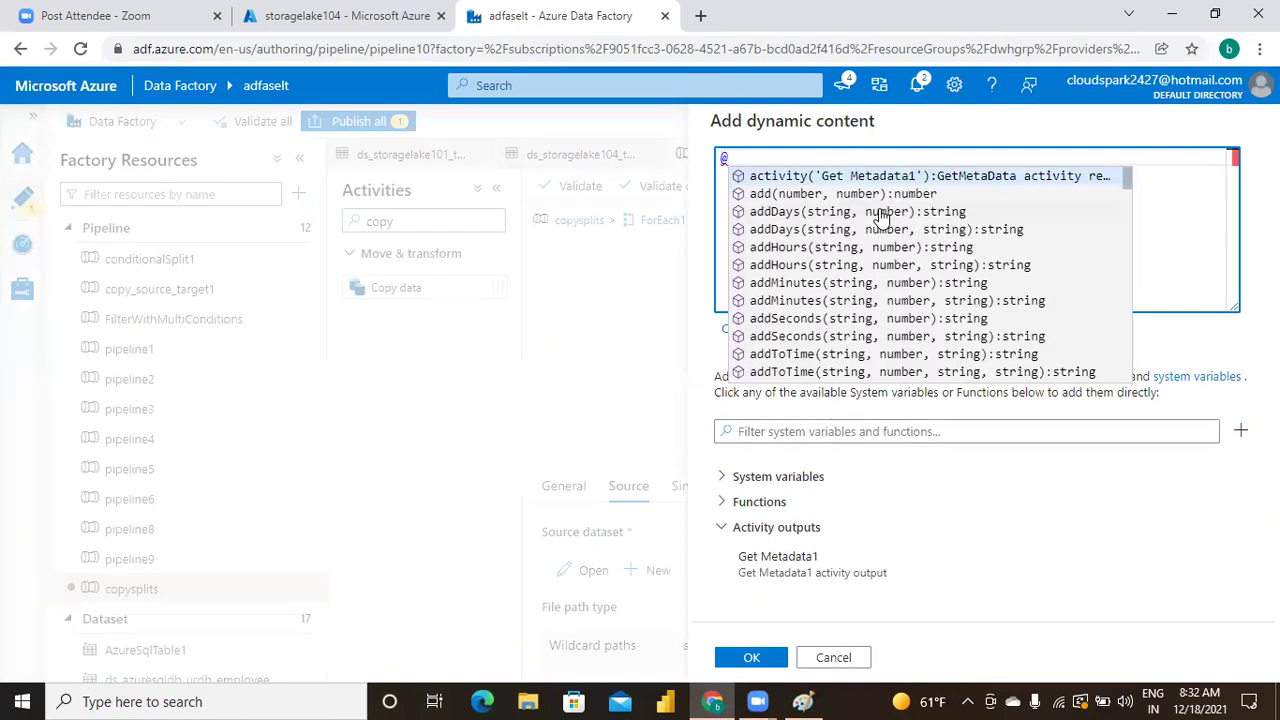
type("itme")
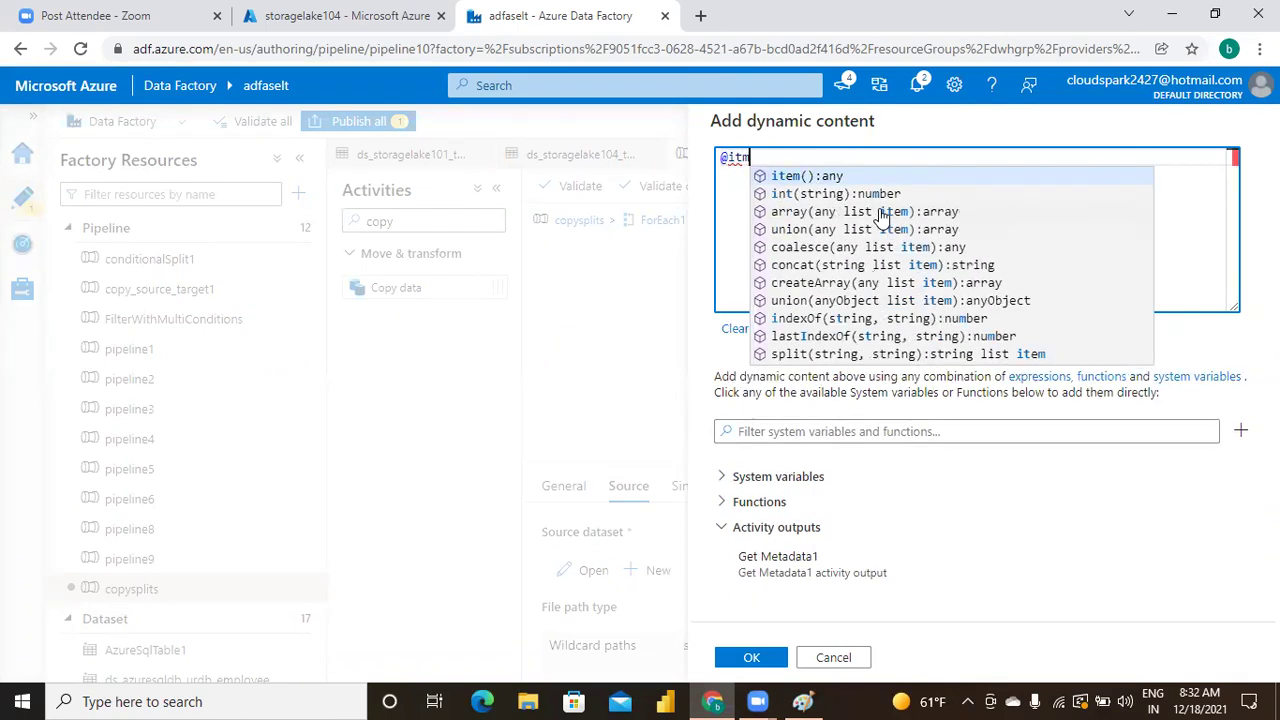
key("BackSpace")
key("BackSpace")
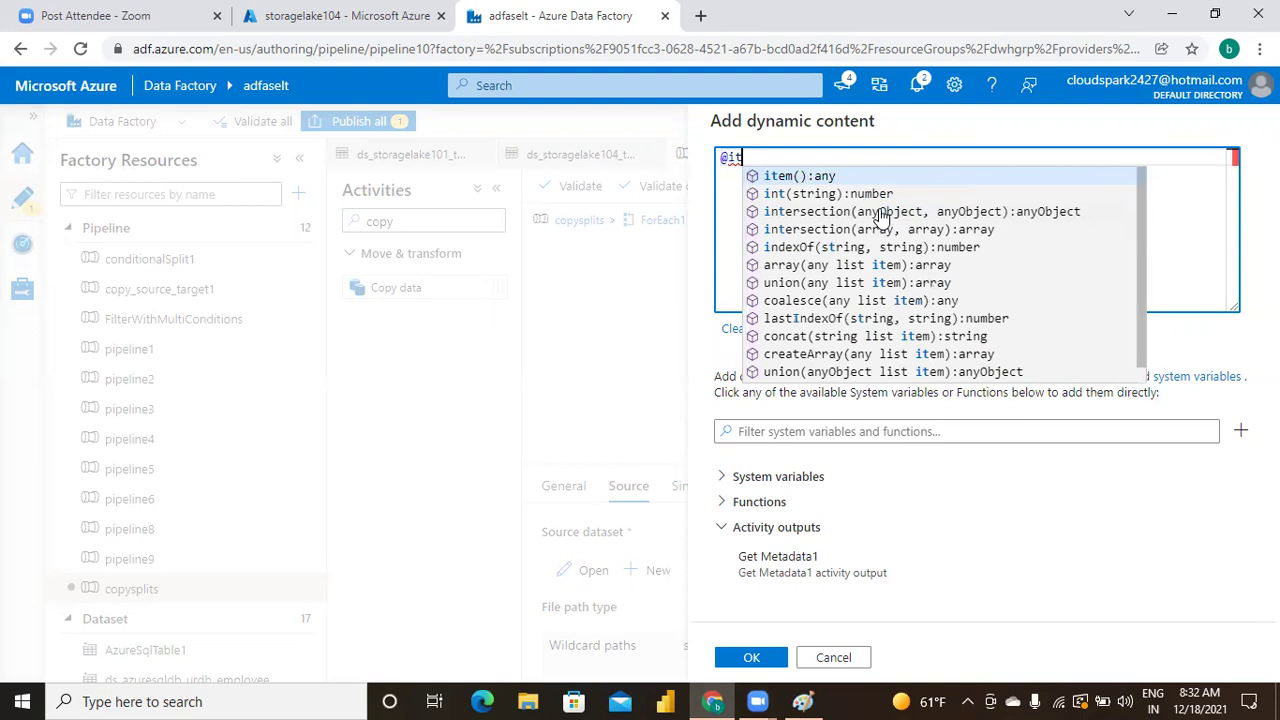
type("em().name")
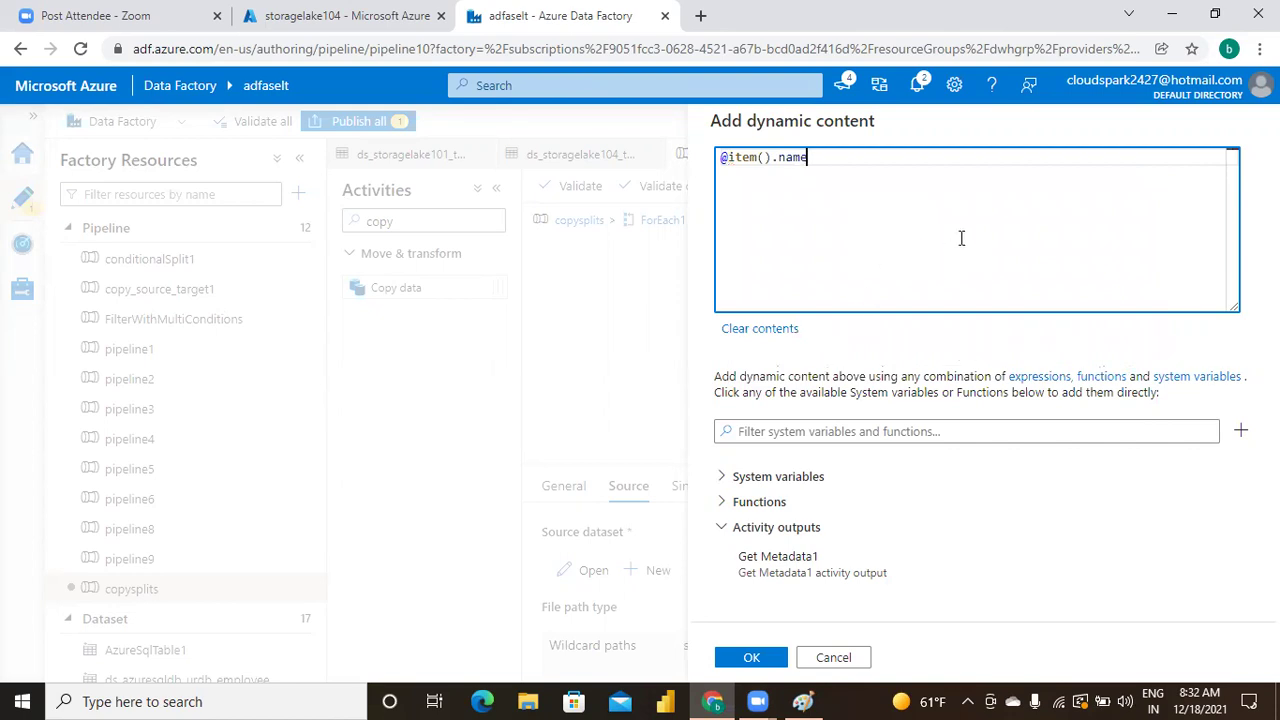
left_click(755, 658)
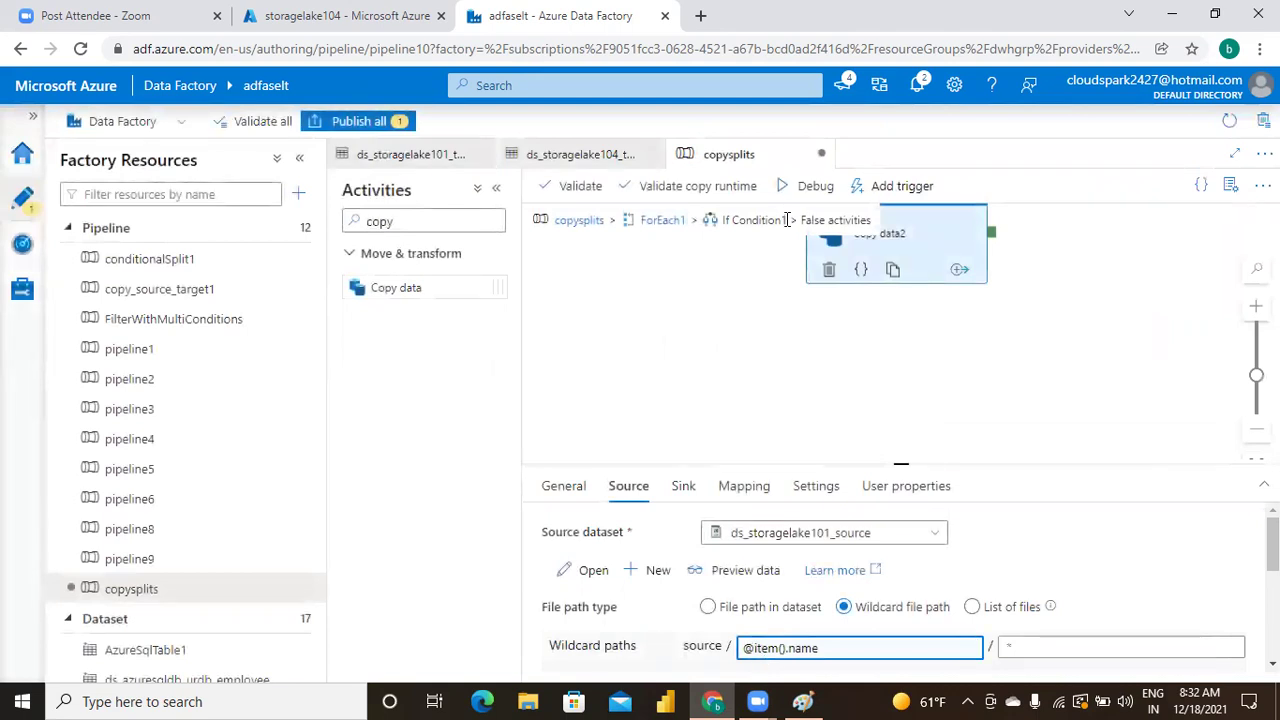
Review the If Condition expression inside ForEach1 and the Items expression in the ForEach1 settings
left_click(670, 220)
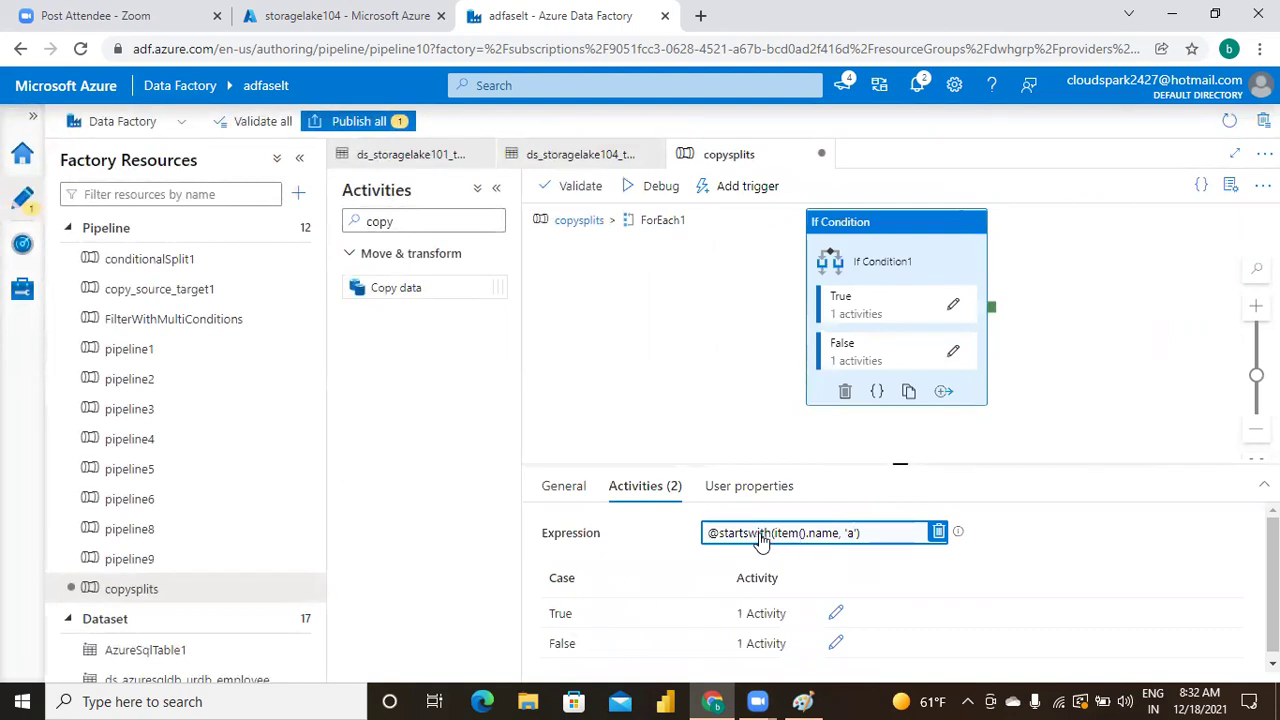
left_click(671, 274)
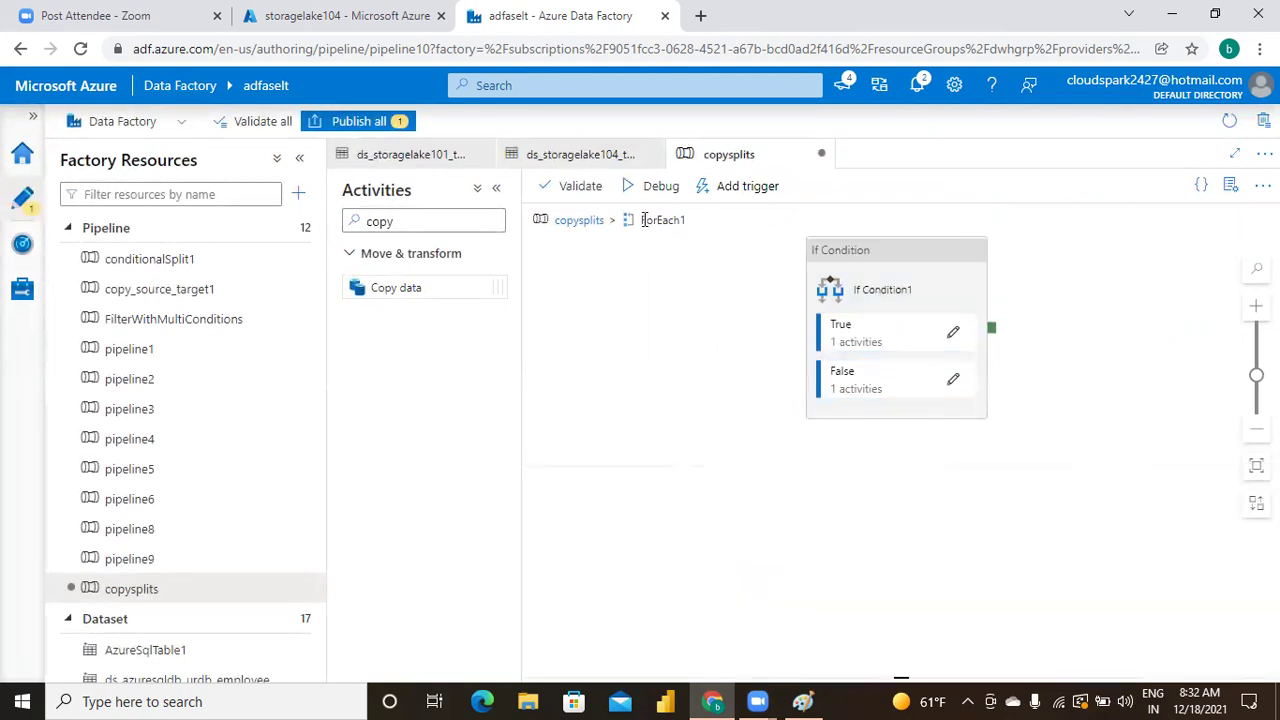
left_click(597, 222)
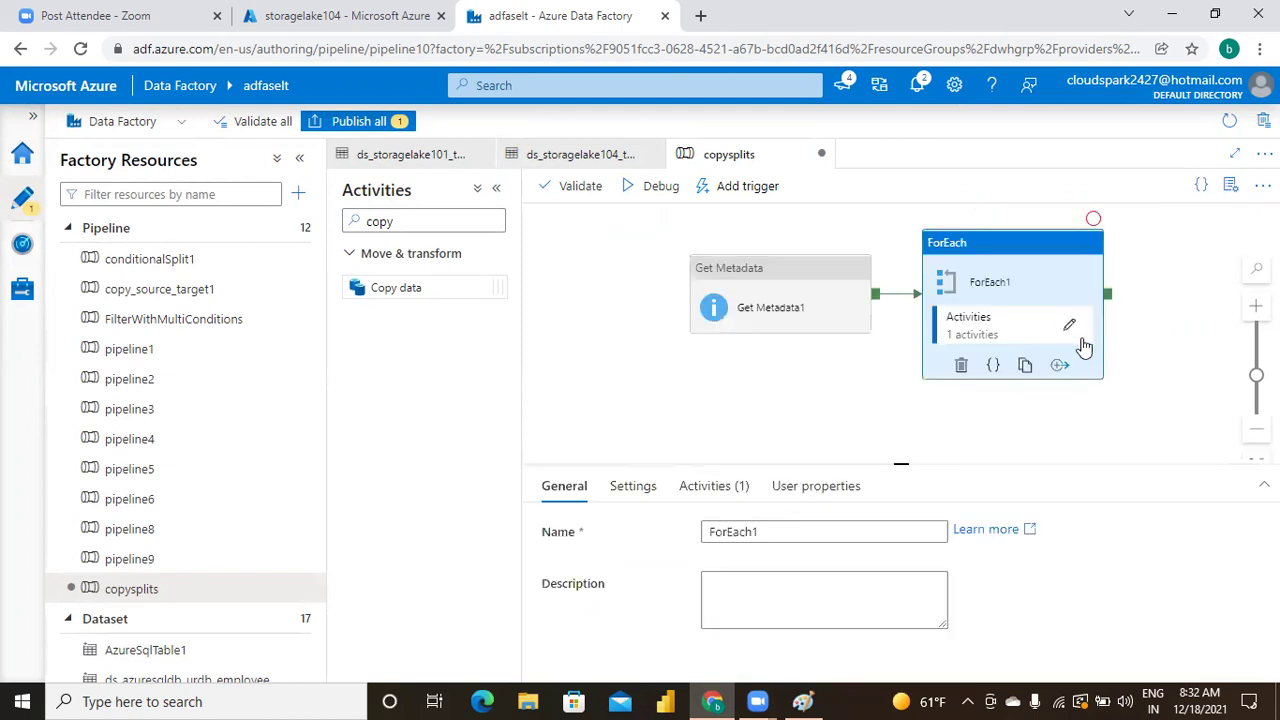
left_click(633, 489)
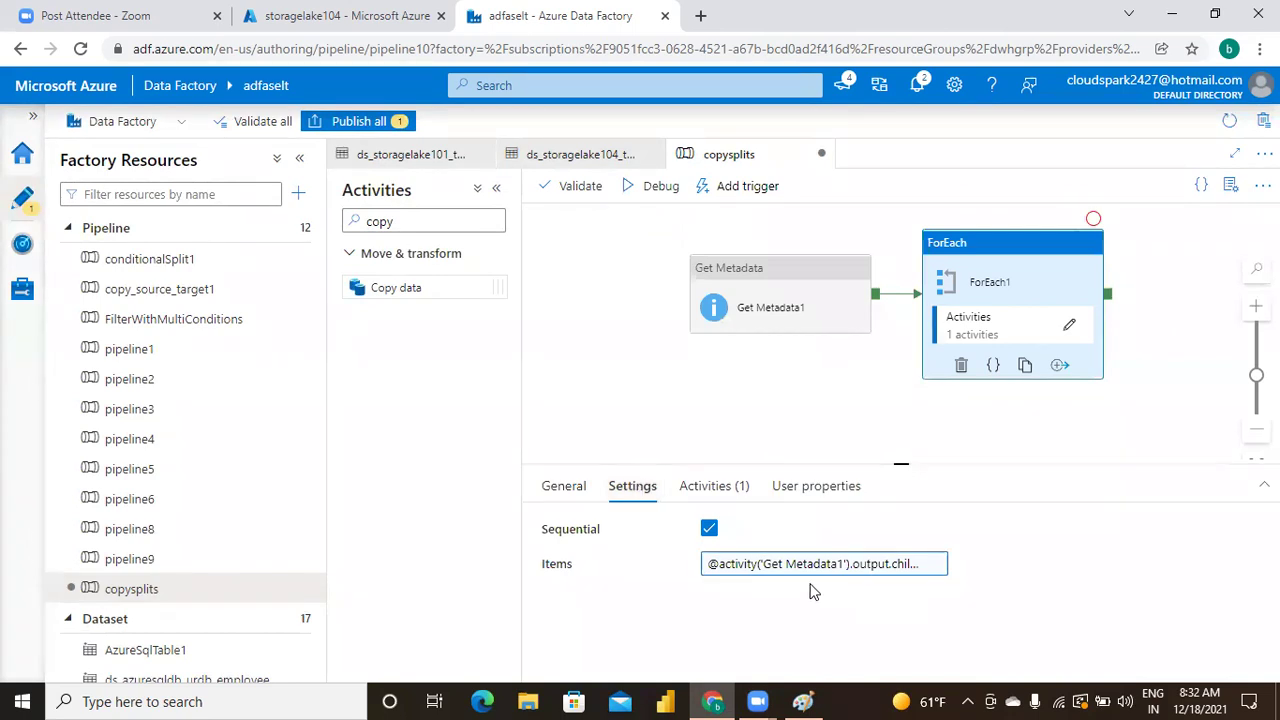
left_click(886, 566)
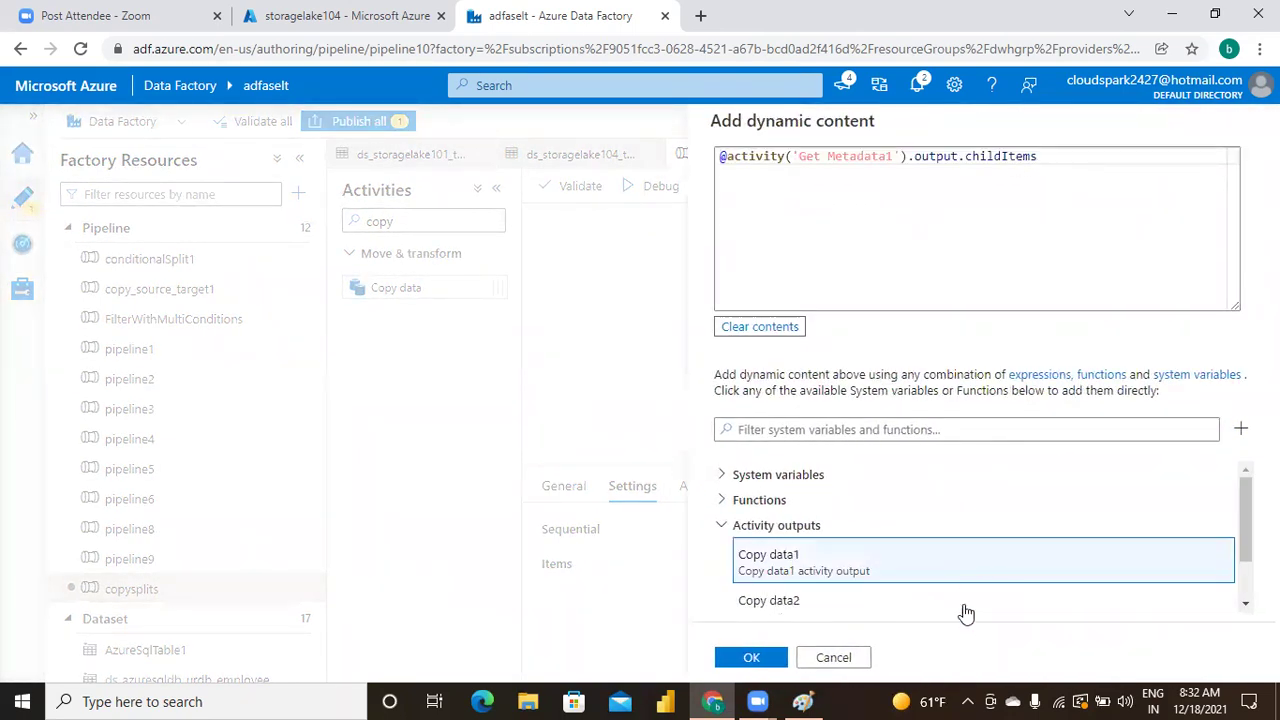
left_click(750, 659)
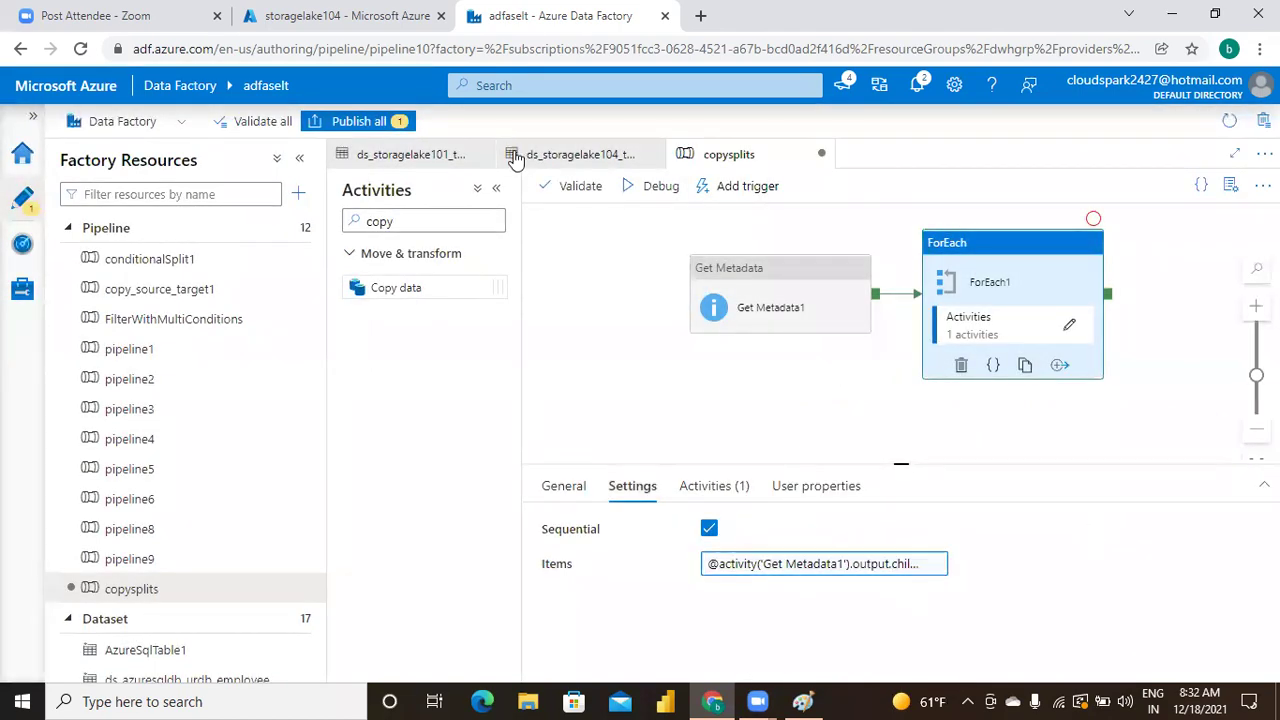
Validate the copysplits pipeline, close the validation output and start a debug run
left_click(577, 188)
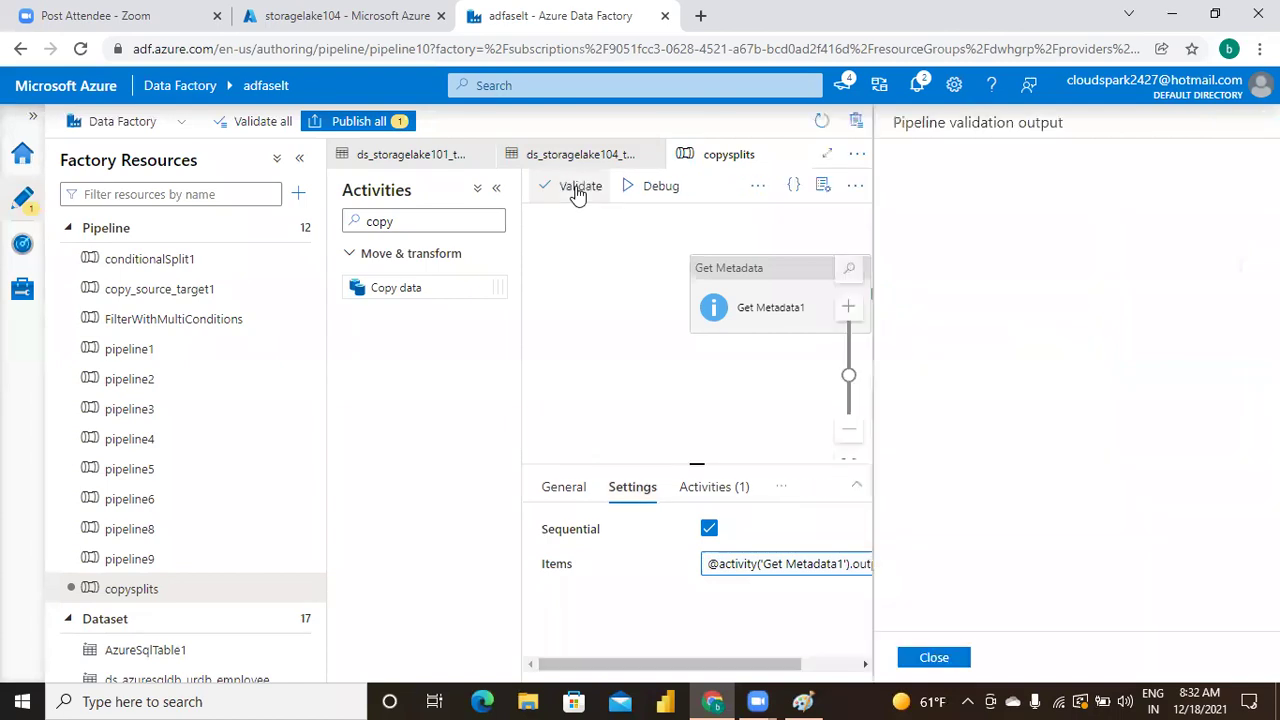
left_click(940, 657)
left_click(653, 188)
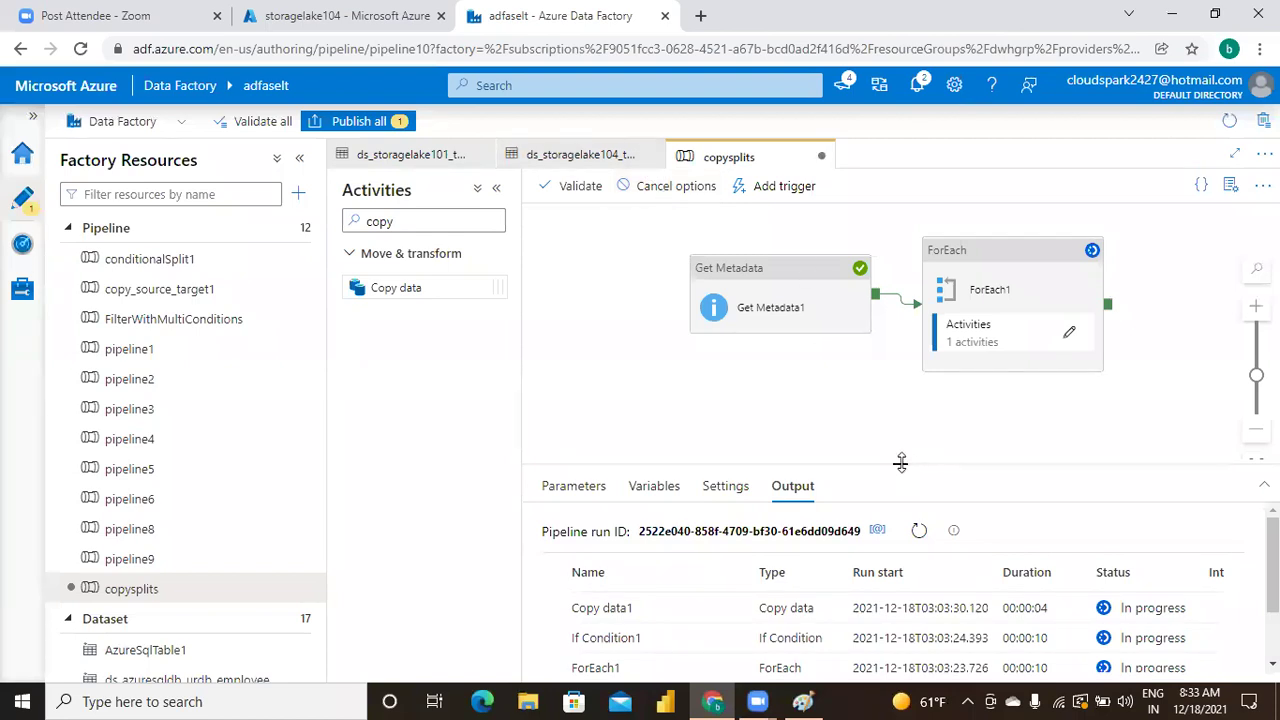
Enlarge the debug run output to nearly full height and examine the status of every activity run
left_click_drag(900, 462, 900, 322)
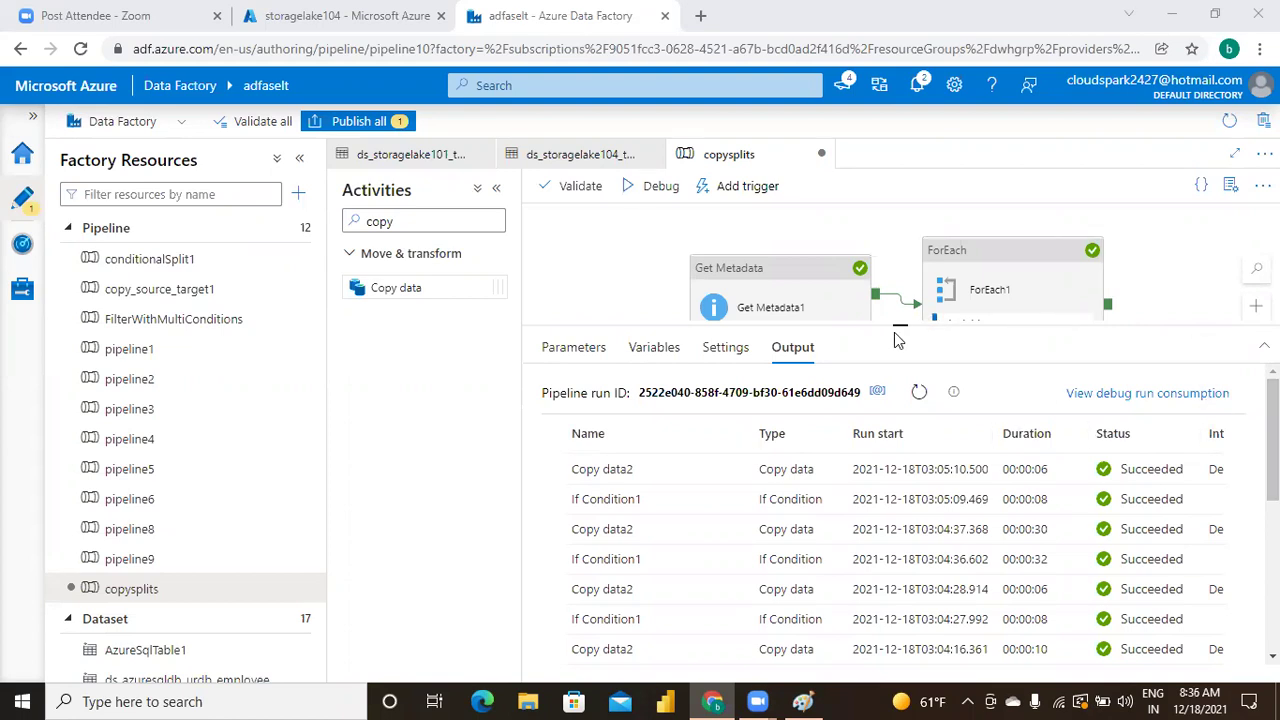
left_click_drag(899, 325, 889, 207)
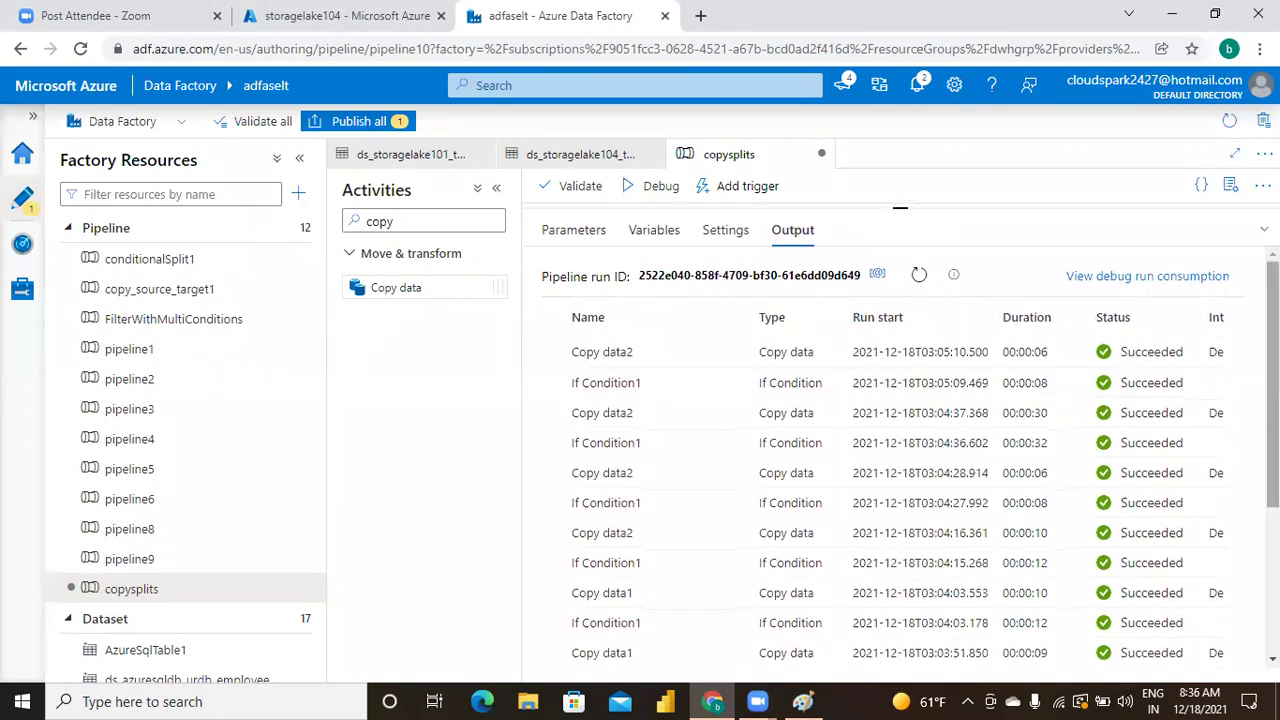
scroll(900, 208, "down", 4)
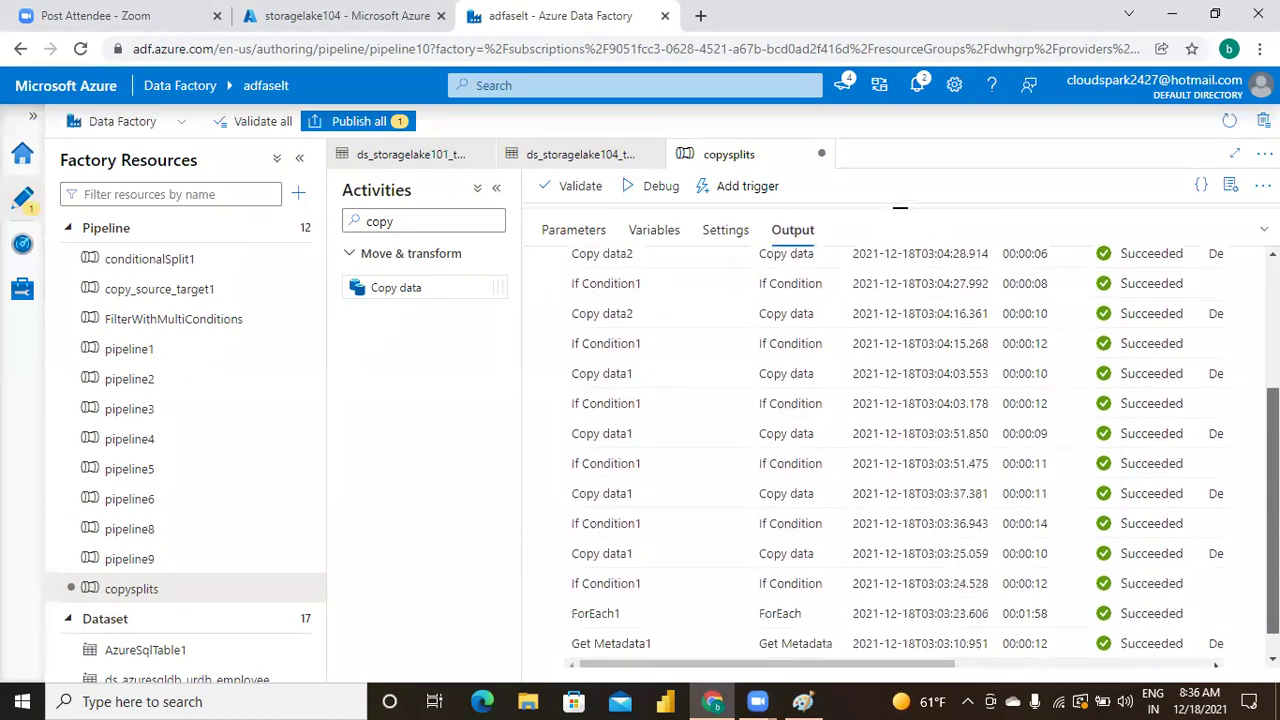
scroll(900, 208, "down", 1)
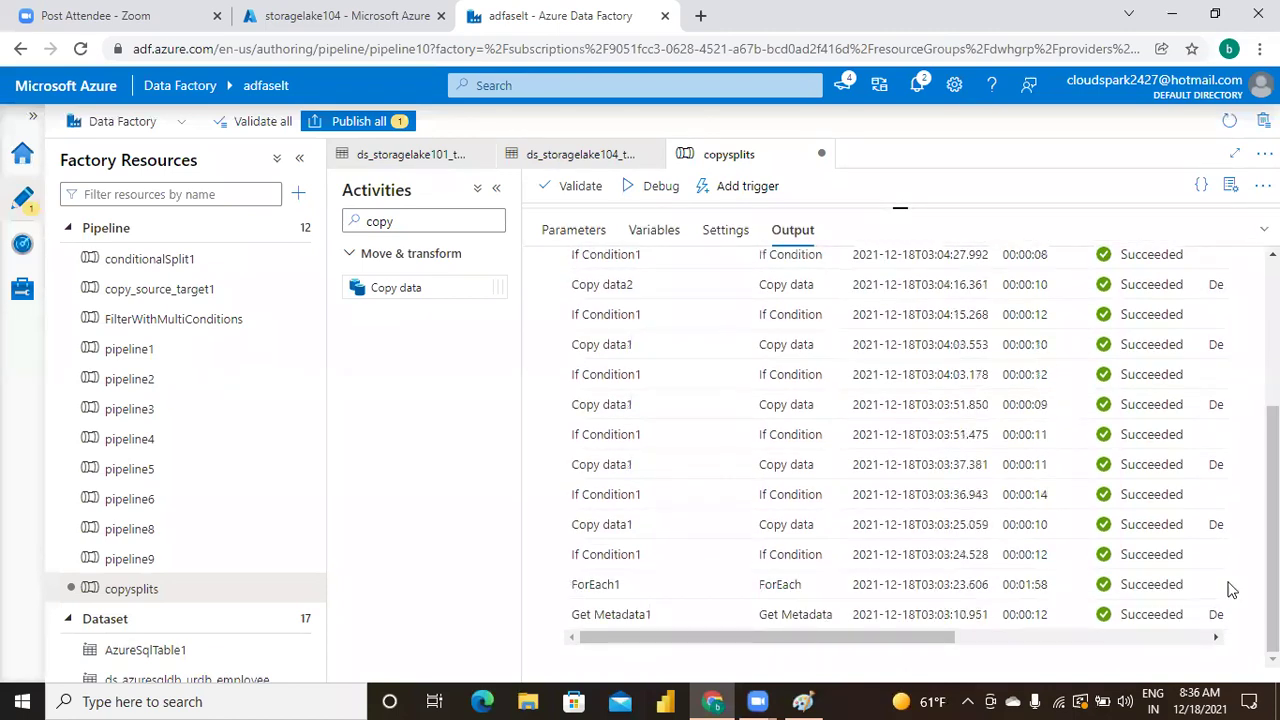
Compare the debug run's activities with the conditional split diagram in Paint, ending on the diagram
left_click(808, 698)
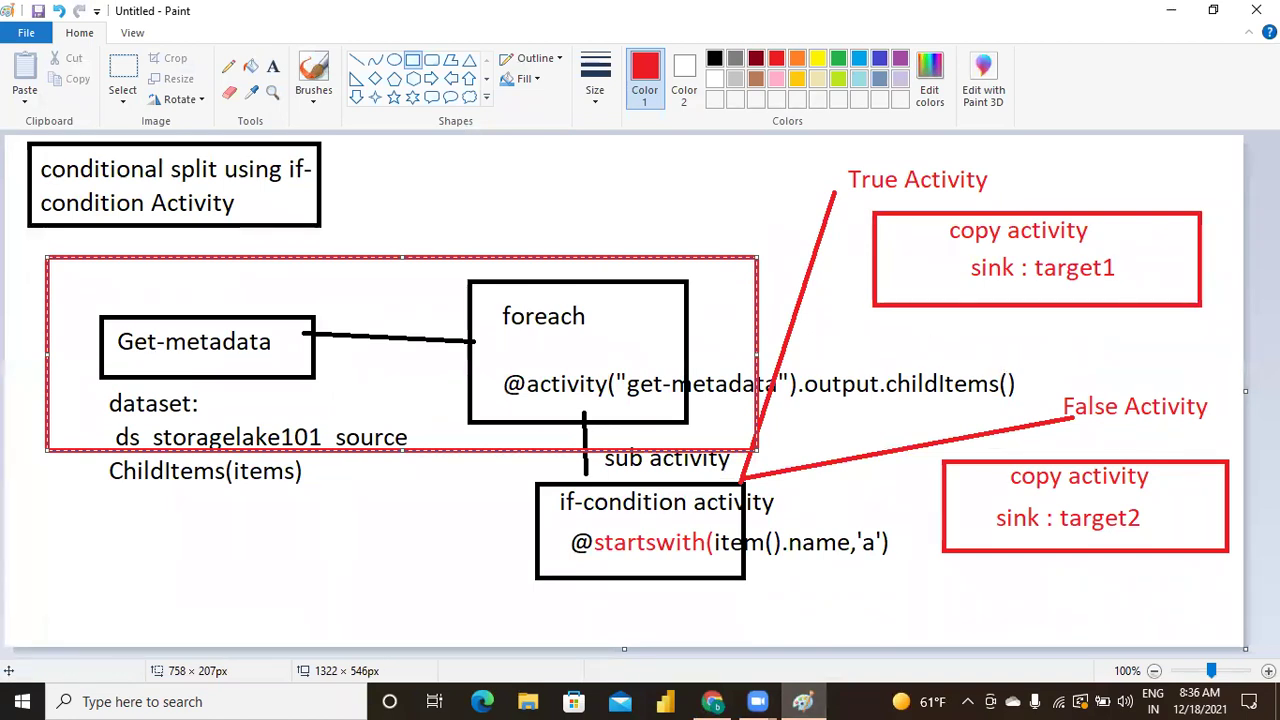
left_click(1171, 10)
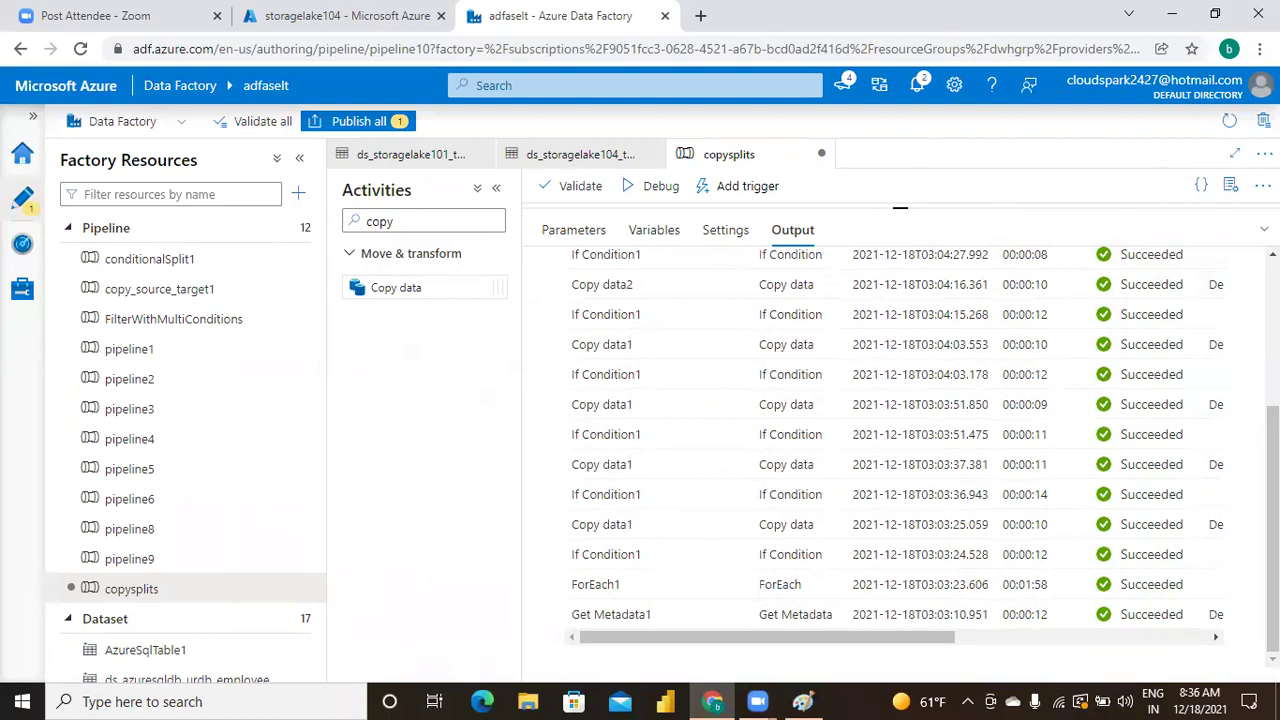
mouse_move(612, 617)
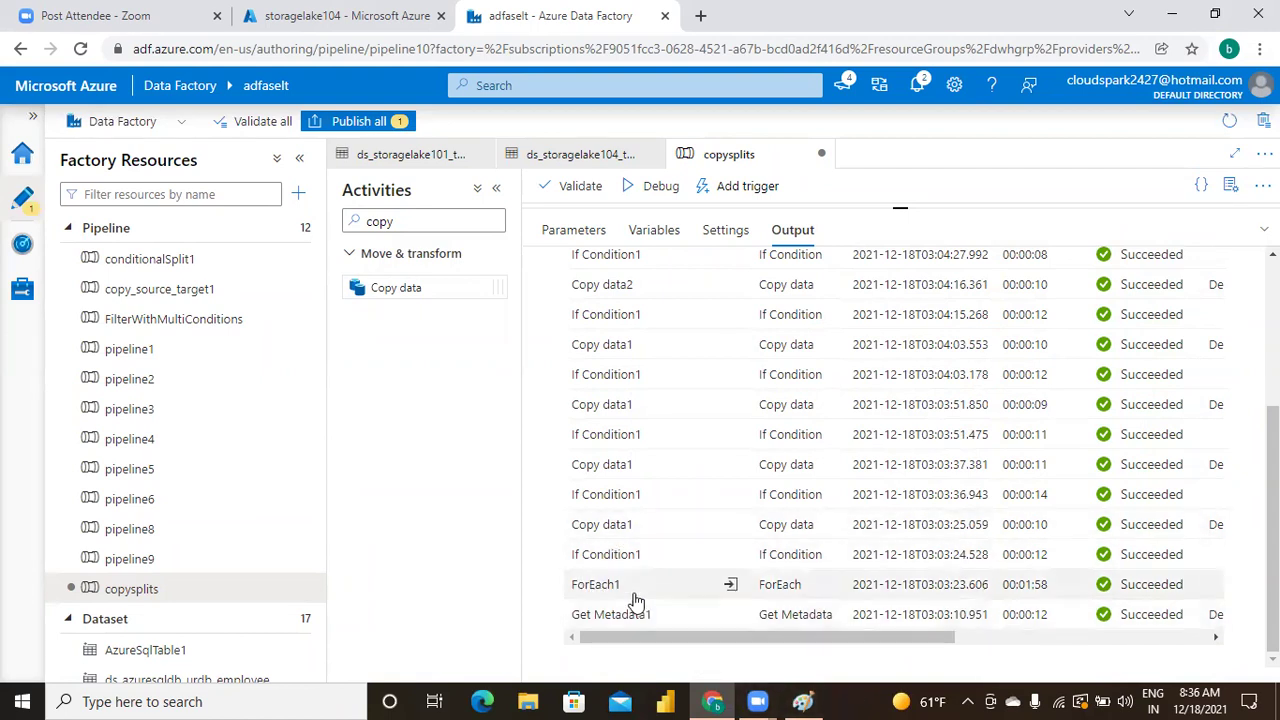
left_click(800, 700)
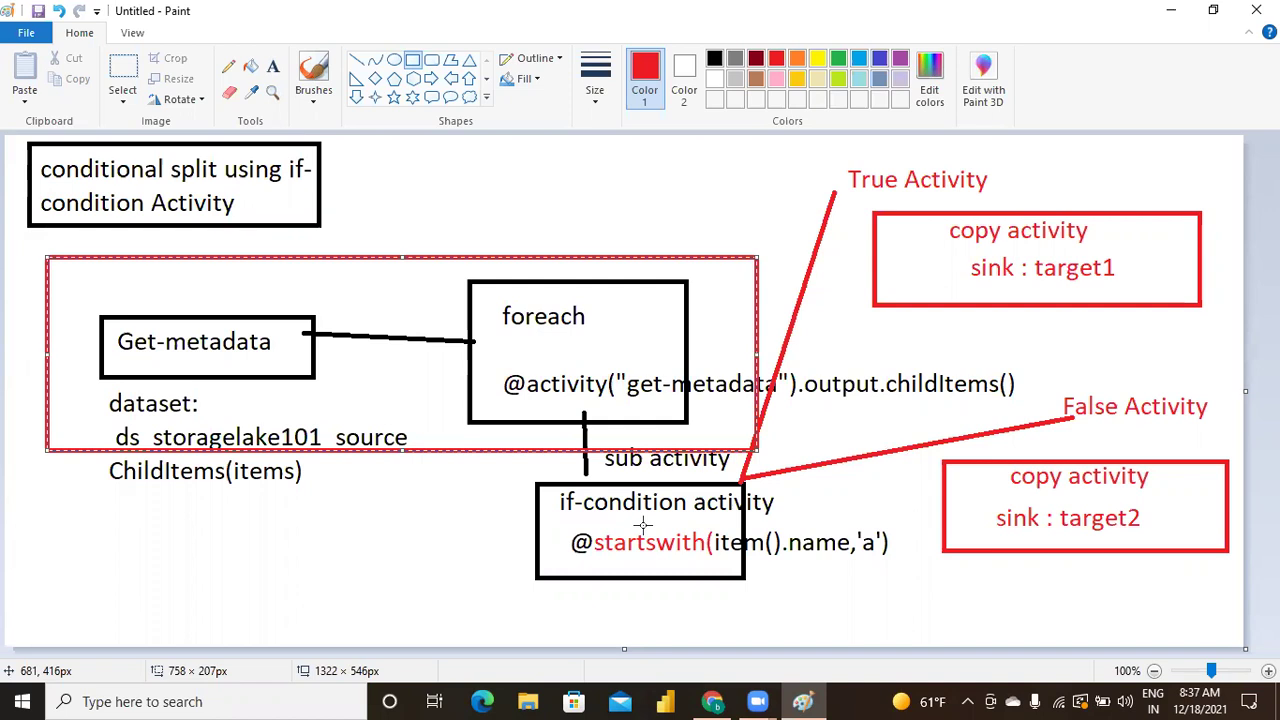
left_click(683, 650)
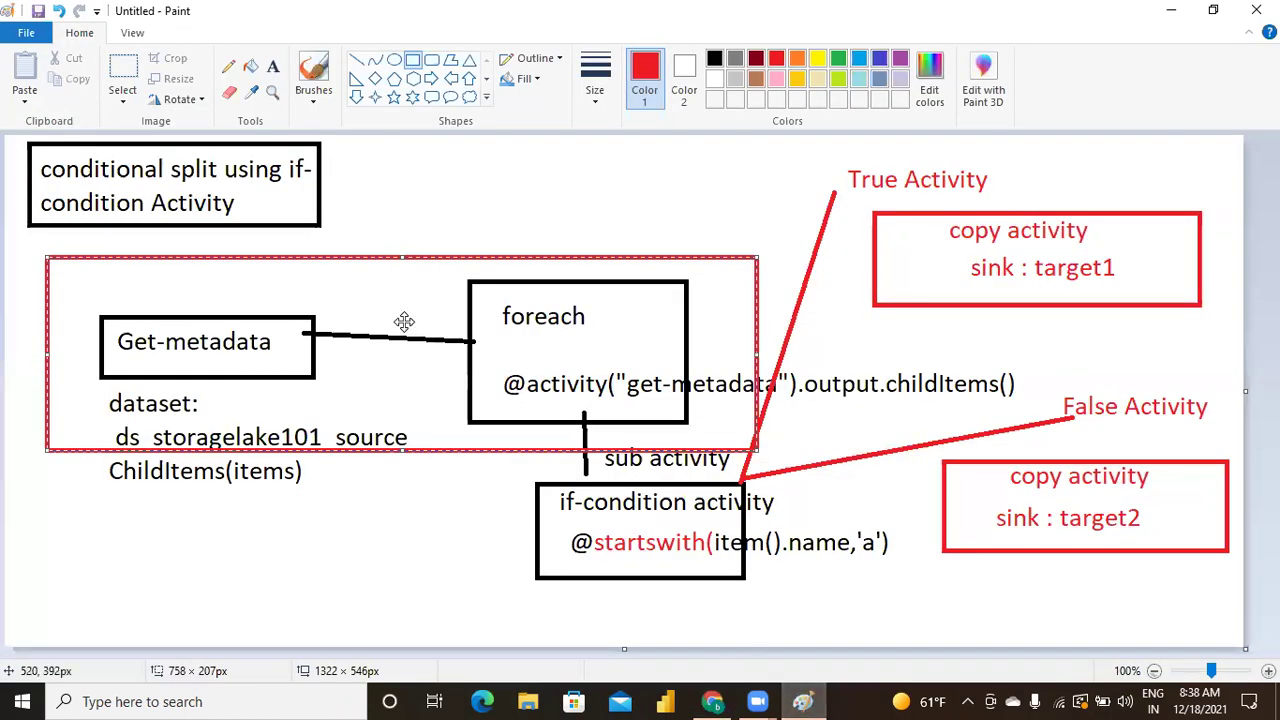
Start a new blank picture in Paint, discarding the unsaved conditional split diagram
left_click(803, 701)
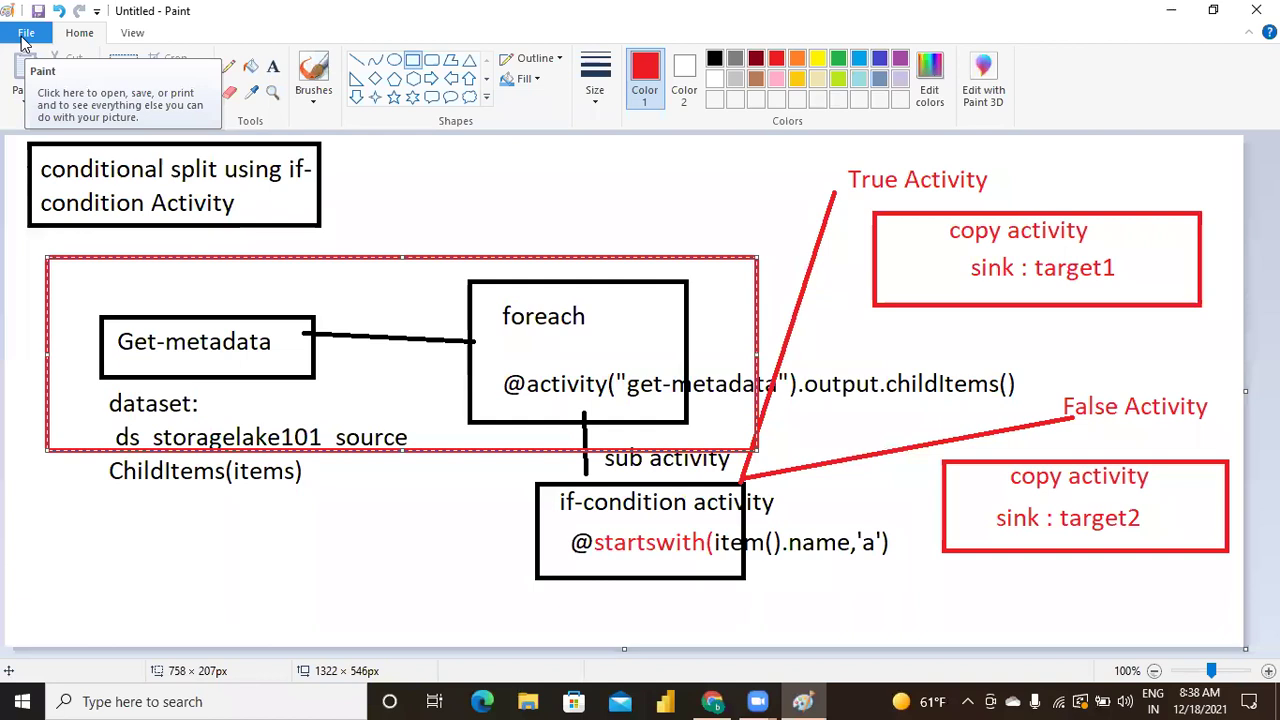
left_click(27, 45)
left_click(50, 64)
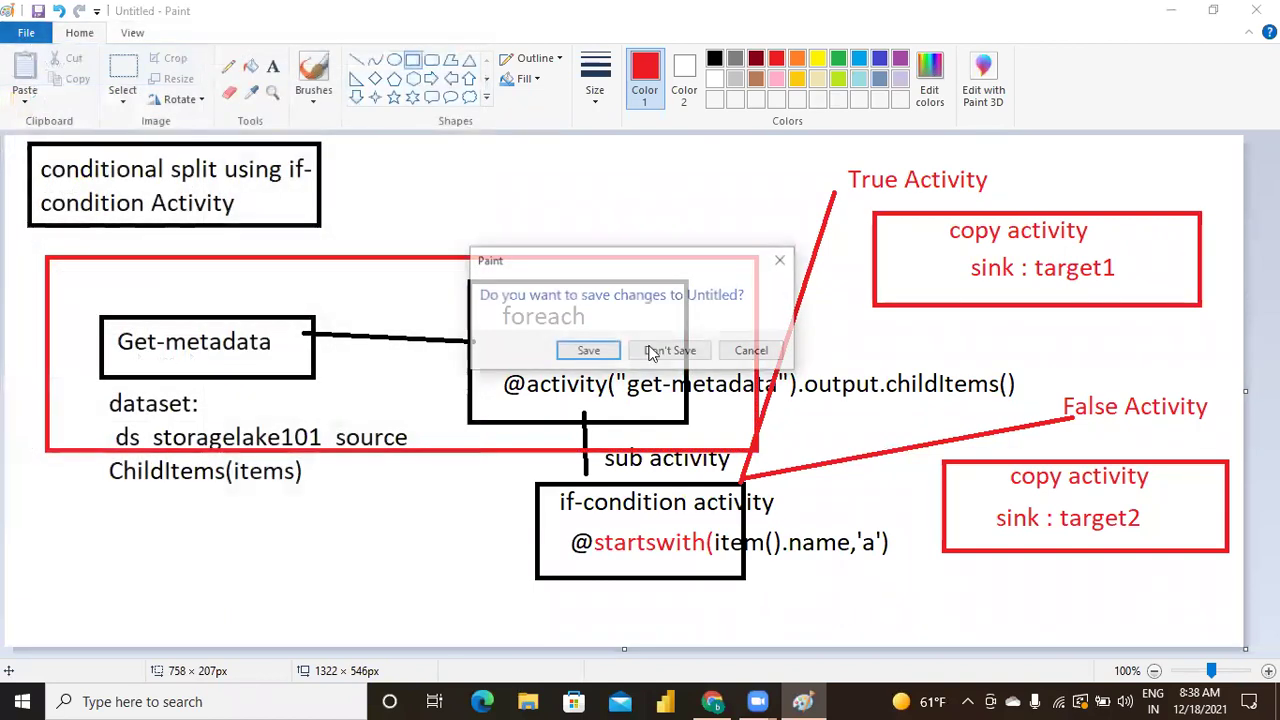
left_click(662, 355)
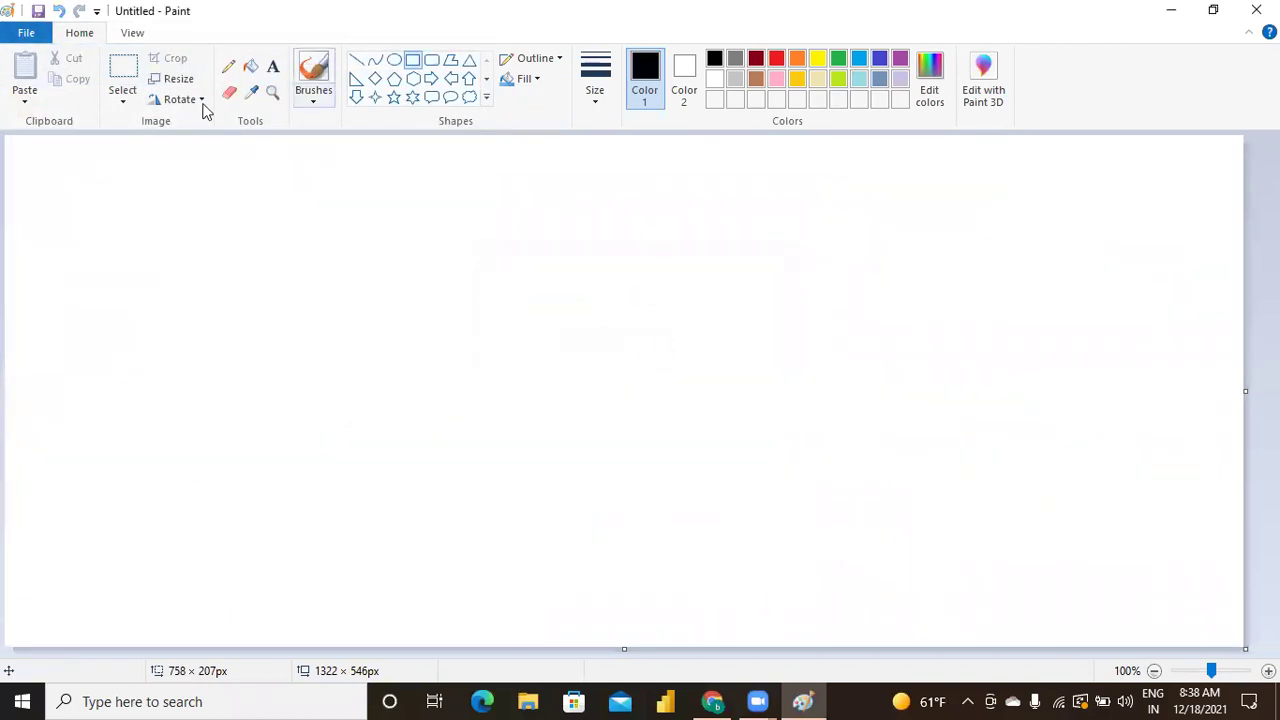
Add a text block near the canvas's upper-left corner with the folder path datalake/sales/ as its first line
key("alt+h")
key("t")
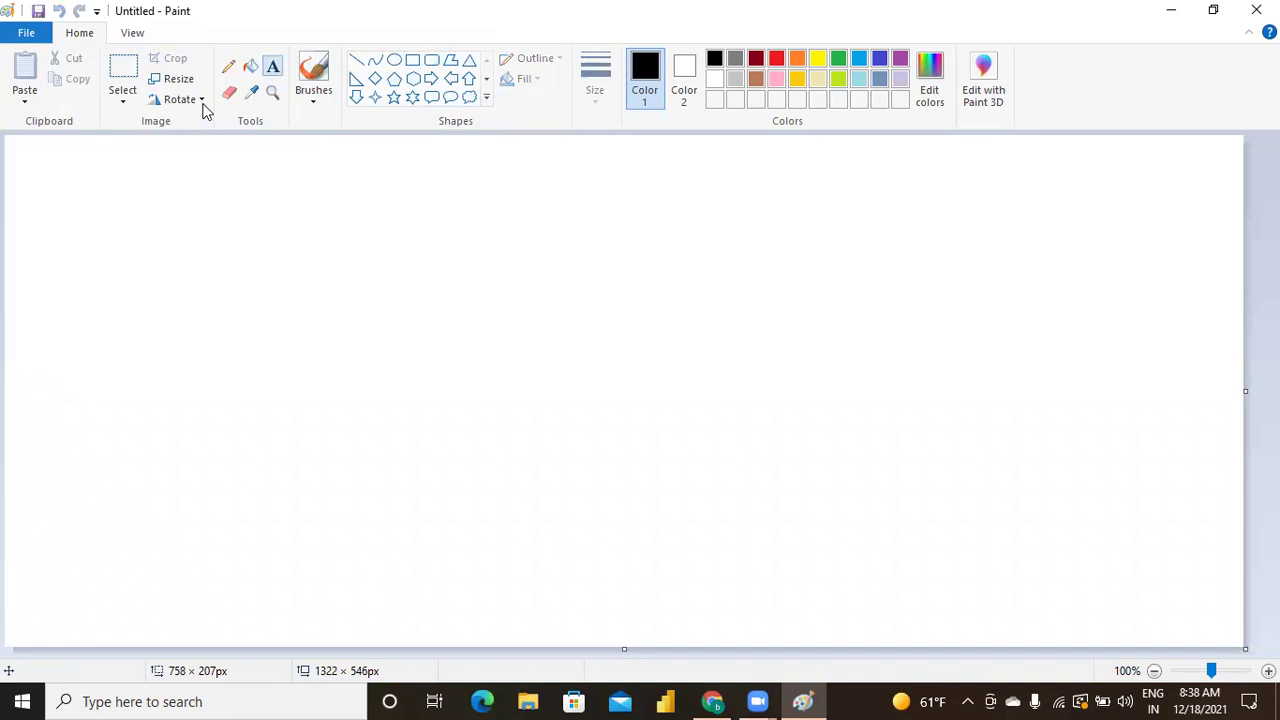
left_click(36, 167)
type("sales")
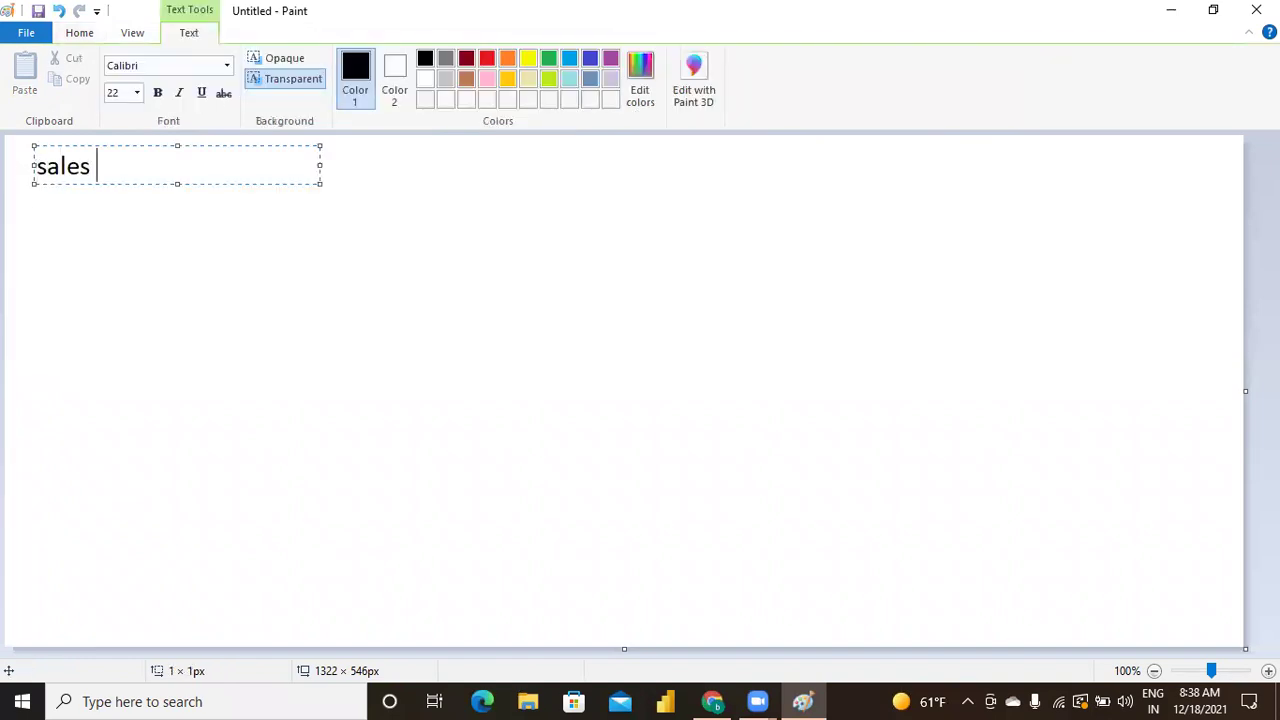
key("BackSpace")
key("BackSpace")
key("BackSpace")
key("BackSpace")
key("BackSpace")
type("datalake")
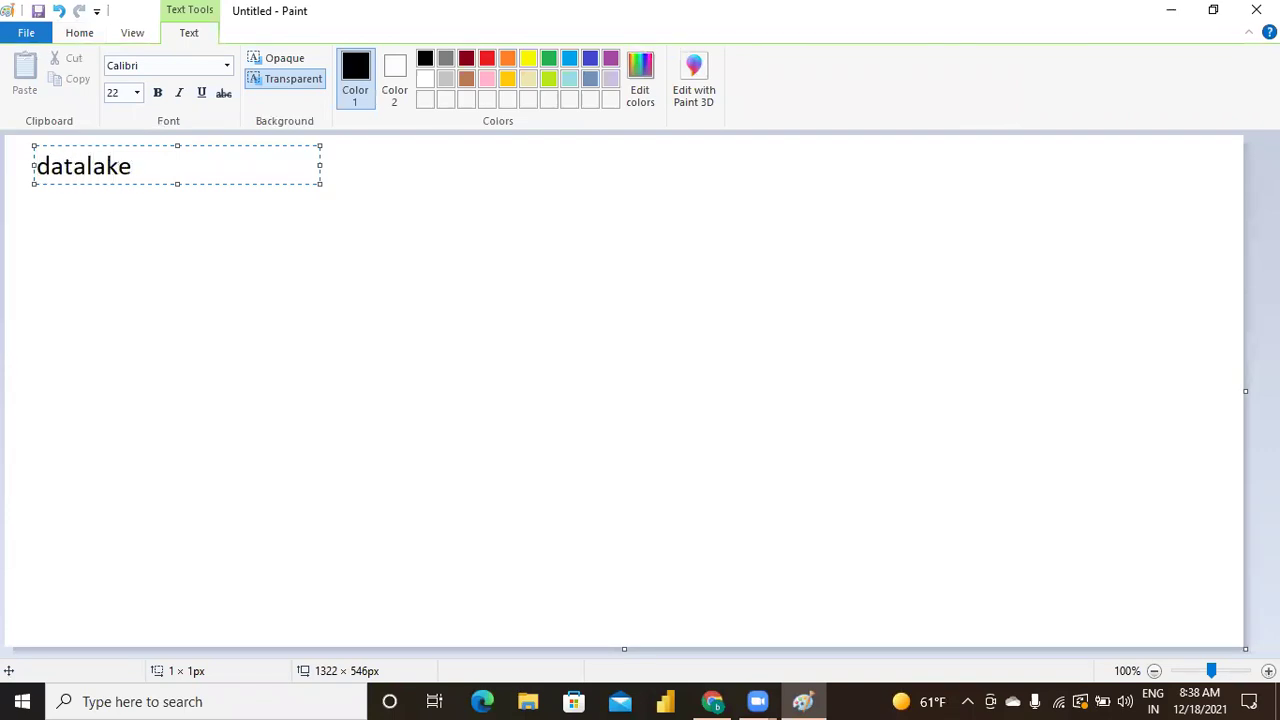
type("/sales/")
key("Return")
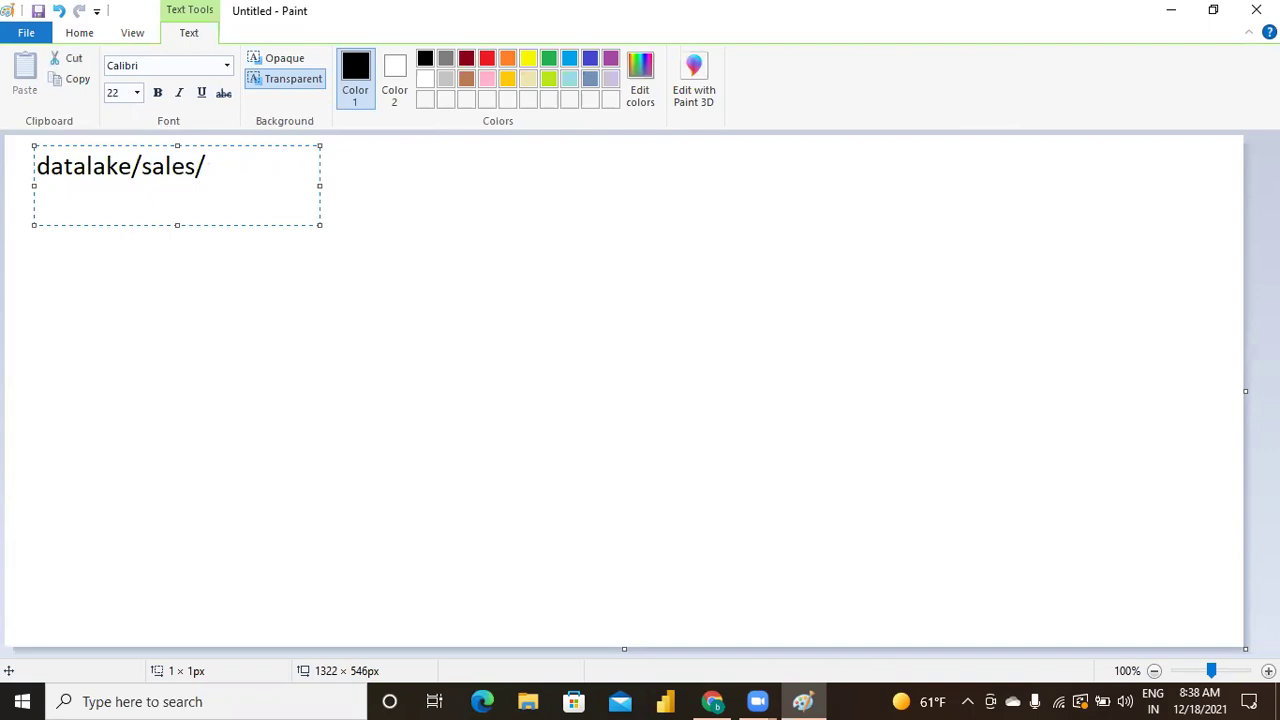
Enter the indented file name 20010123_sales.txt on the line below the datalake/sales/ path
type("2001/")
key("BackSpace")
type("01")
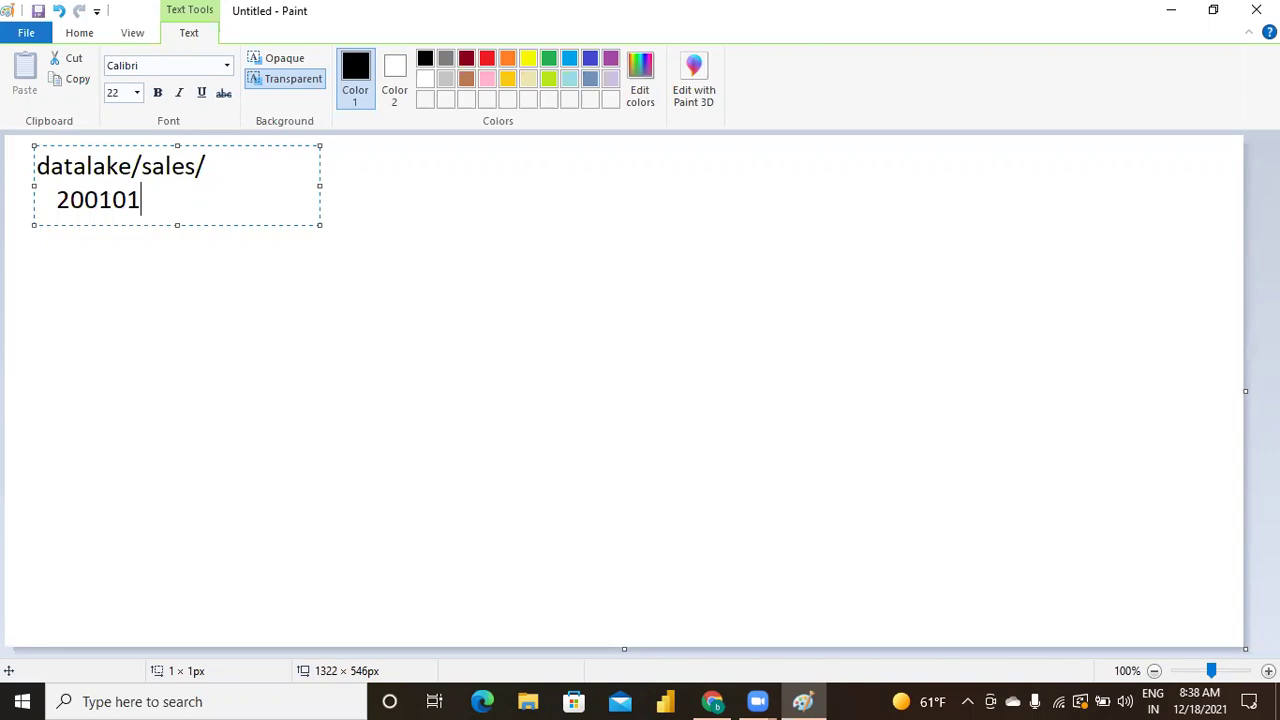
type("23_sales")
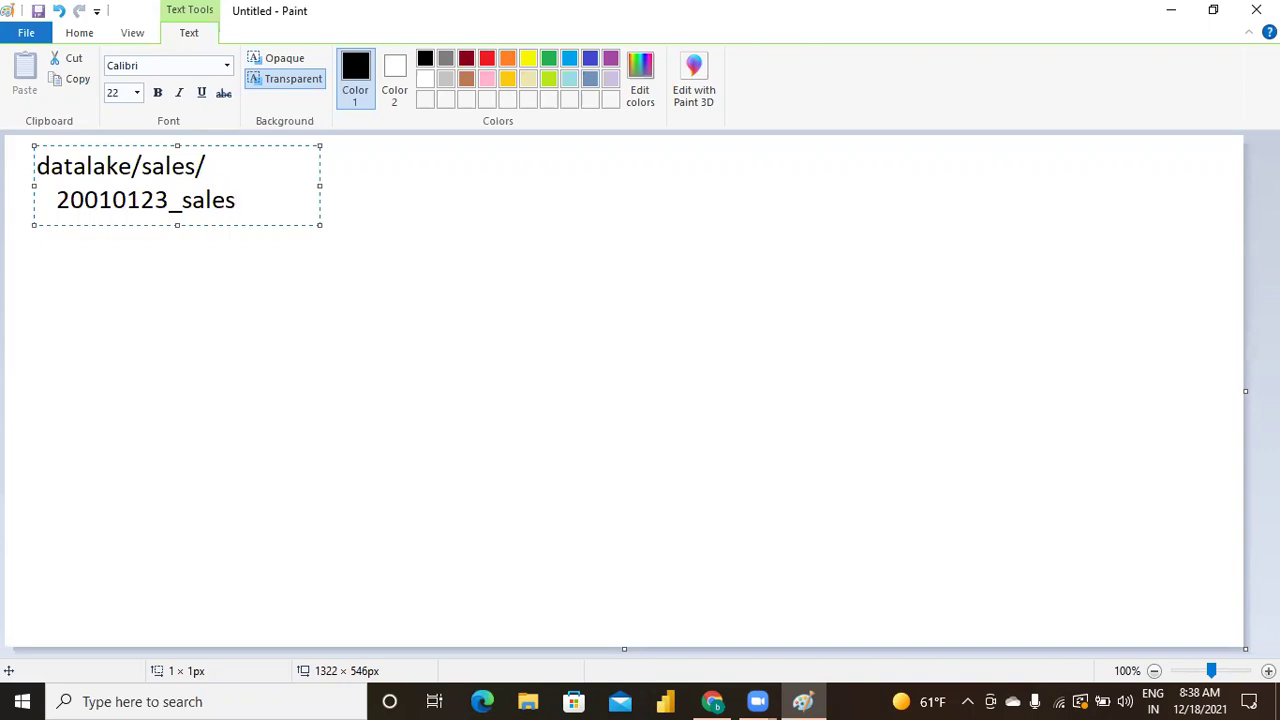
type(".txt")
key("Return")
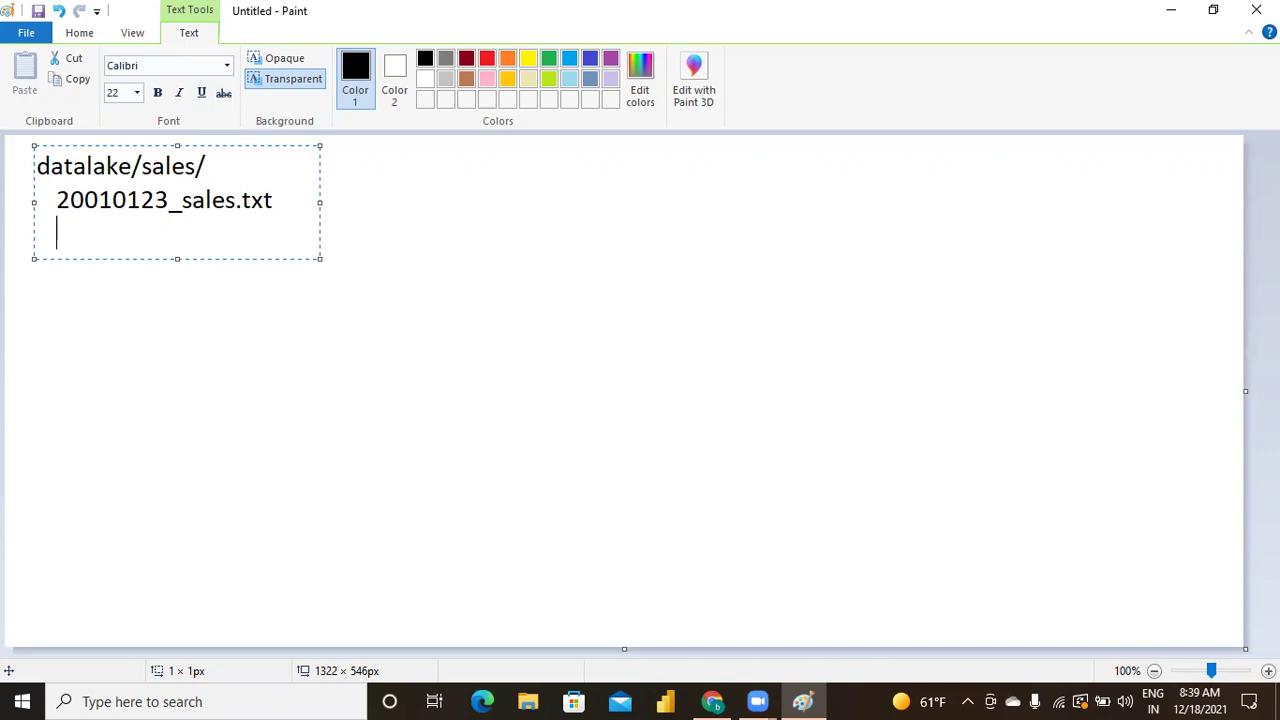
Add a line with a colon below the first file name and start another file name with 20211228_p beneath it
type(":")
key("Return")
type("20210")
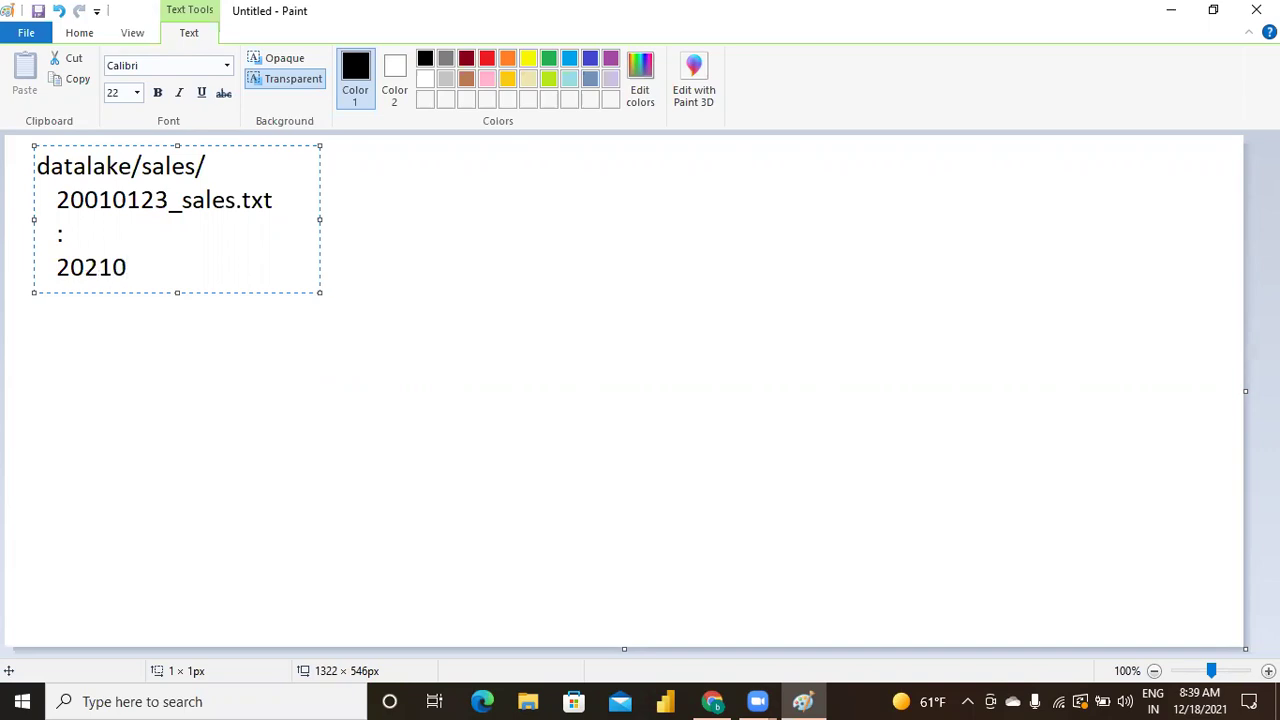
key("BackSpace")
type("1228_personal.")
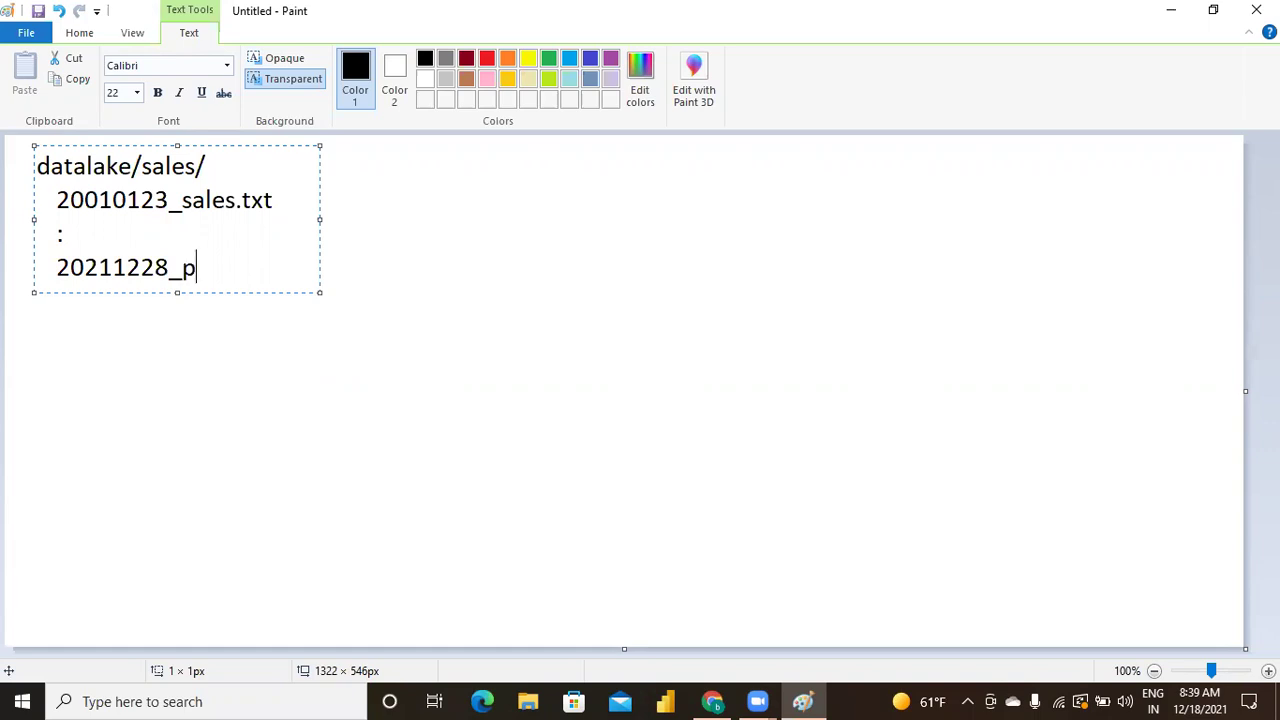